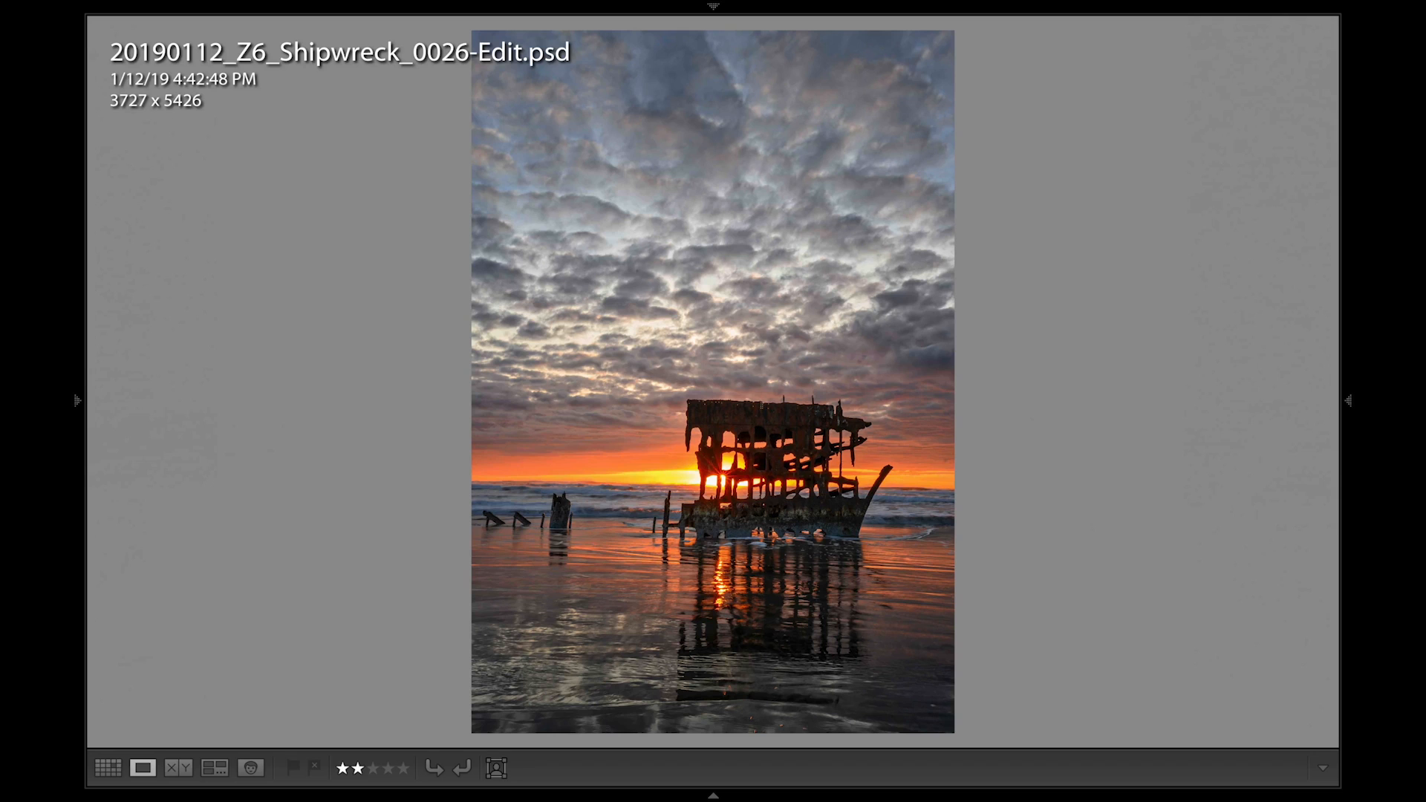
- Review the shipwreck sunset photos one by one at full size, through 20190112_Z6_Shipwreck_0084-Edit-2.psd, and return to the thumbnail grid
key(Right)
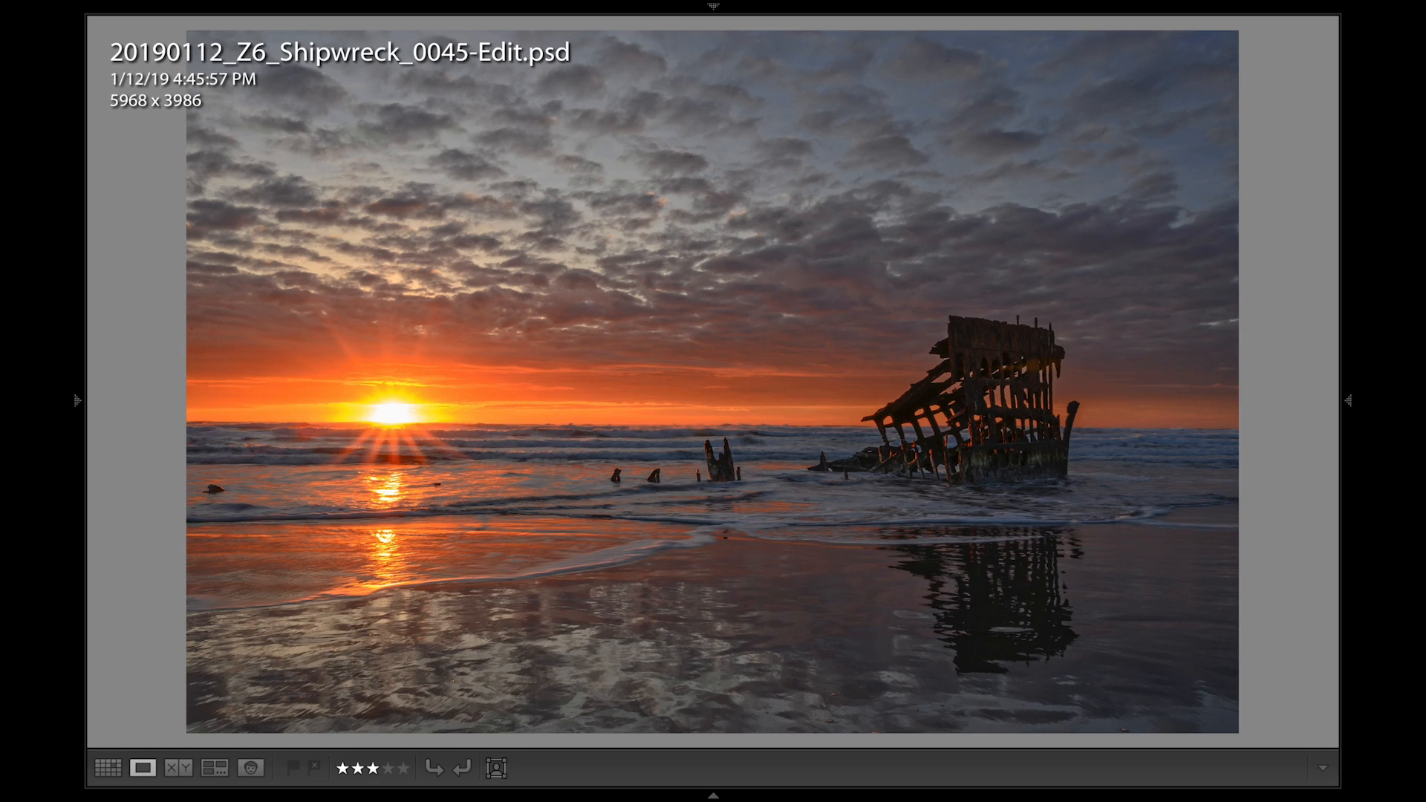
key(Right)
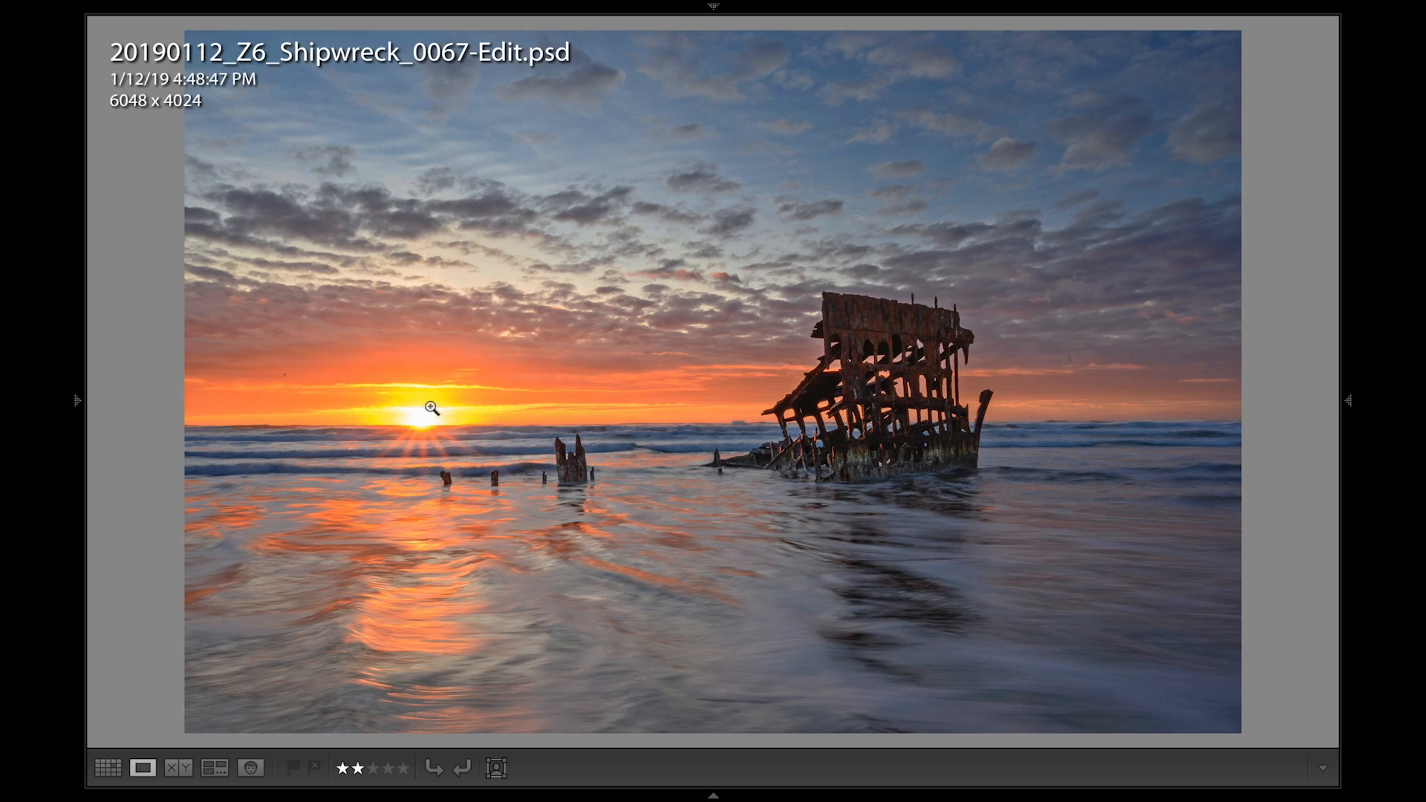
key(Left)
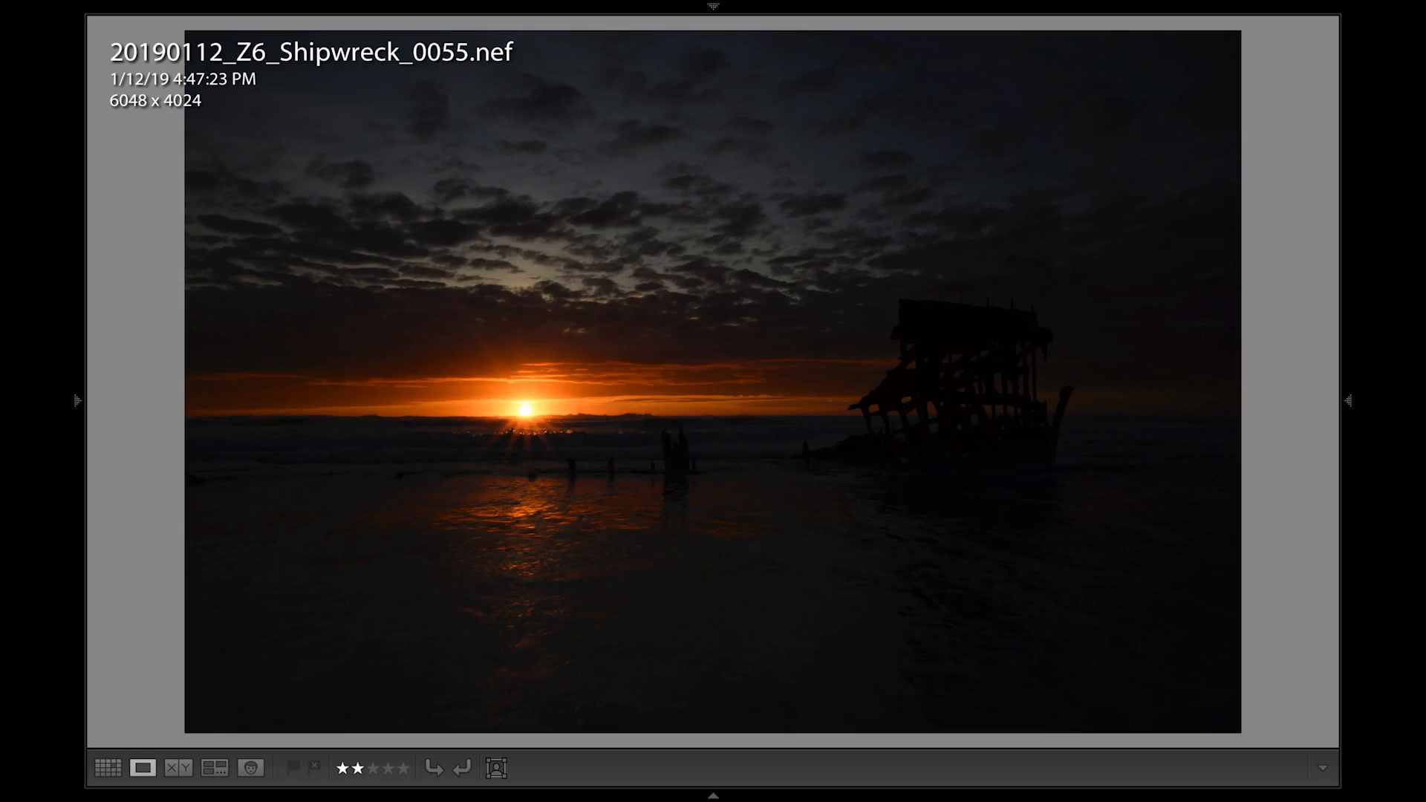
key(Right)
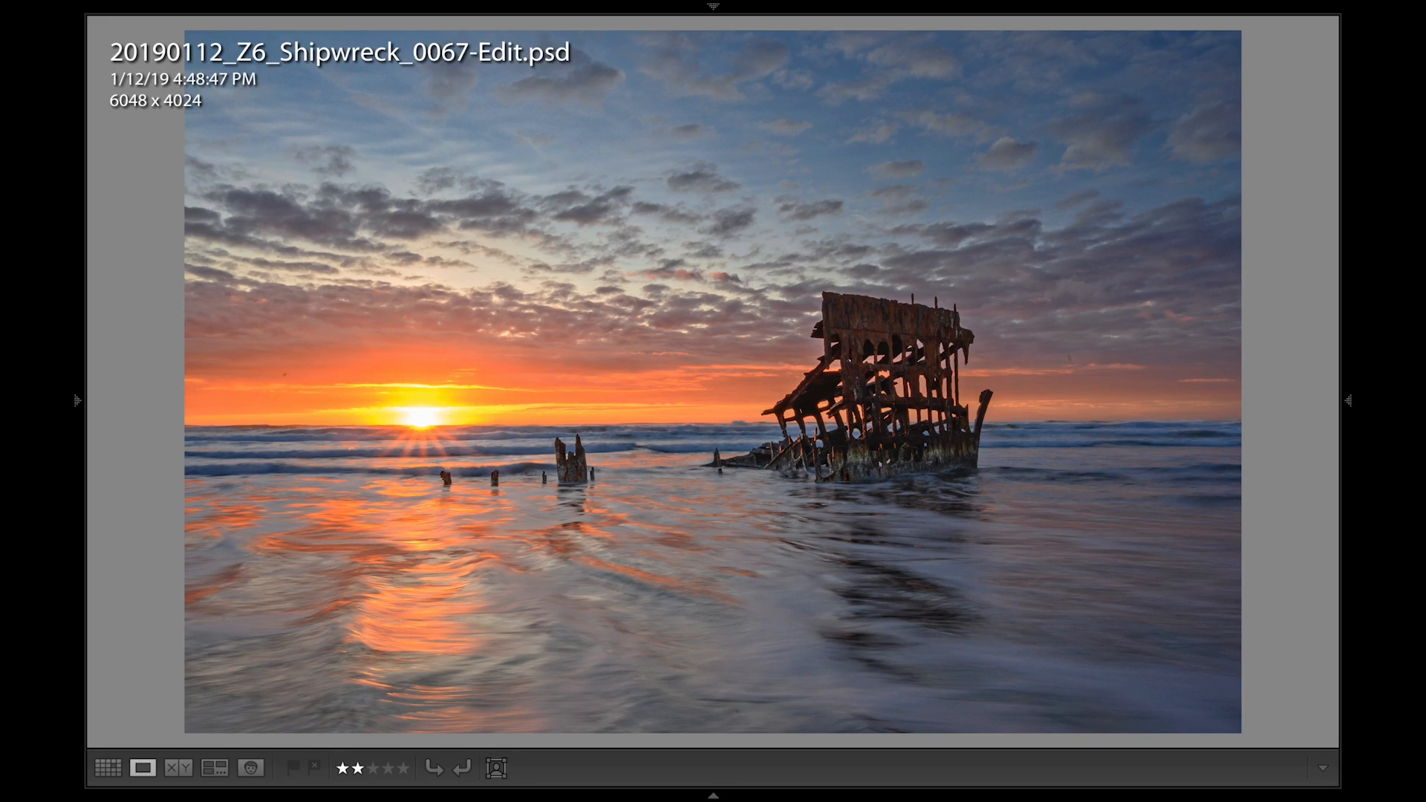
key(Right)
key(Right)
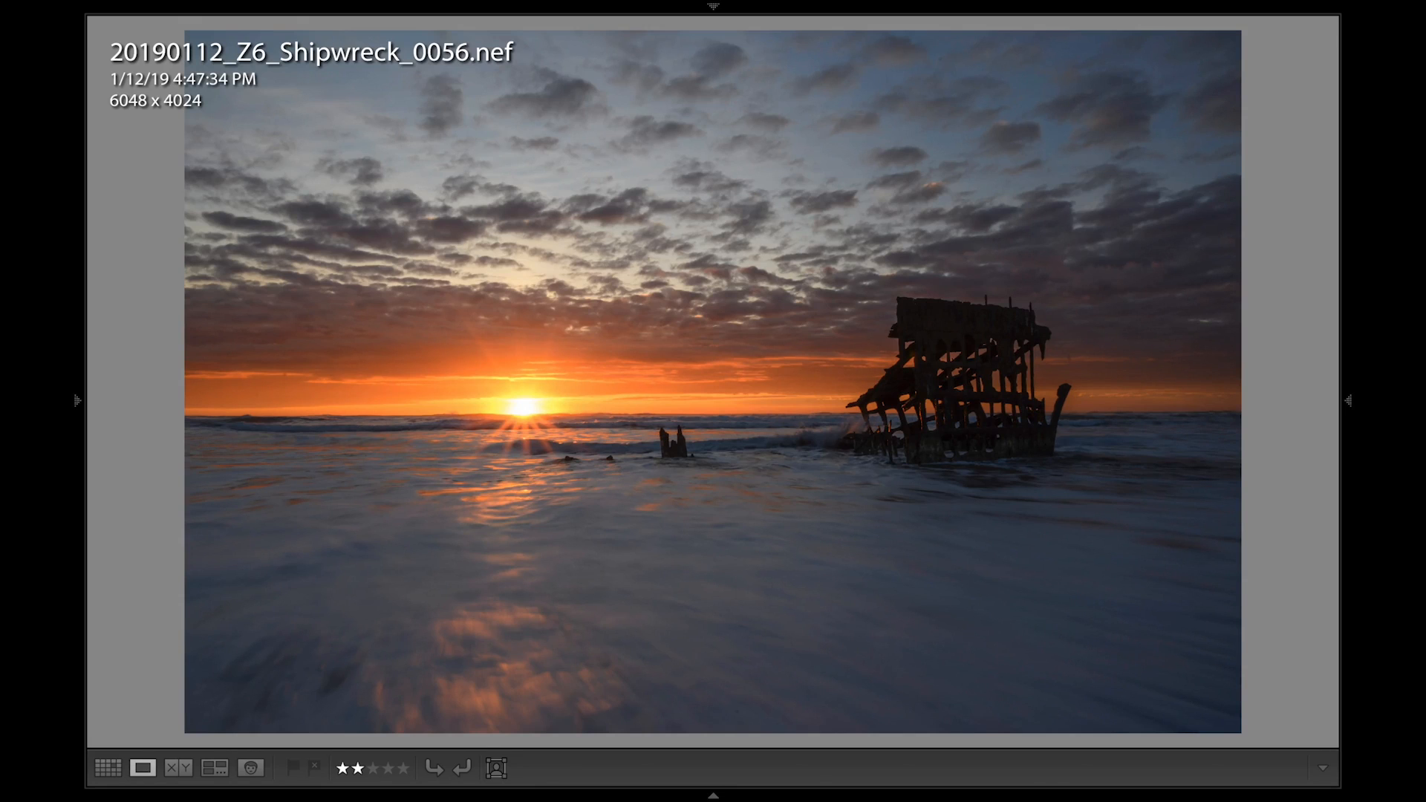
key(Right)
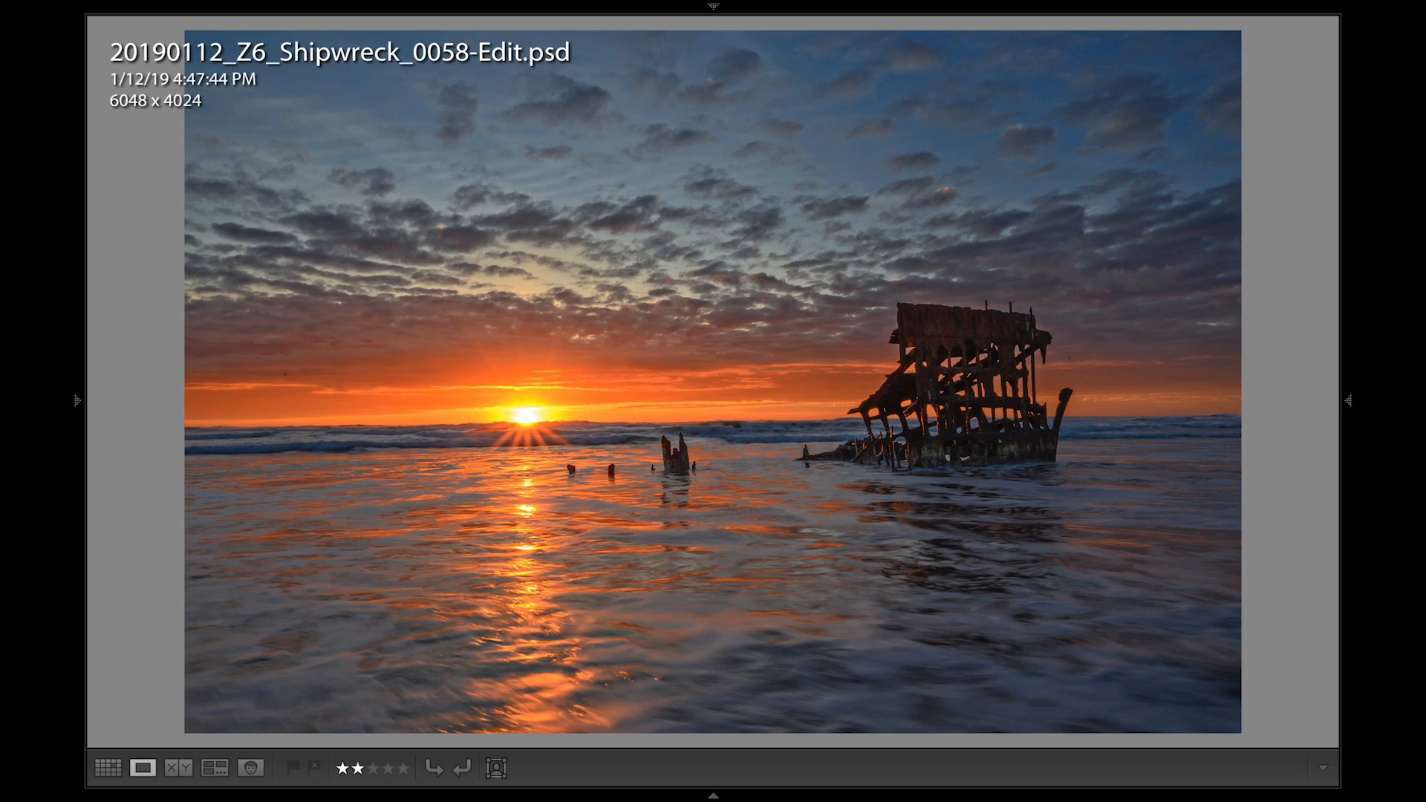
key(Right)
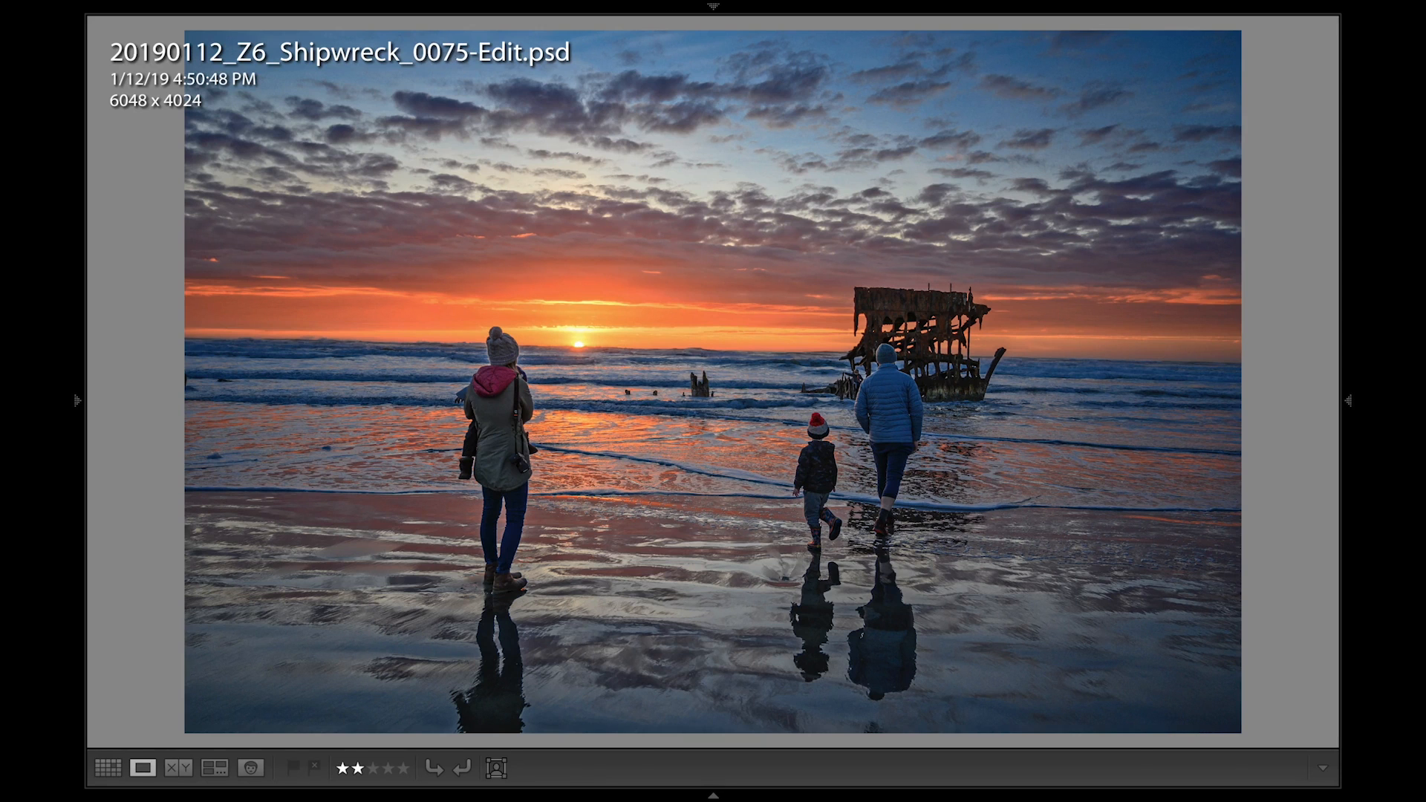
key(Right)
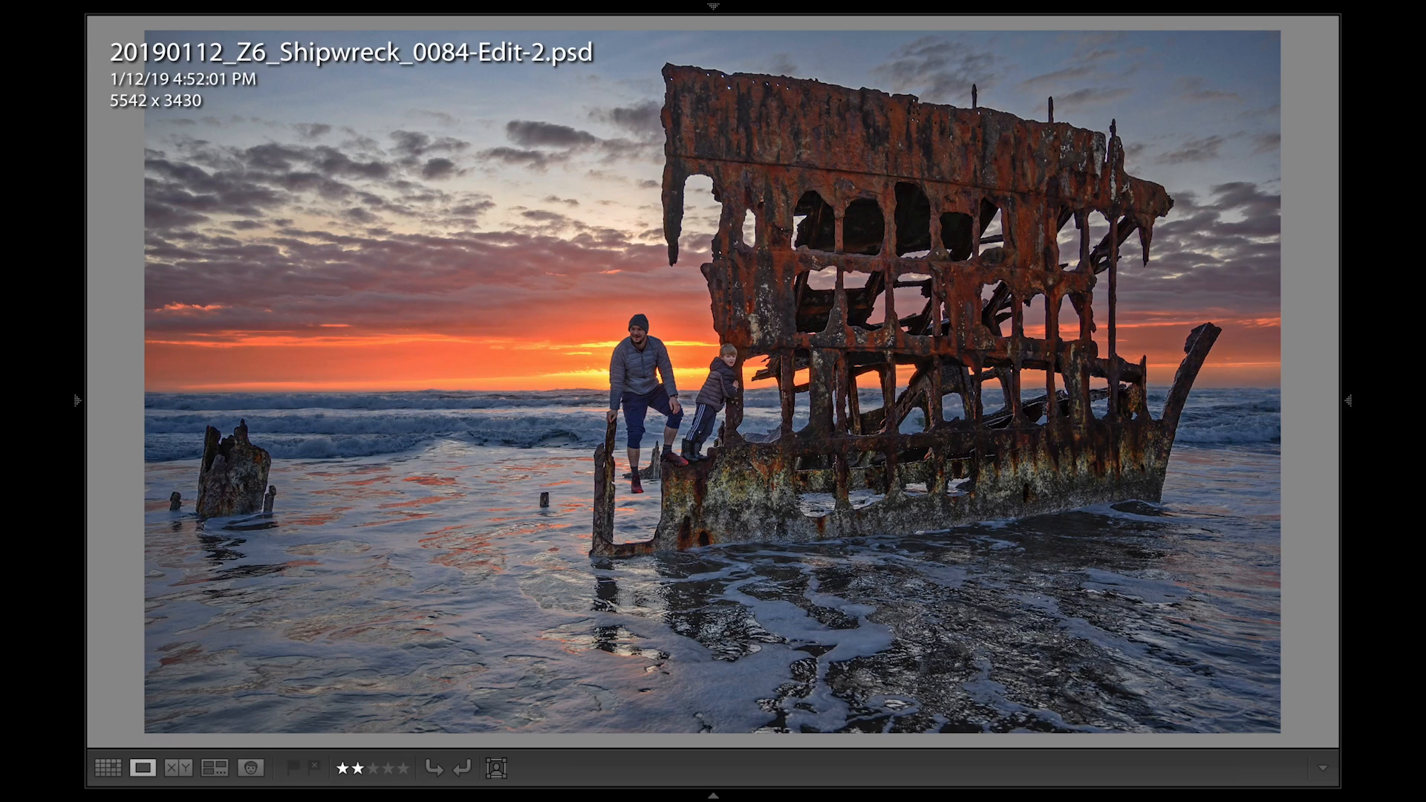
key(g)
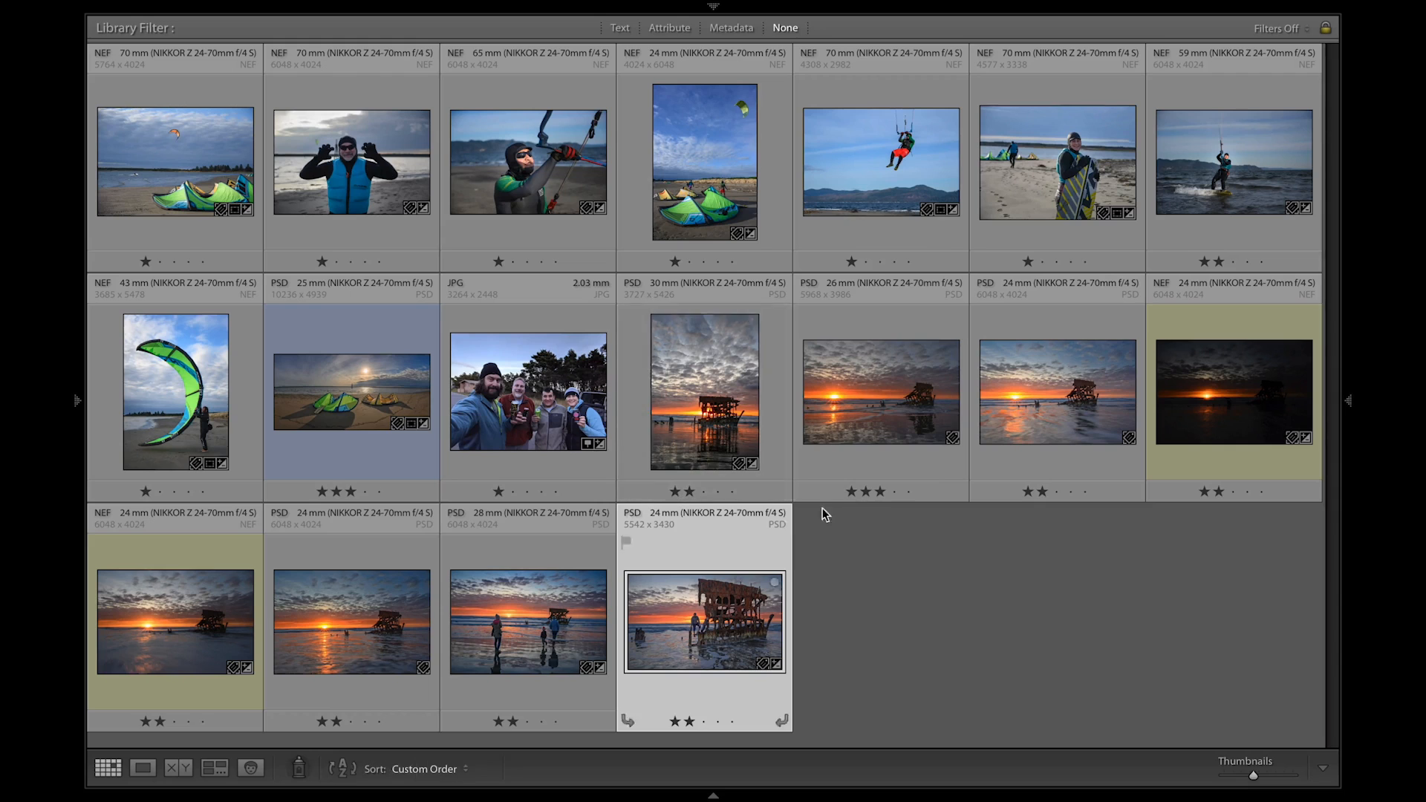
- Merge the two yellow-labelled shipwreck NEF photos to HDR with Low deghosting, the deghost overlay hidden and Create Stack enabled
click(1250, 401)
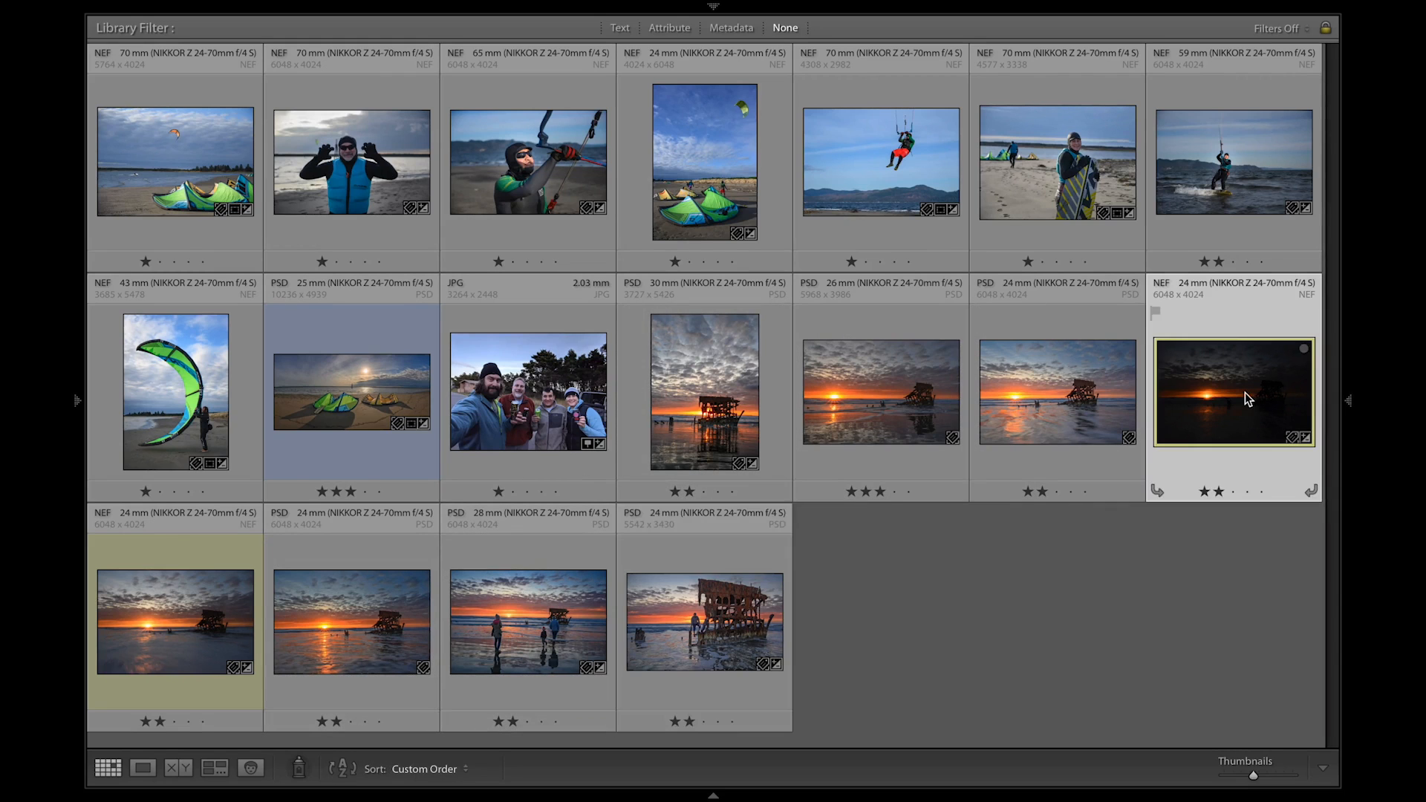
ctrl+click(189, 628)
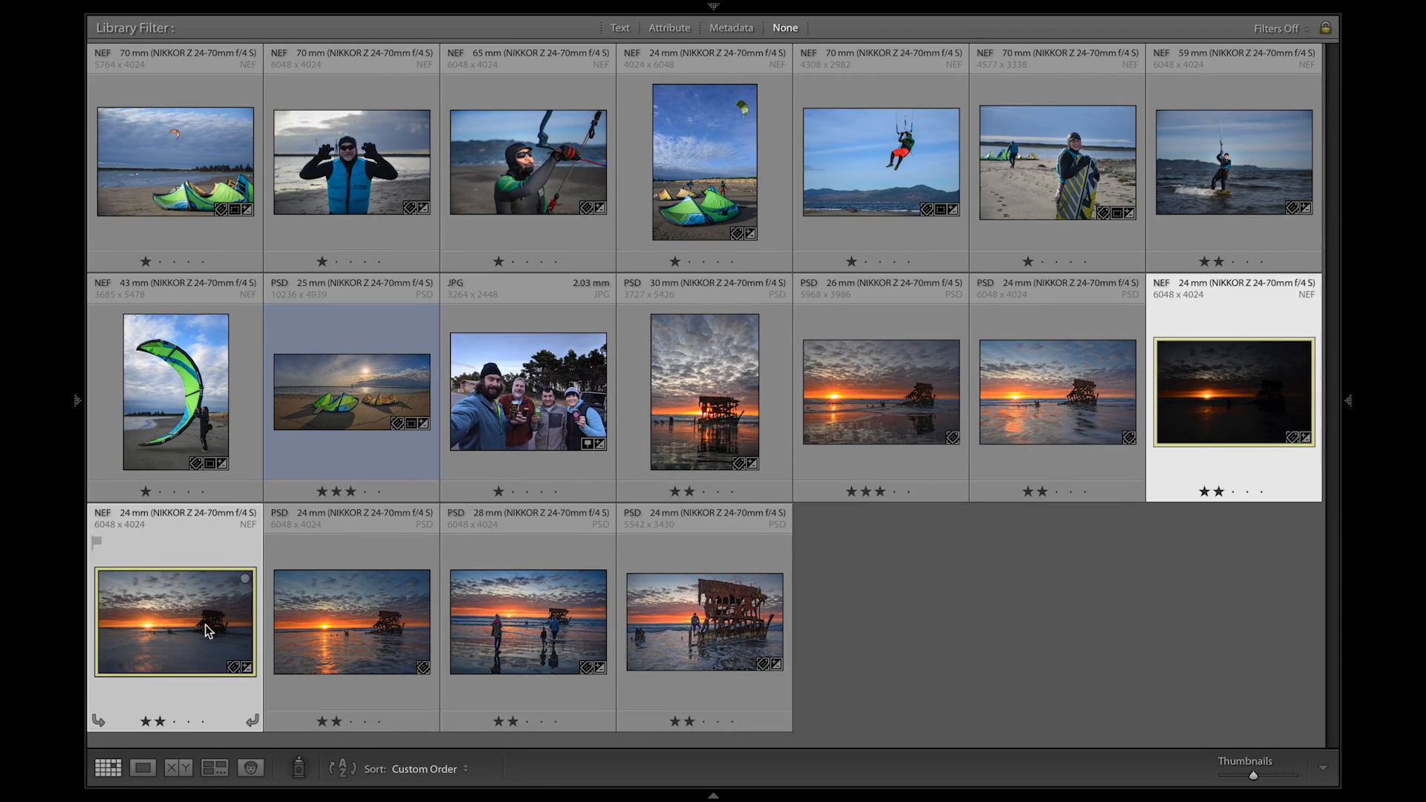
right_click(1253, 392)
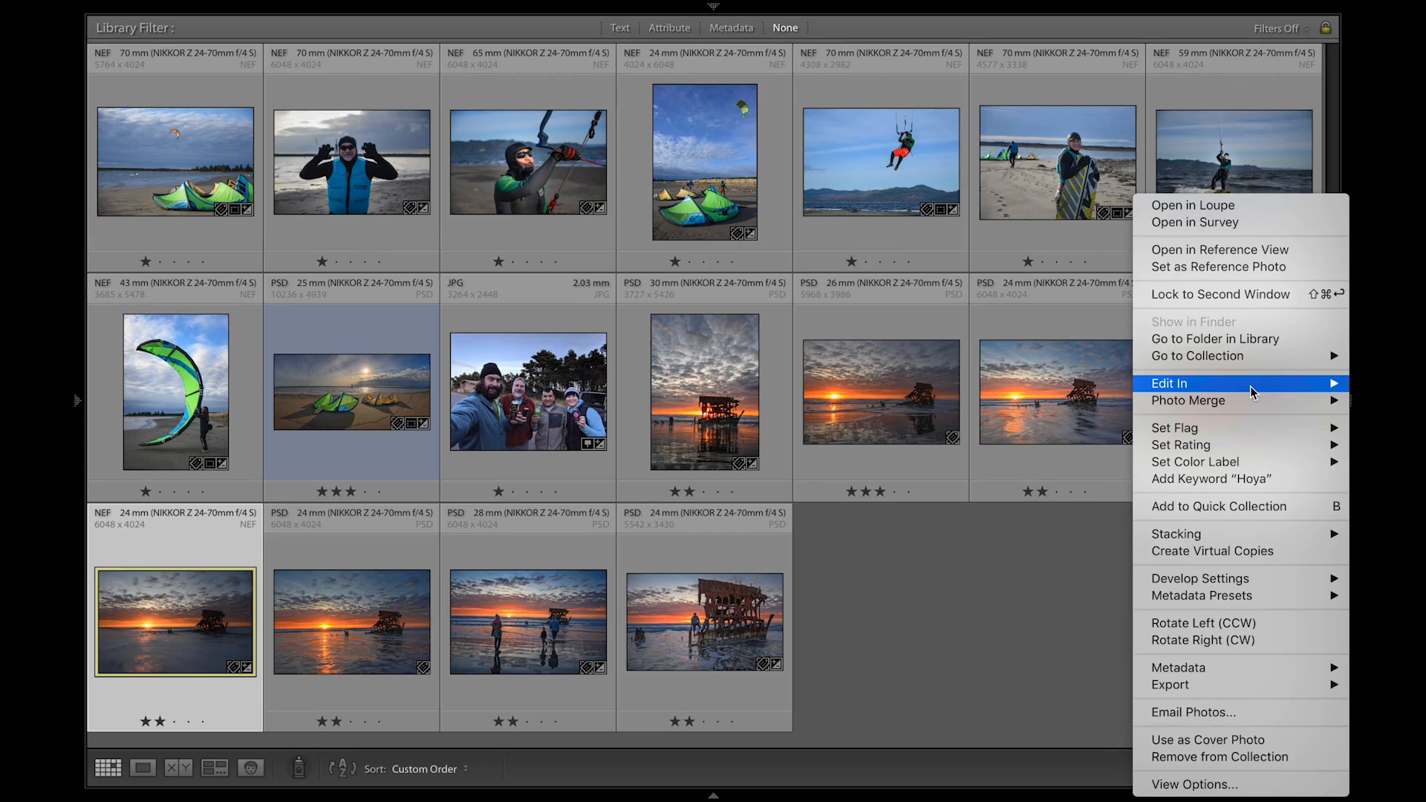
mouse_move(1244, 403)
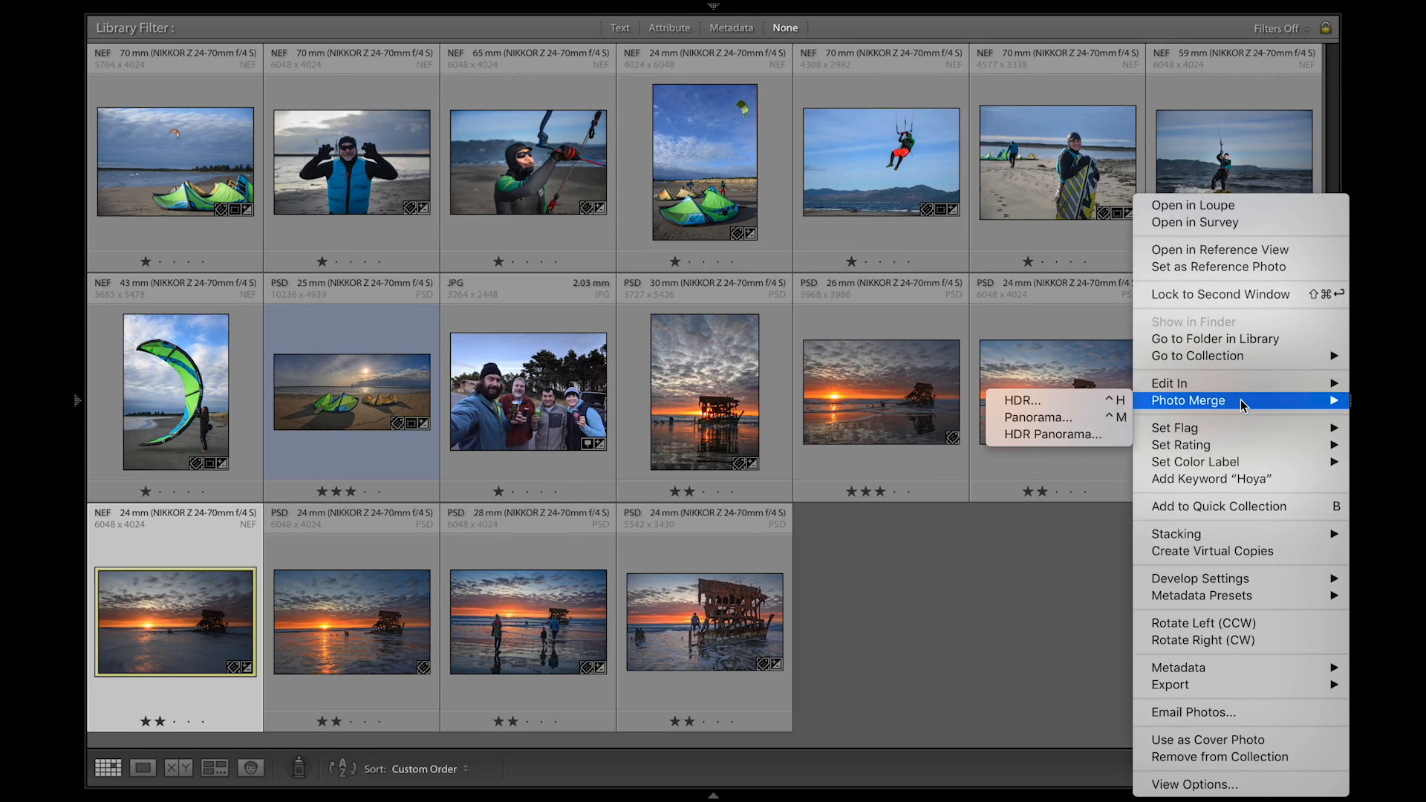
click(1054, 404)
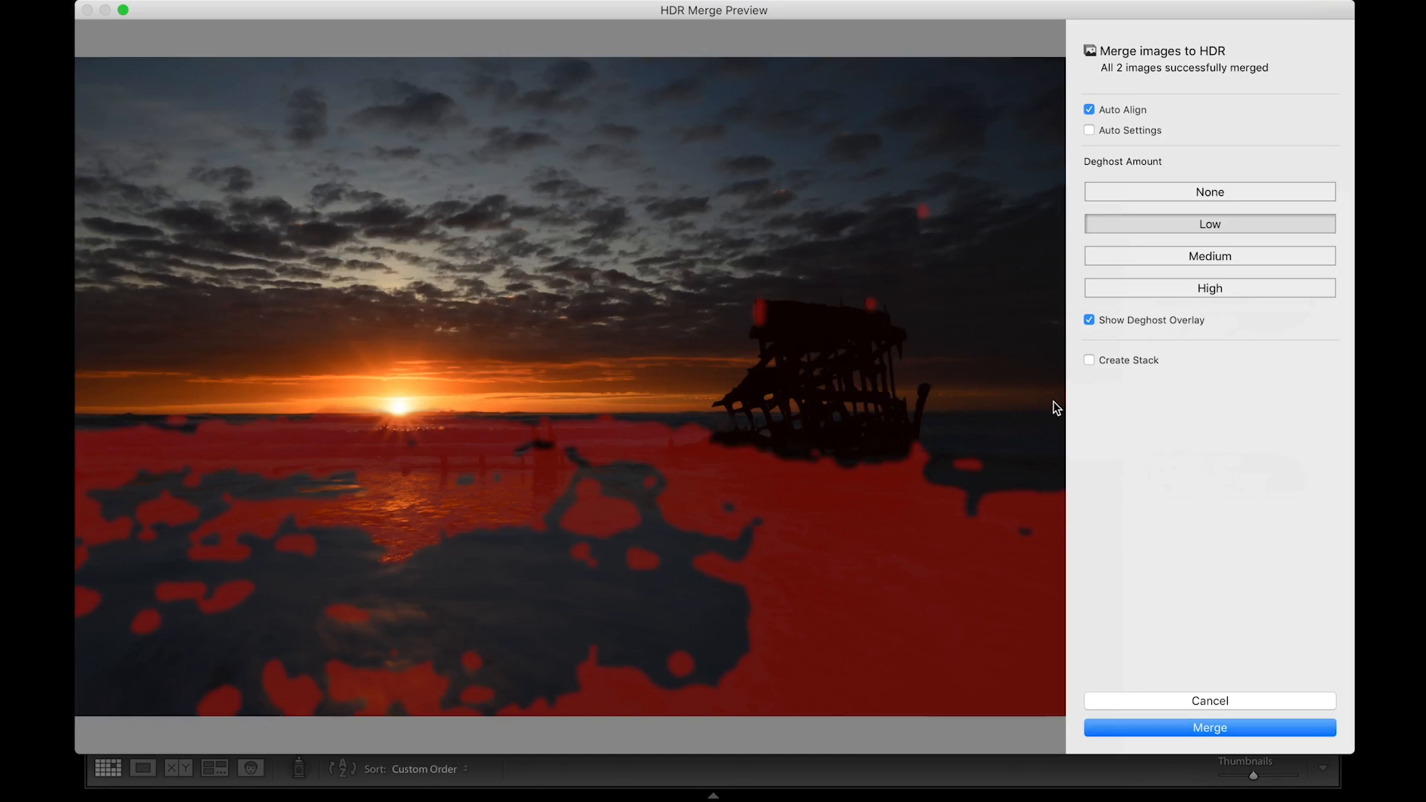
click(1089, 319)
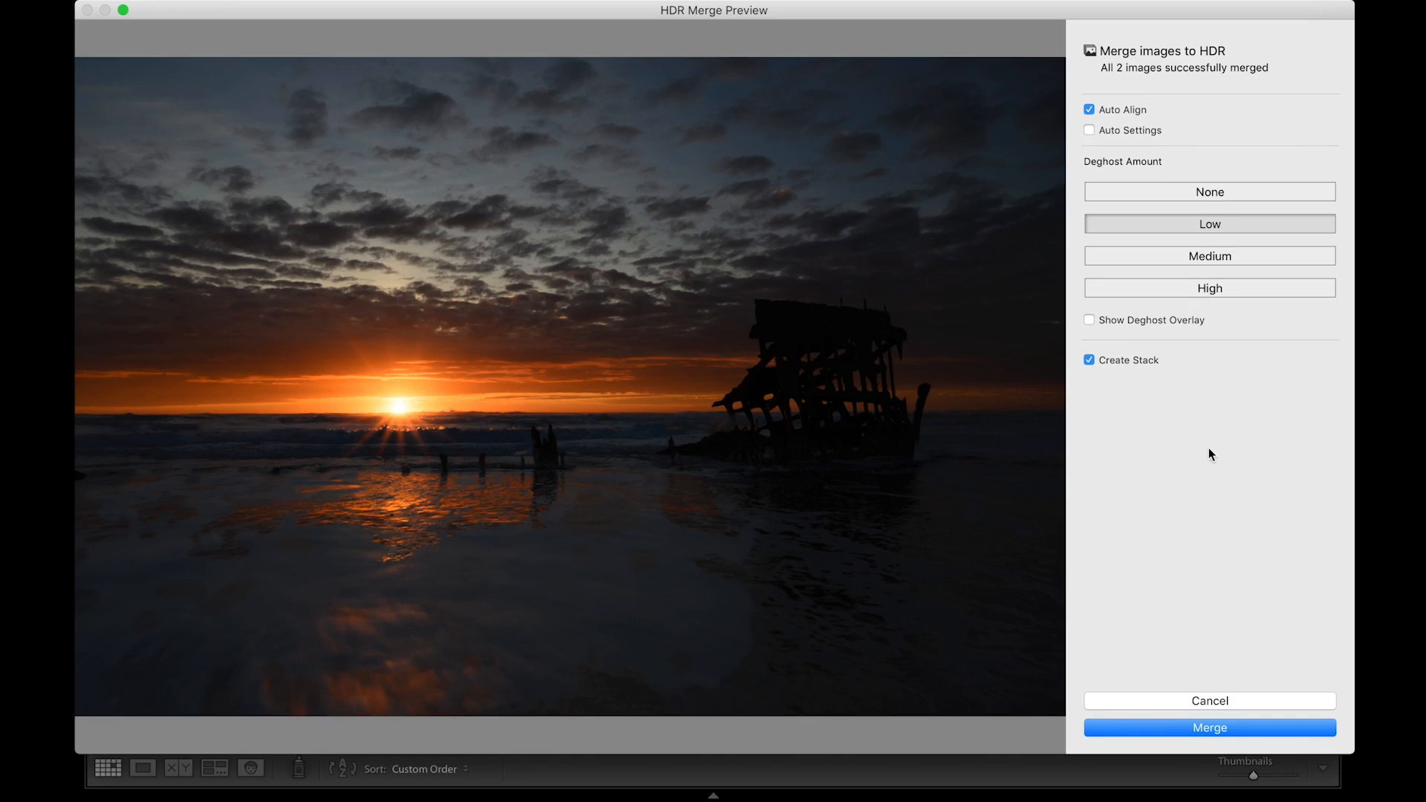
click(1210, 727)
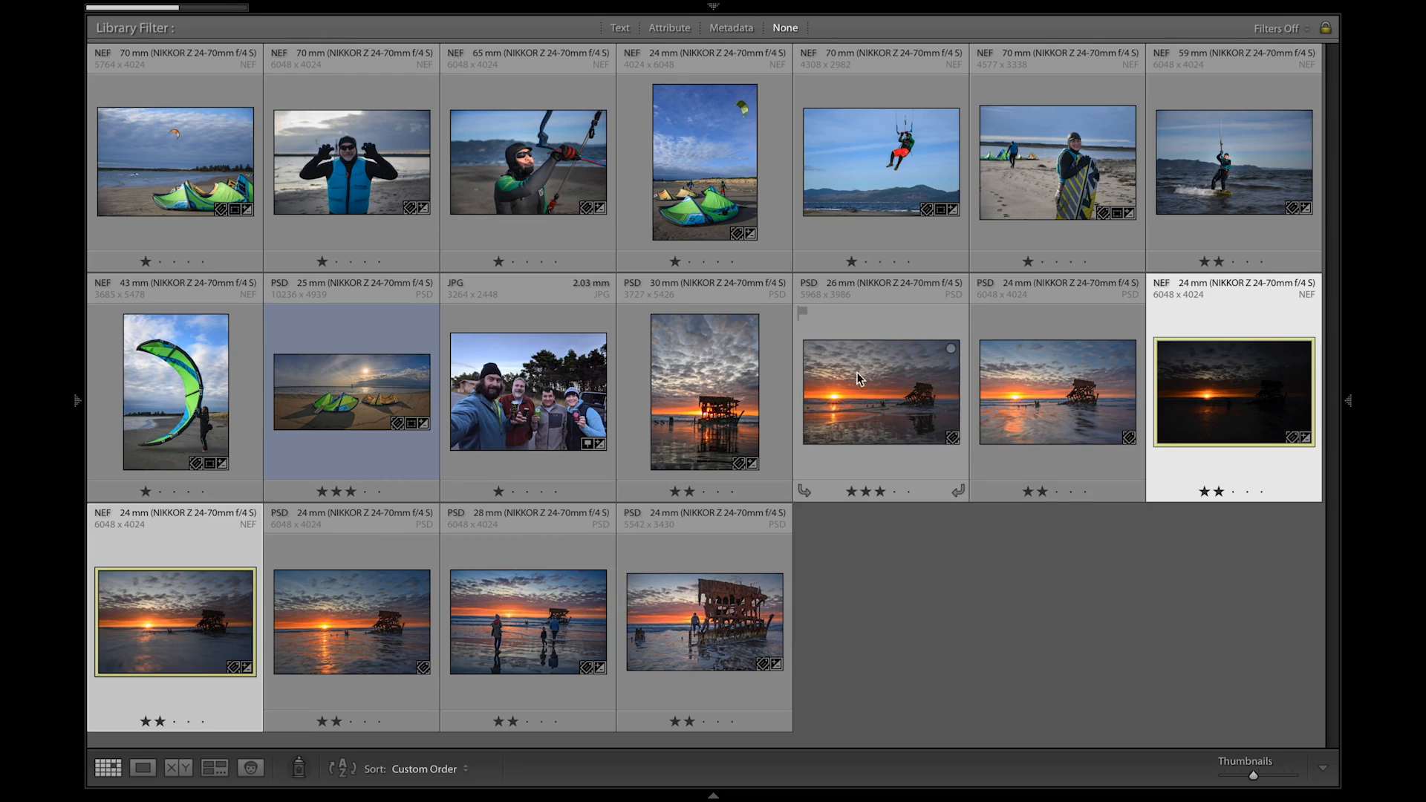
- Compare the finished shipwreck photos 0045-Edit and 0067-Edit with the dark raw 0055 at full size, and return to the grid
click(890, 393)
double_click(1058, 407)
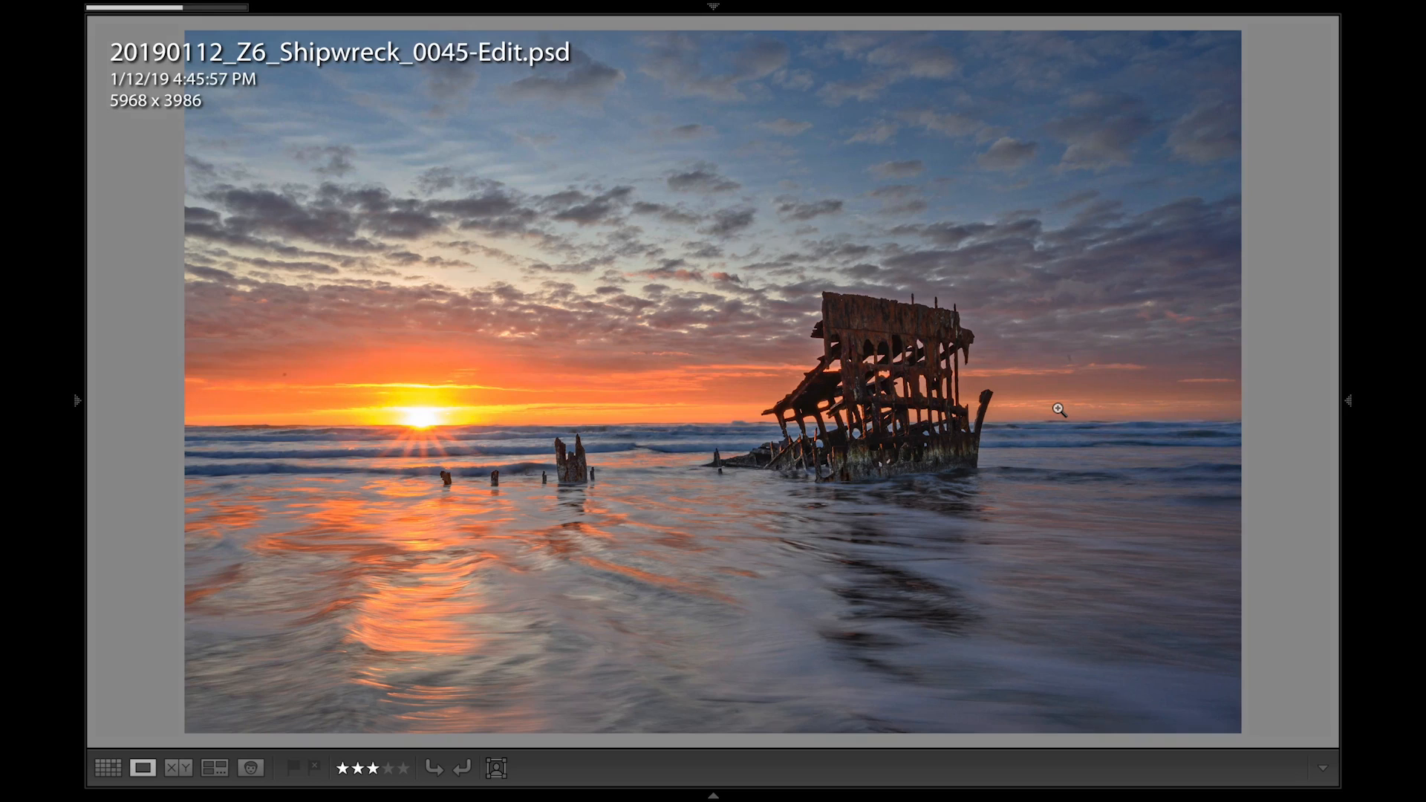
key(Left)
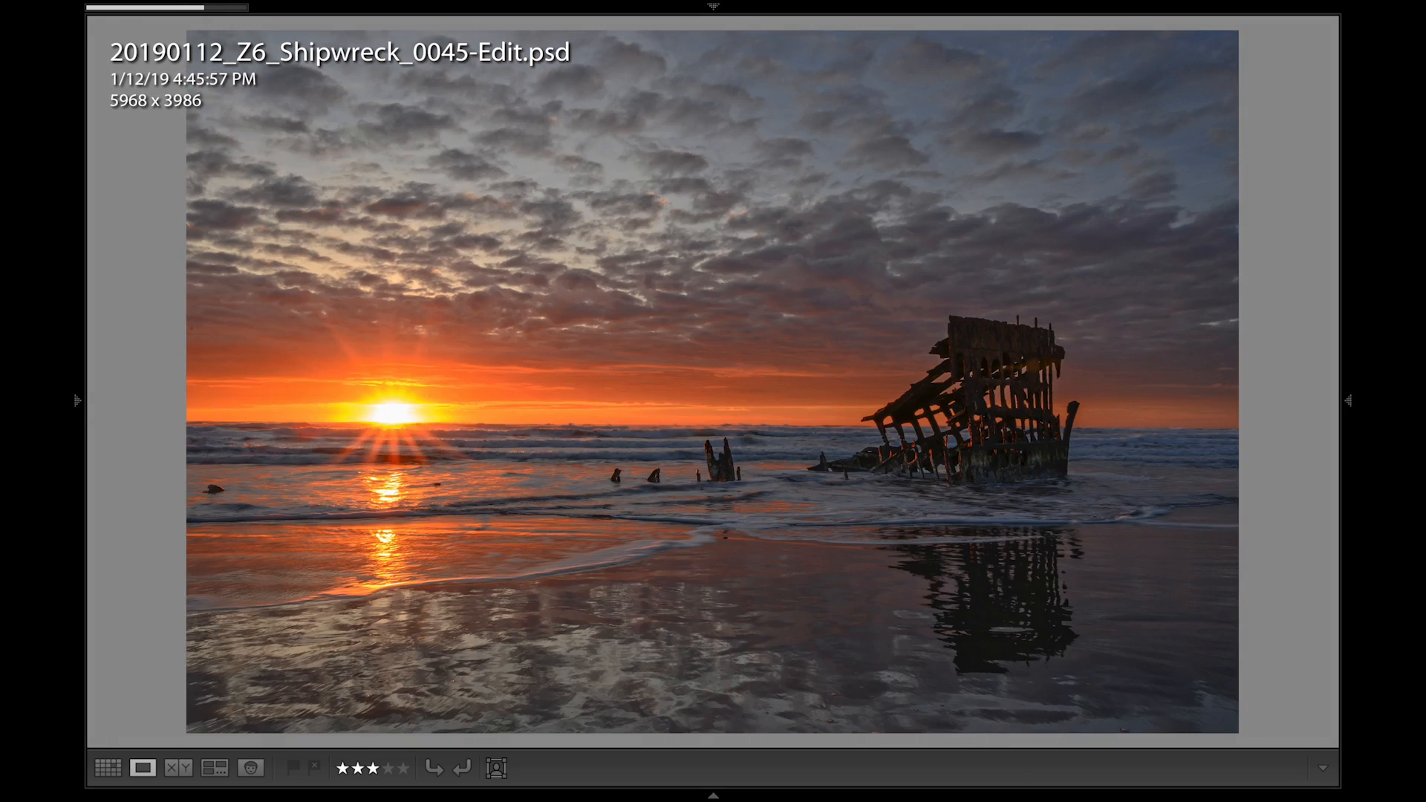
key(Right)
key(Left)
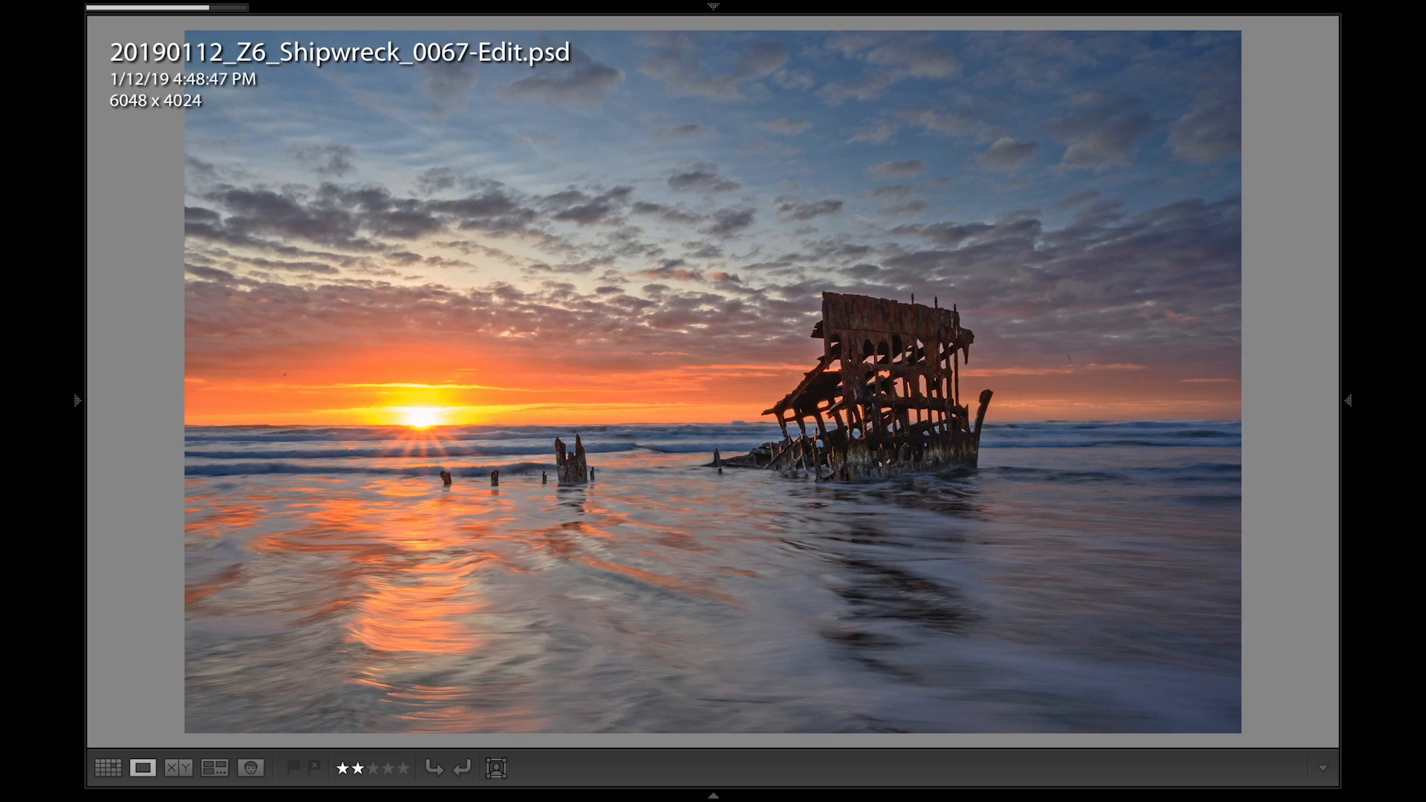
key(Right)
key(Right)
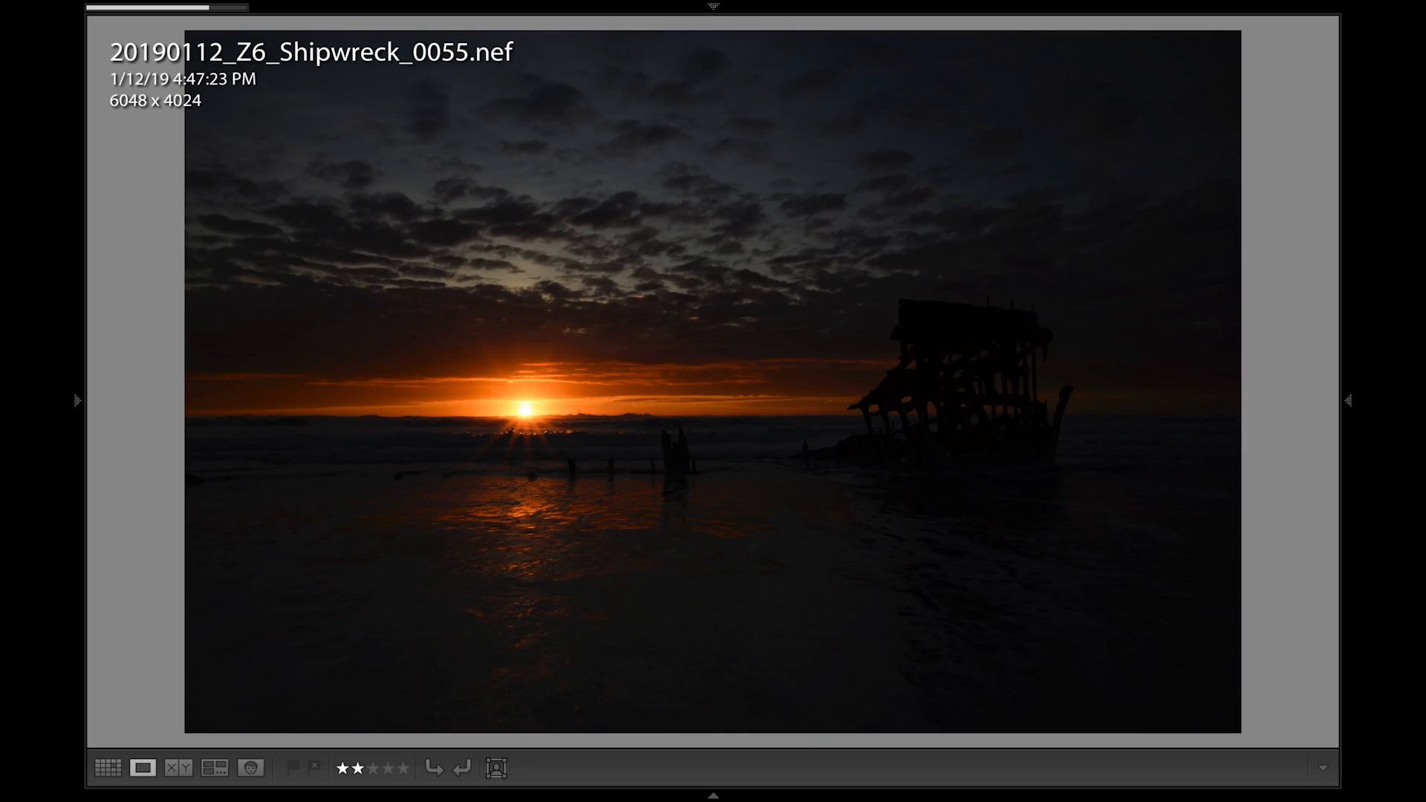
key(g)
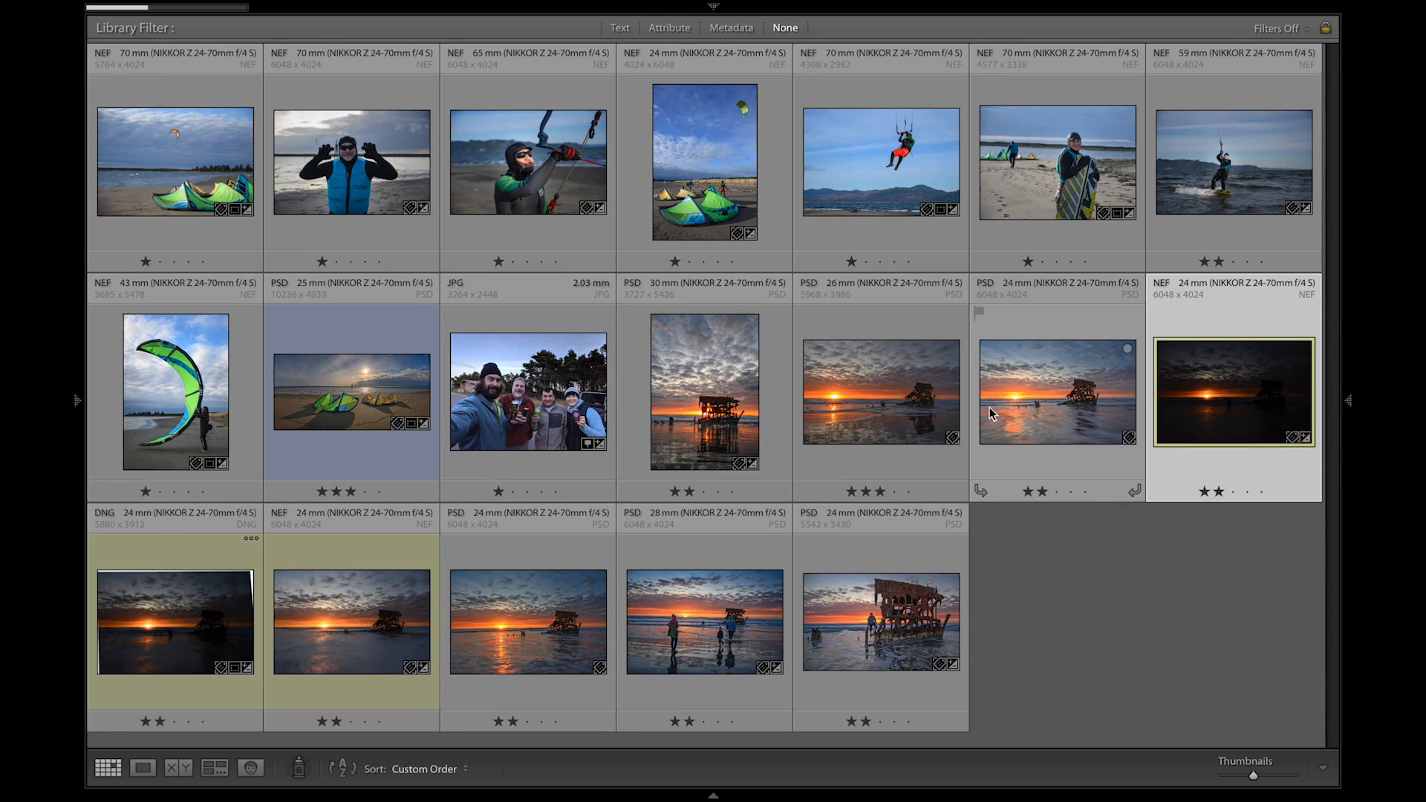
- Expand the stack of the merged HDR and its source photos, and open the HDR DNG in Develop with the filmstrip hidden
key(ctrl+g)
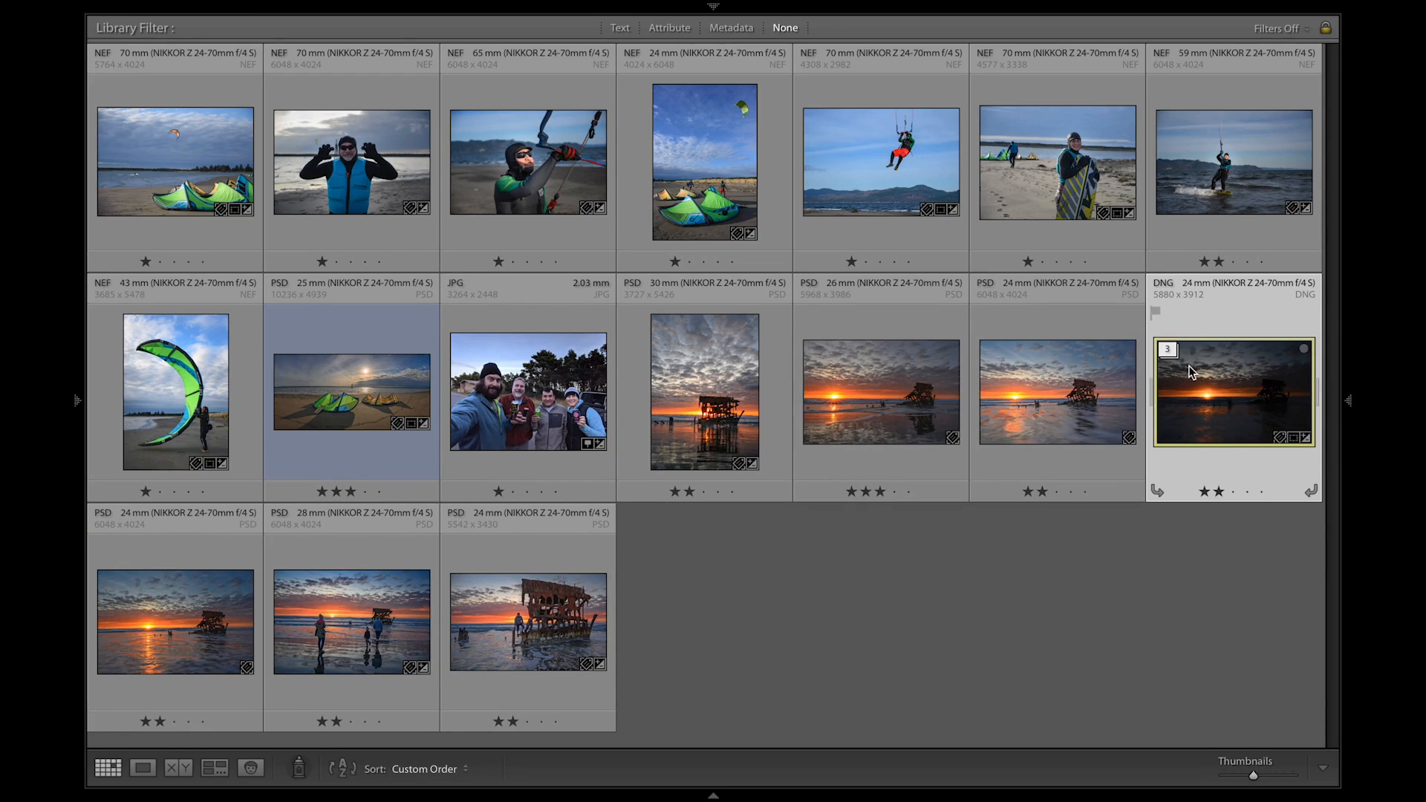
click(1169, 349)
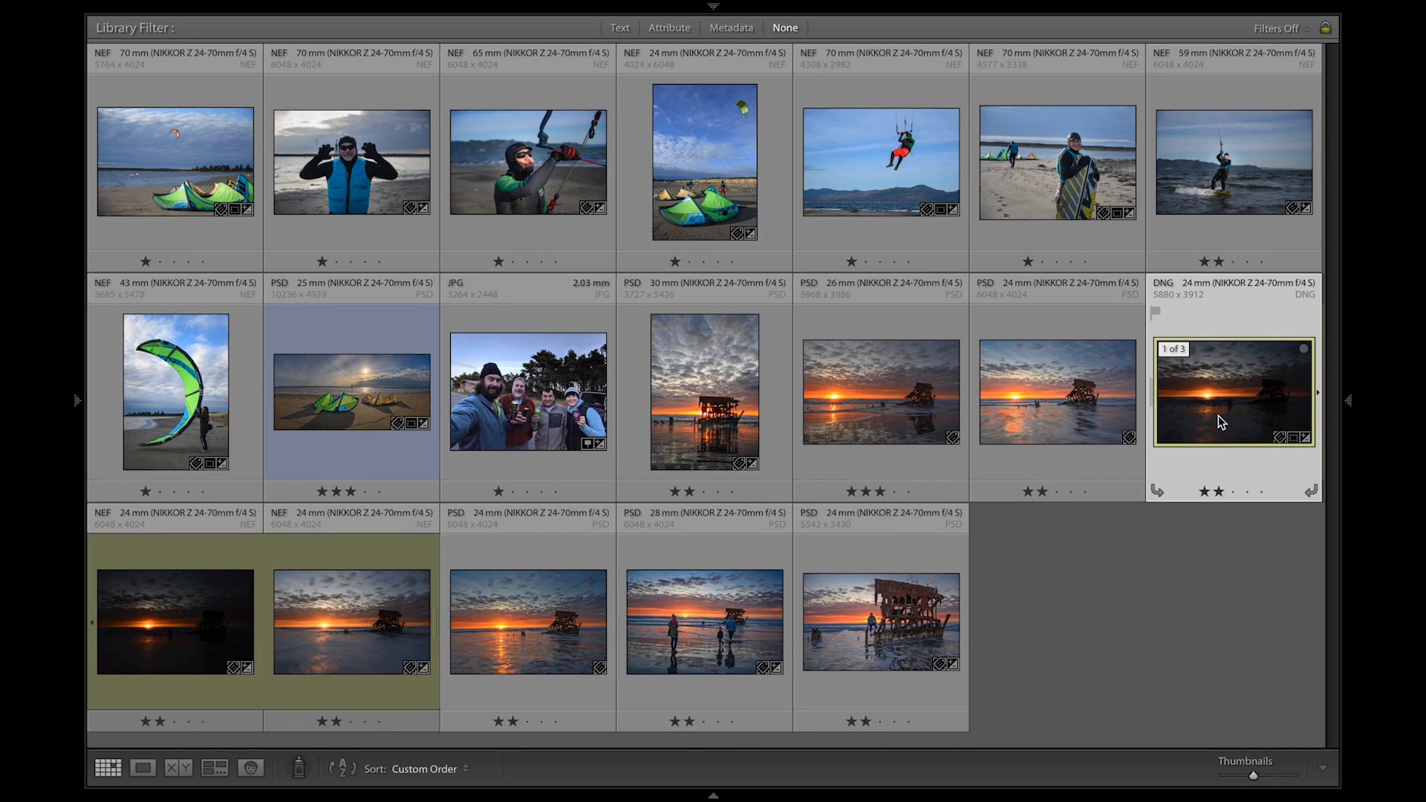
key(shift+Tab)
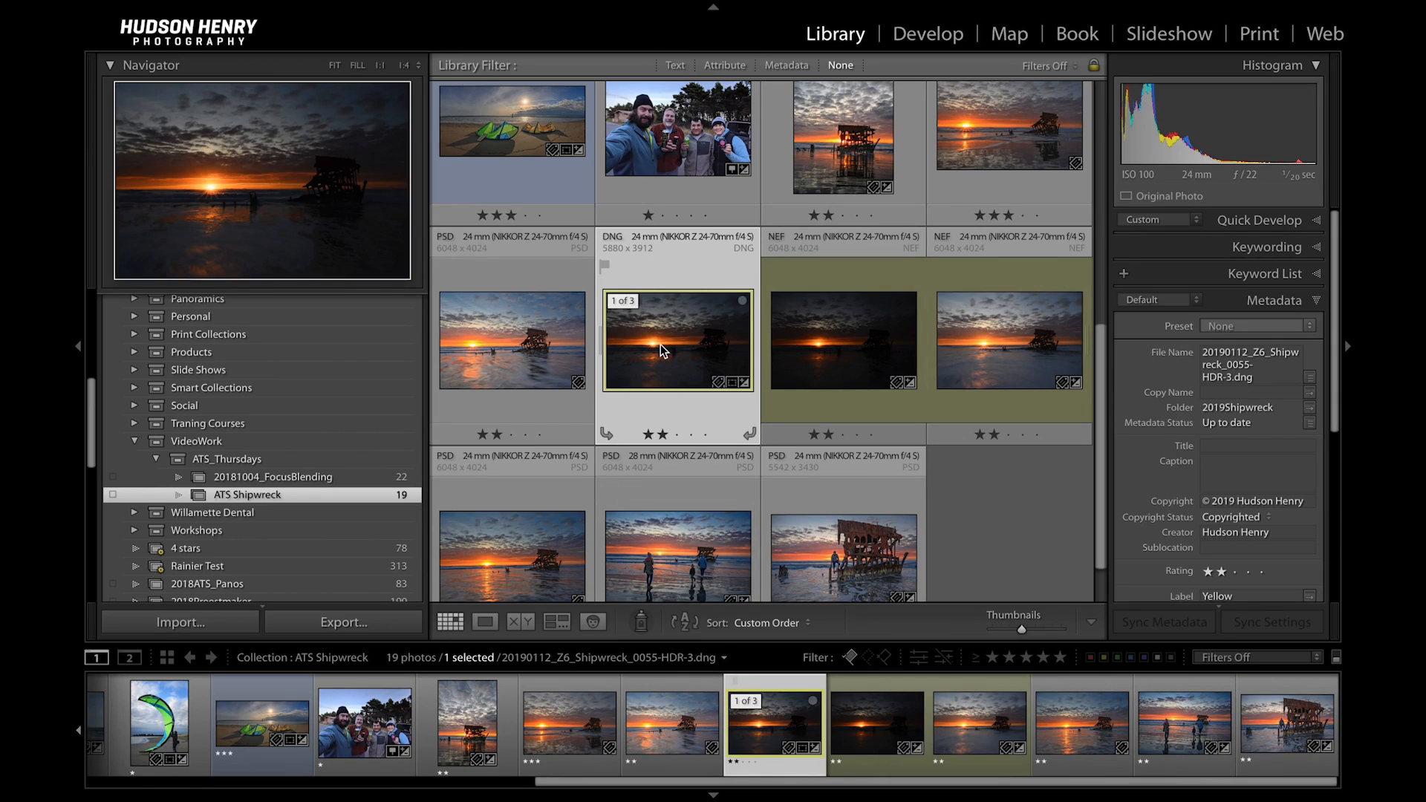
click(914, 29)
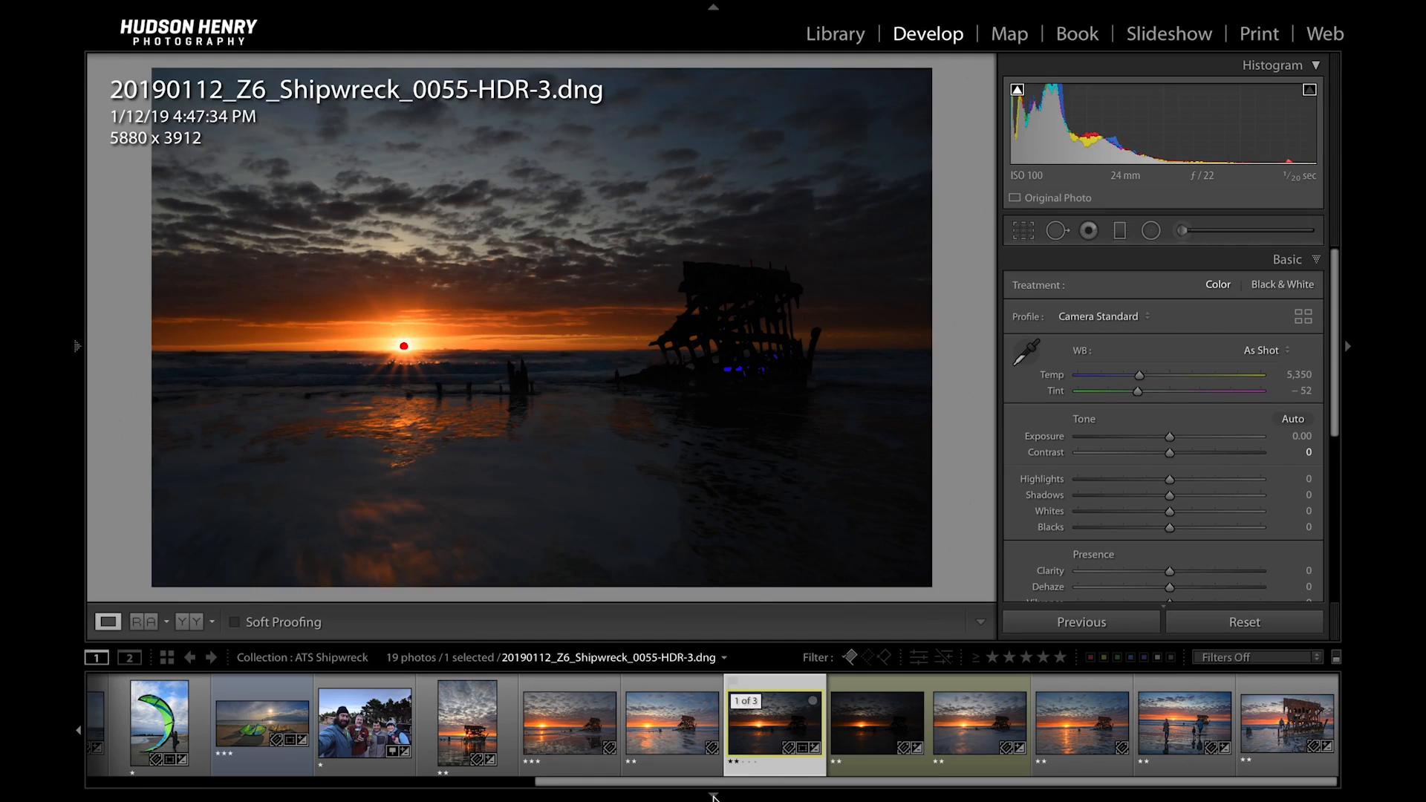
click(713, 796)
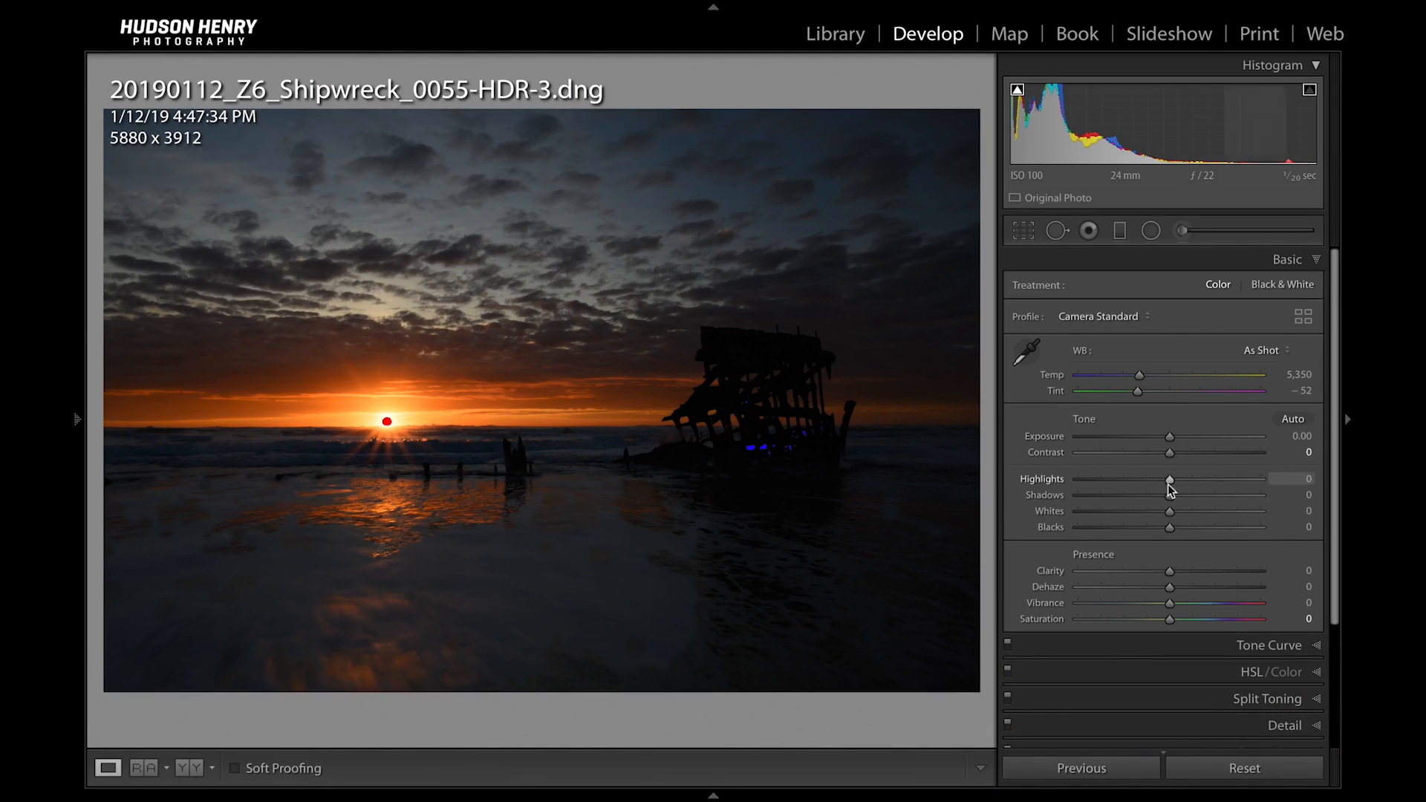
- Set the HDR photo's Highlights to -26, Whites to -28, Shadows to +79 and Exposure to +1.95
drag(1171, 515, 1148, 485)
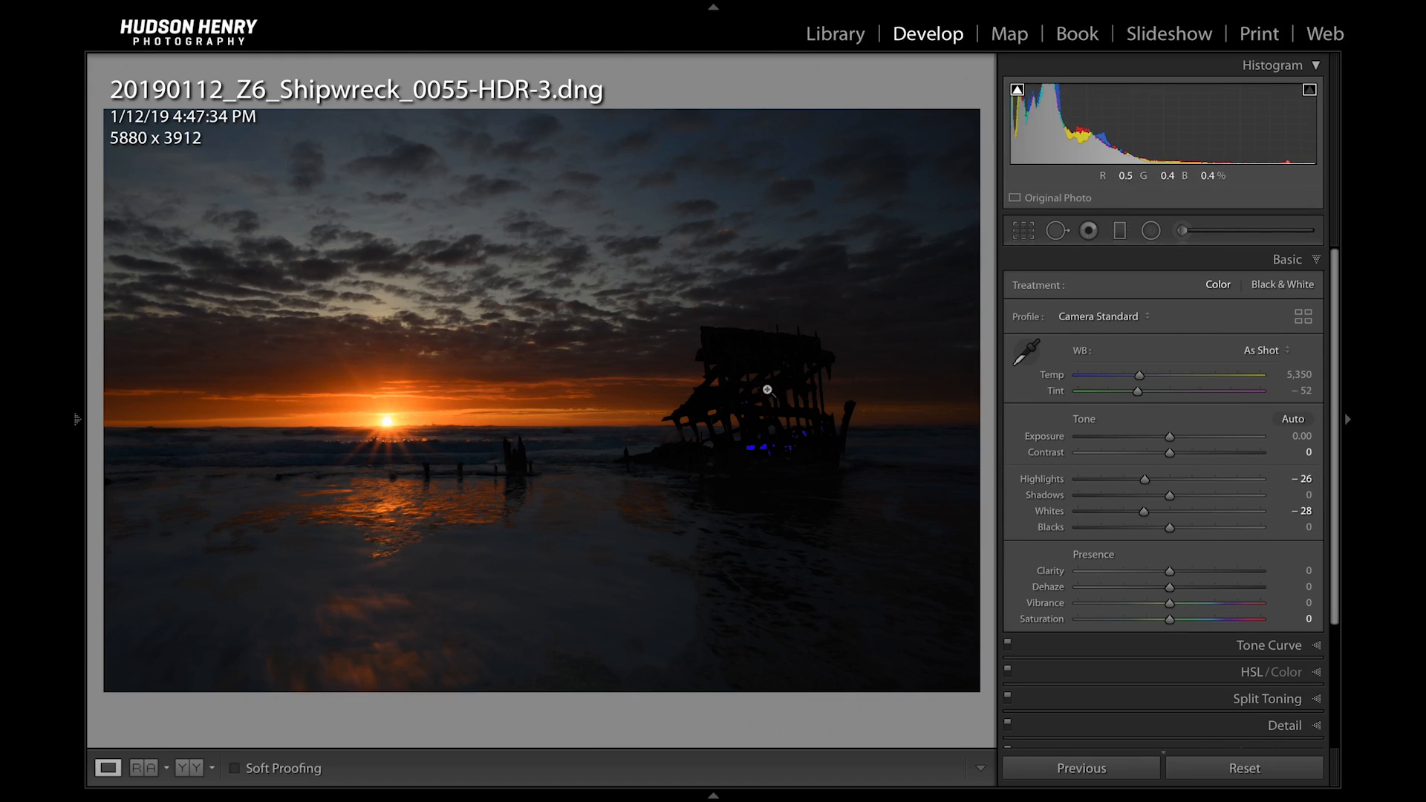
drag(1170, 496, 1303, 517)
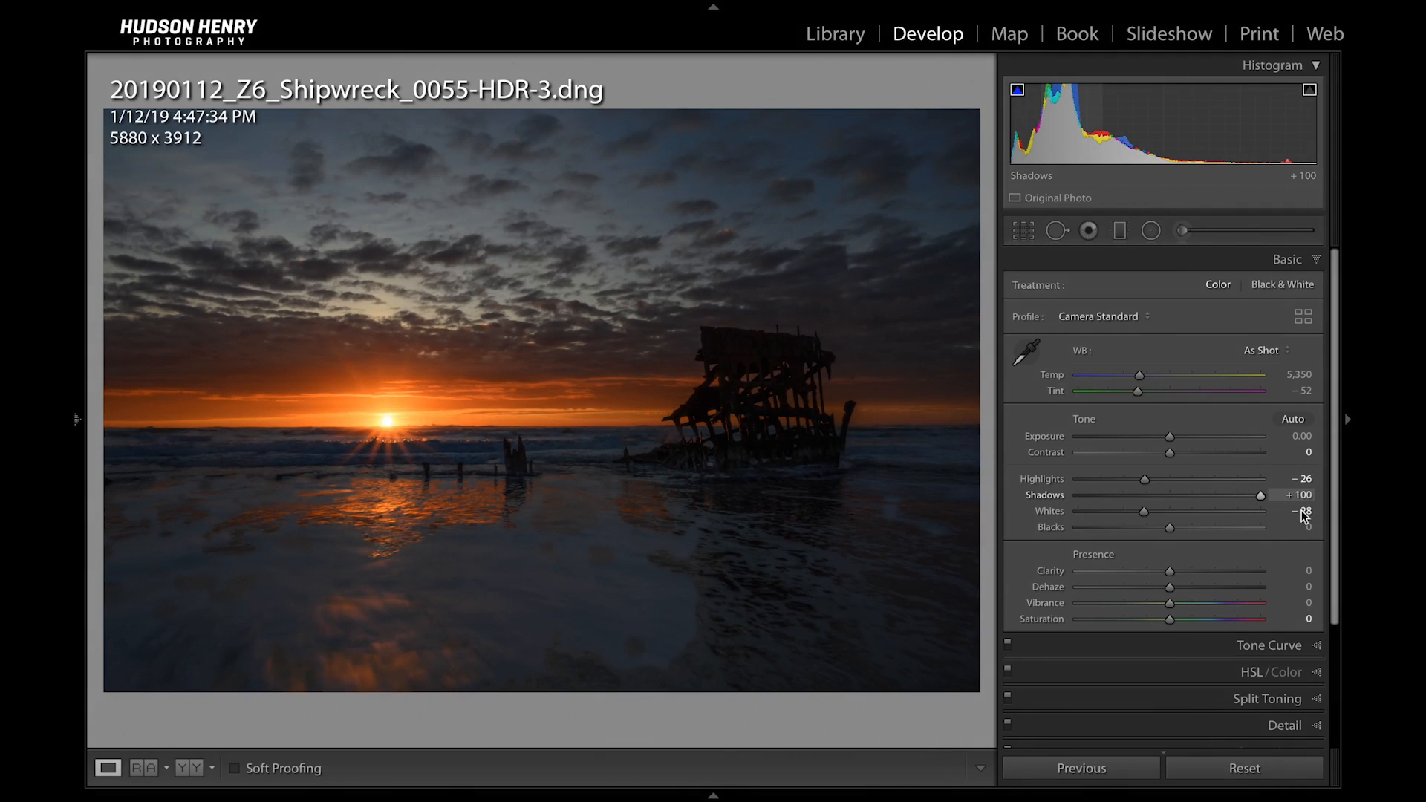
drag(1292, 515, 1168, 500)
drag(1168, 442, 1182, 442)
drag(1171, 500, 1242, 499)
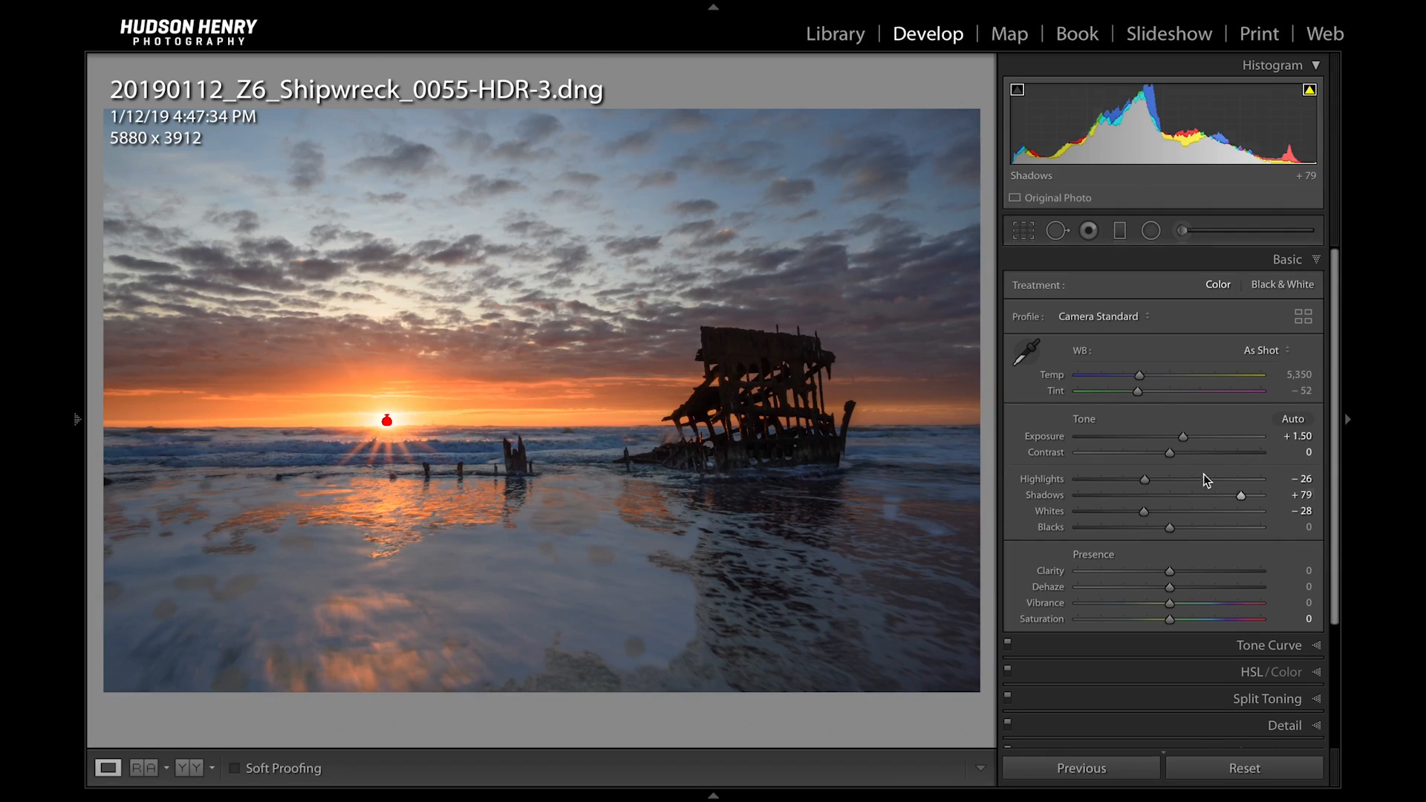
drag(1185, 440, 1188, 443)
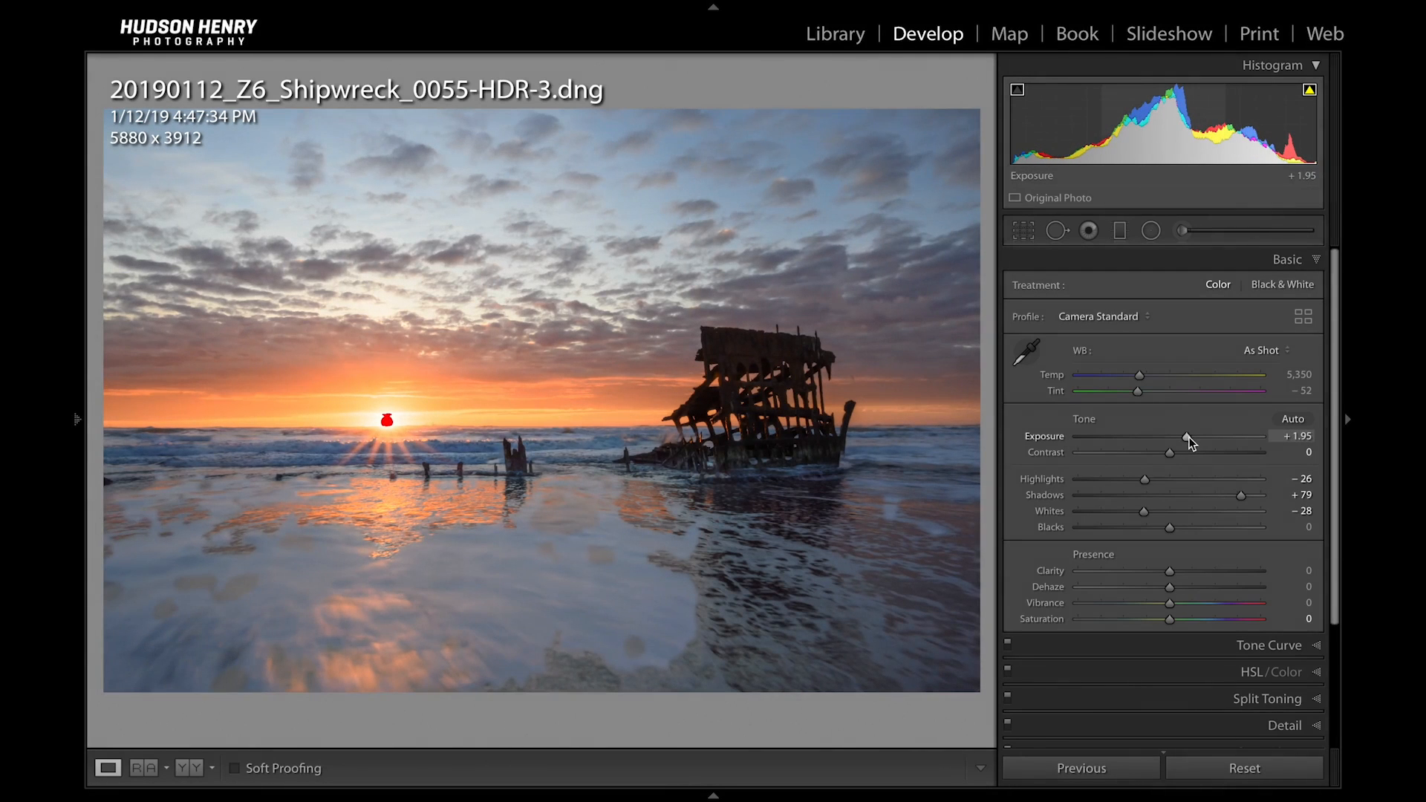
- Check the shipwreck, sun and wooden posts for detail, and raise the HDR photo's Shadows to +82
click(734, 363)
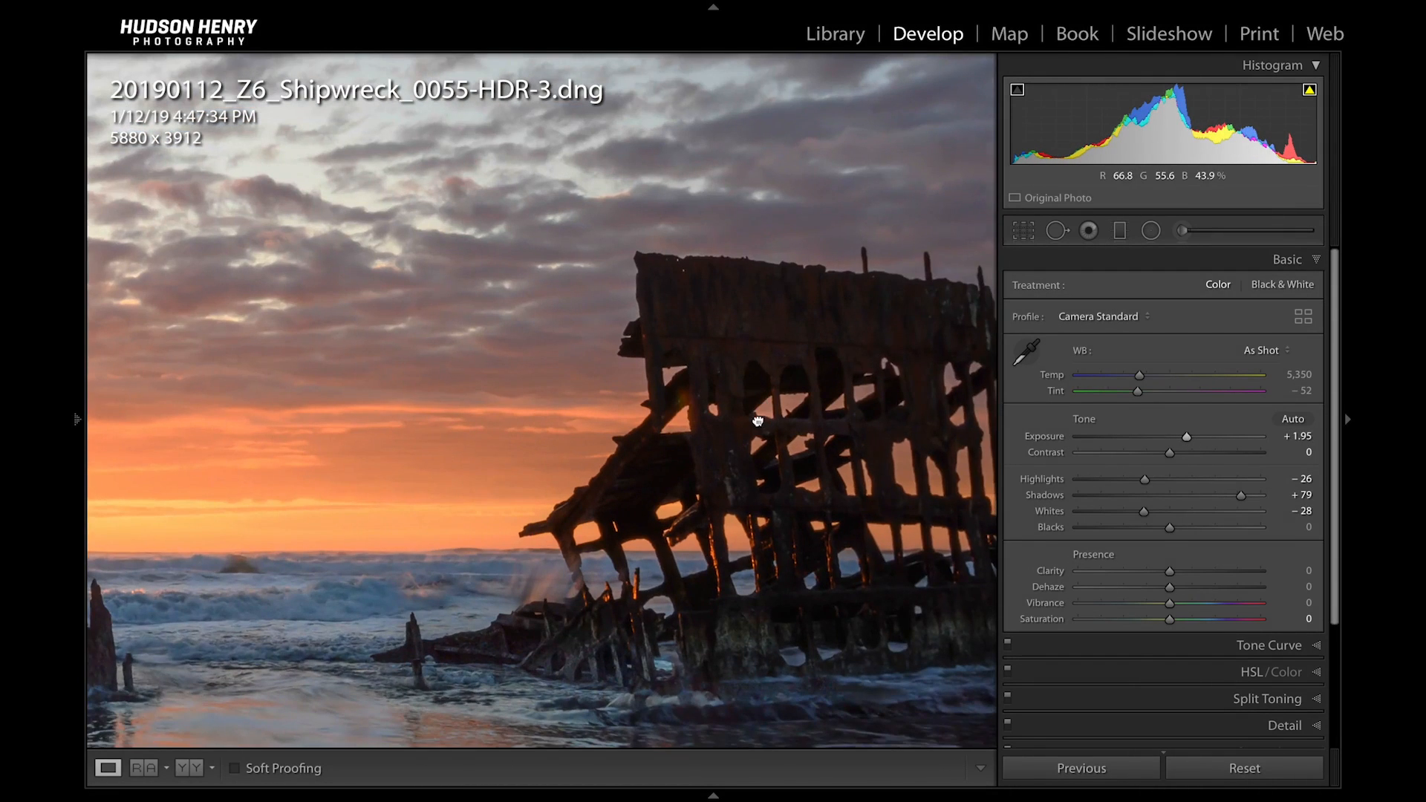
drag(757, 421, 609, 418)
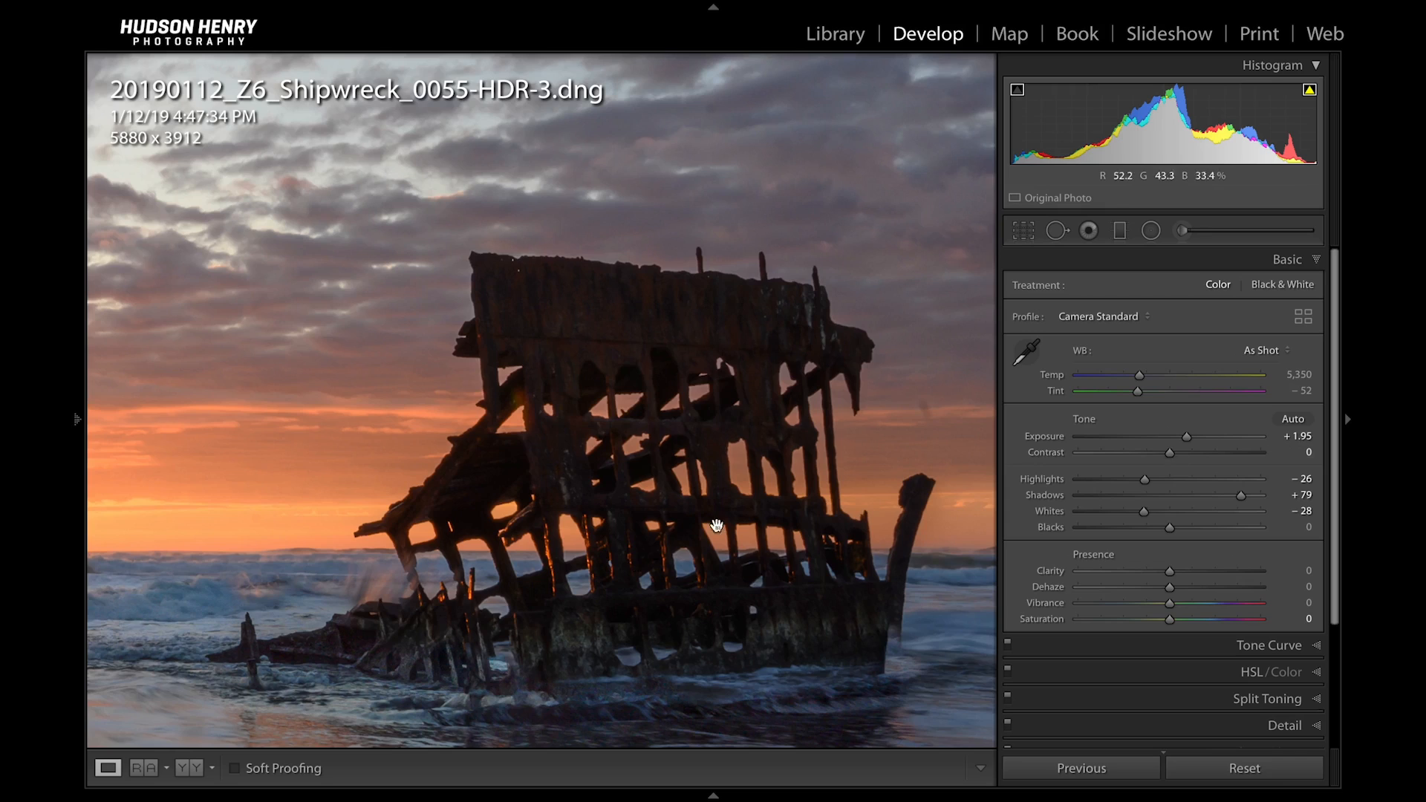
click(783, 500)
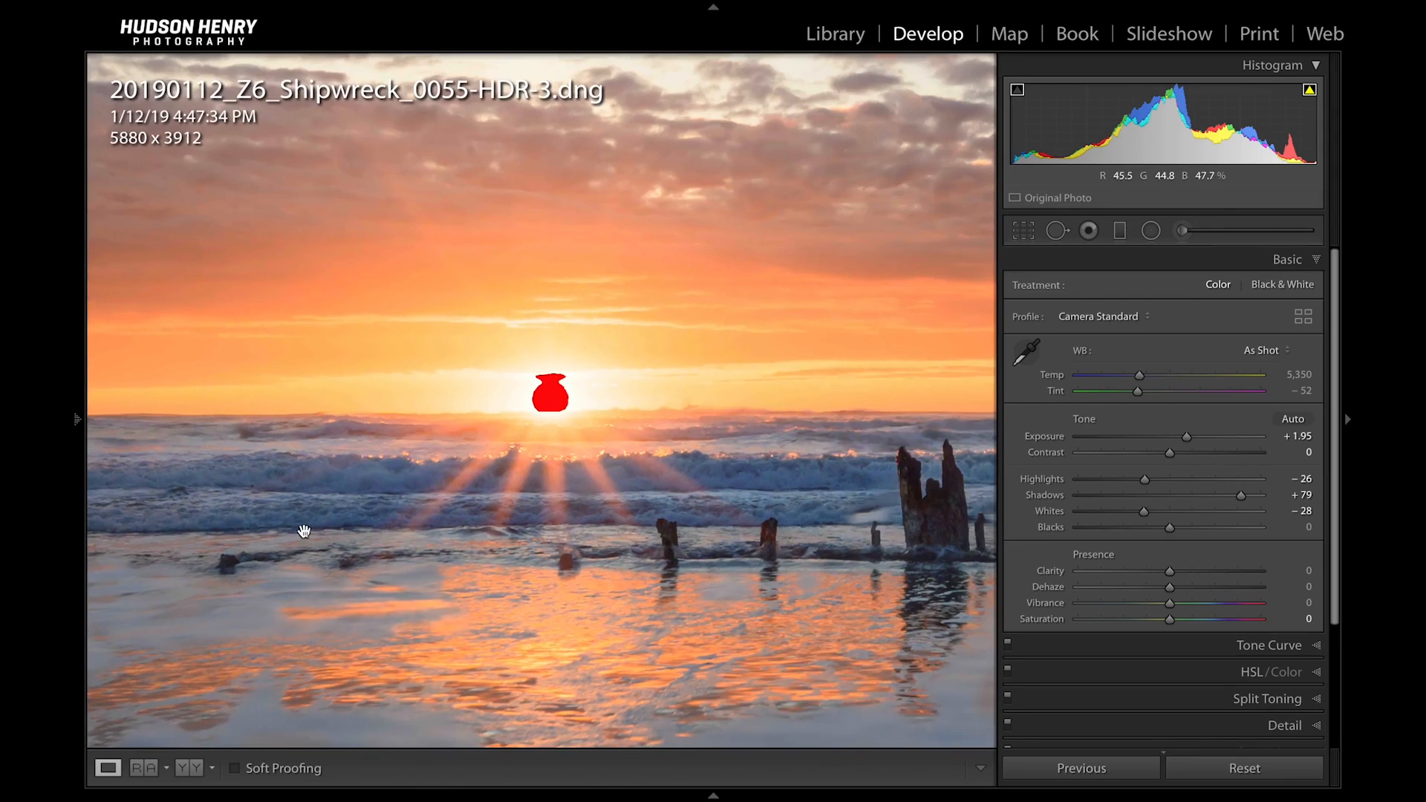
drag(732, 557, 388, 557)
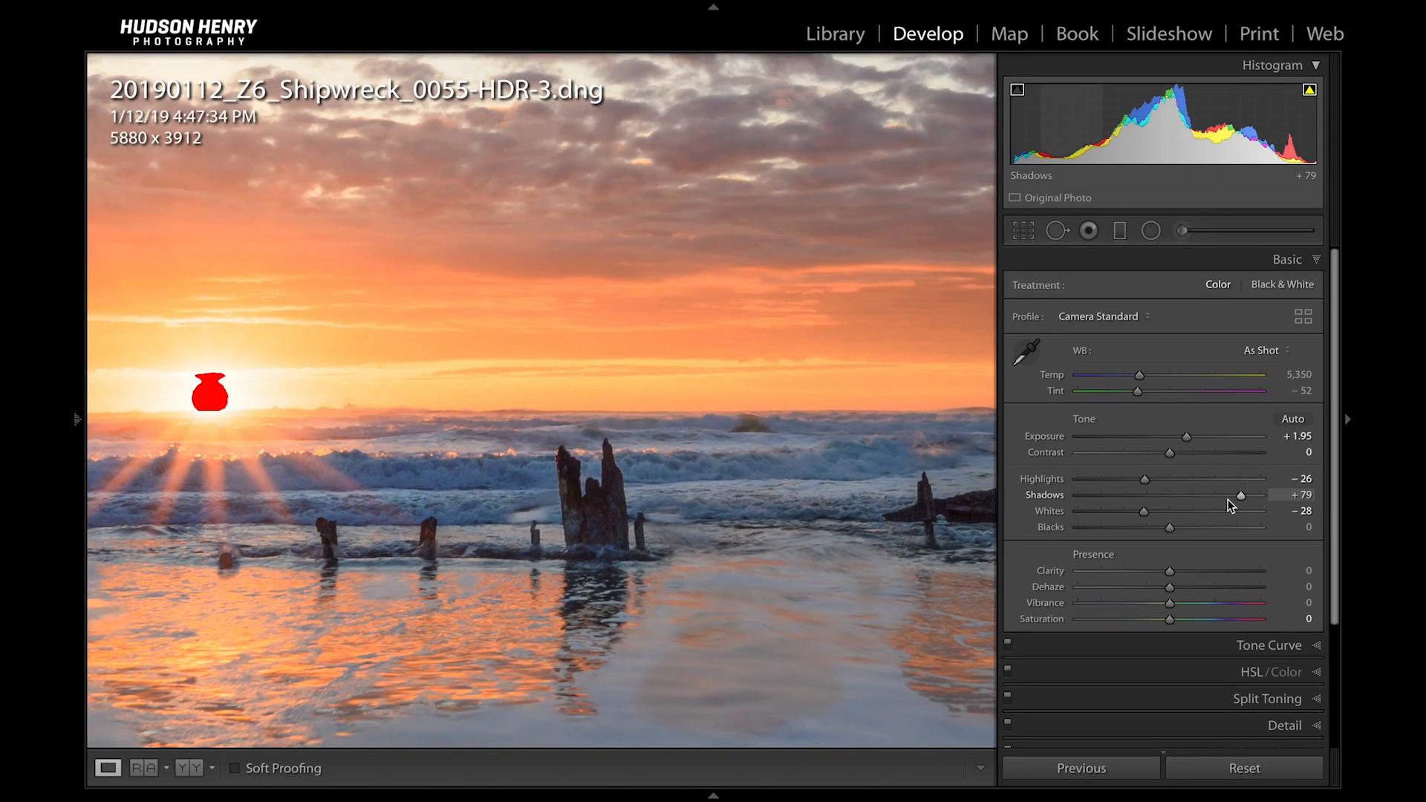
drag(1242, 500, 1246, 501)
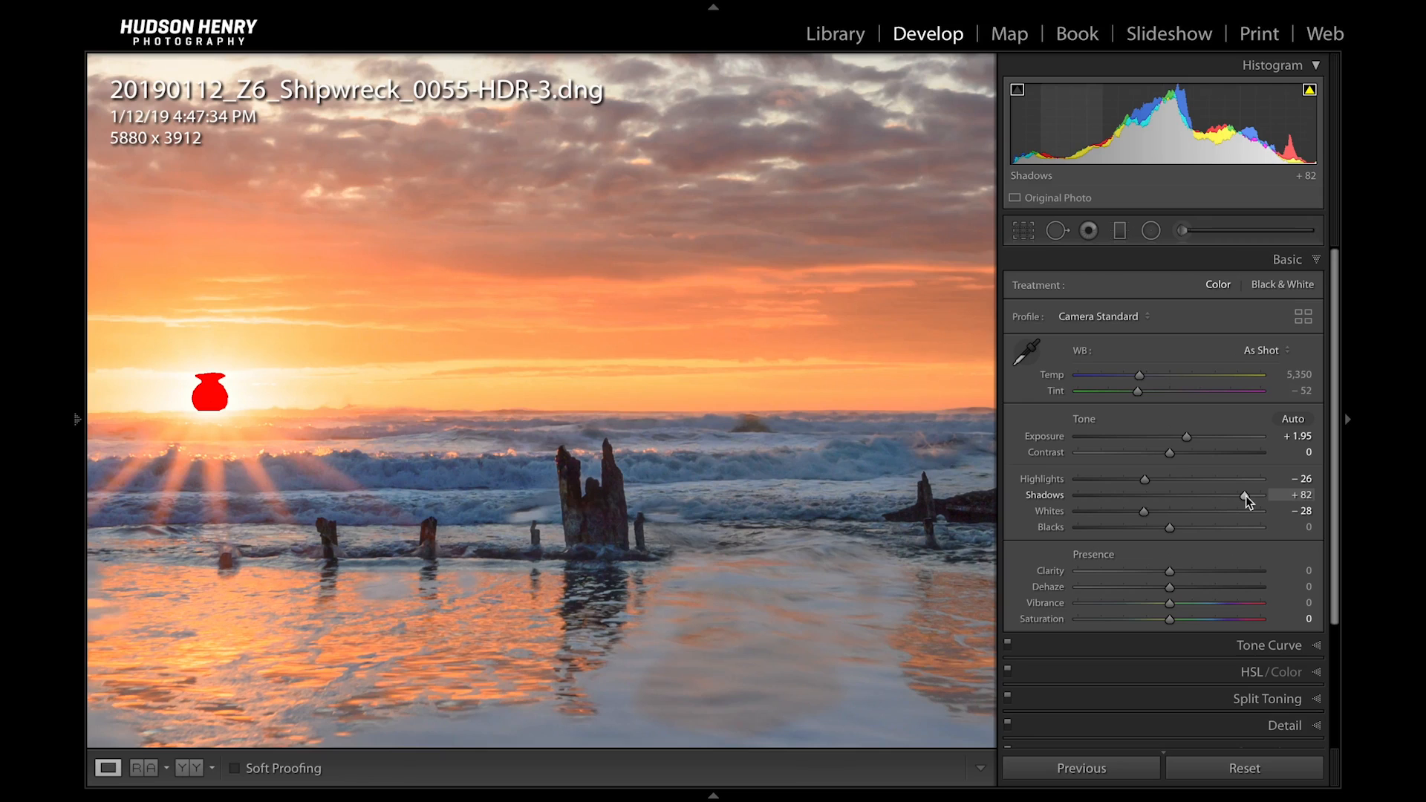
- Set the whole HDR photo's Shadows to +92, Highlights to -69 and Whites to -46
key(z)
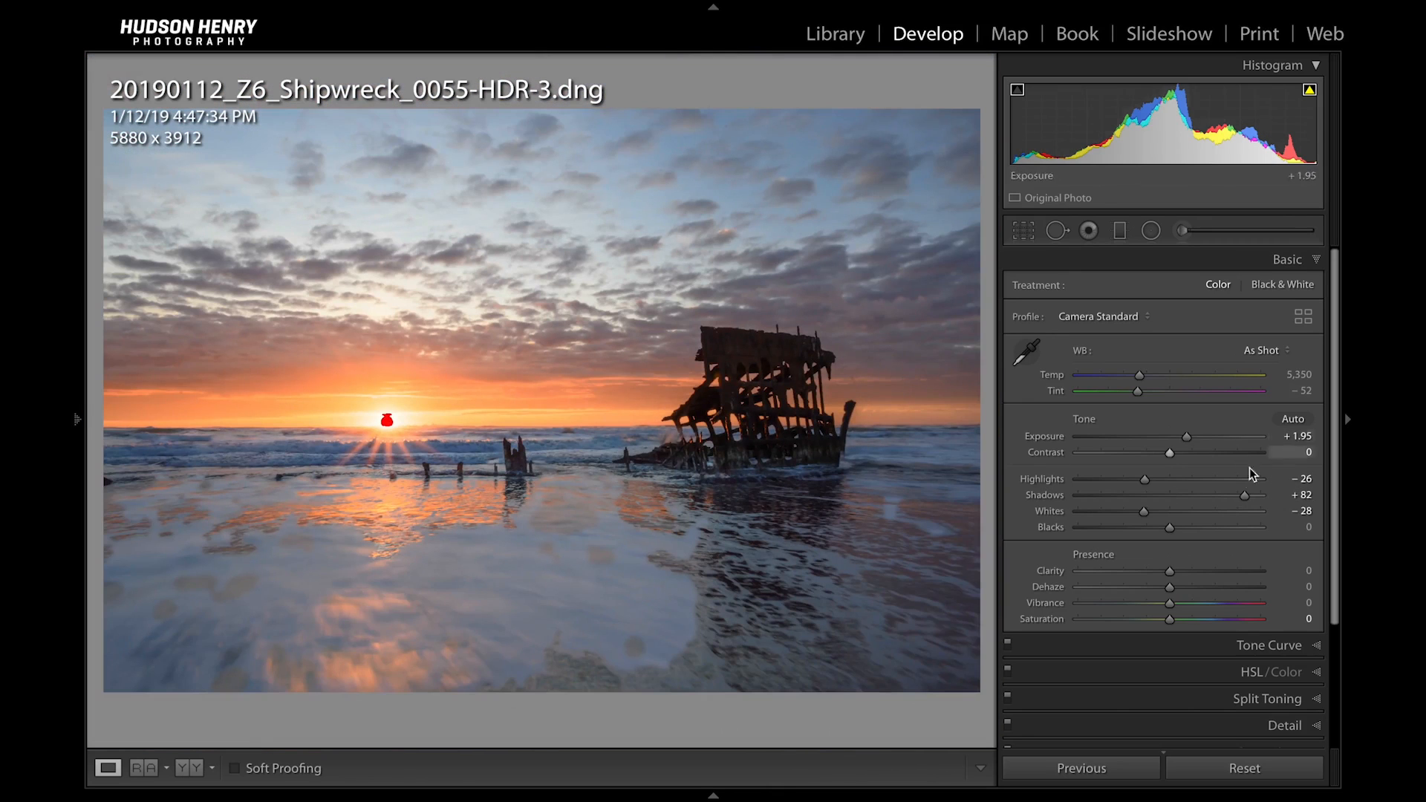
drag(1245, 501, 1254, 502)
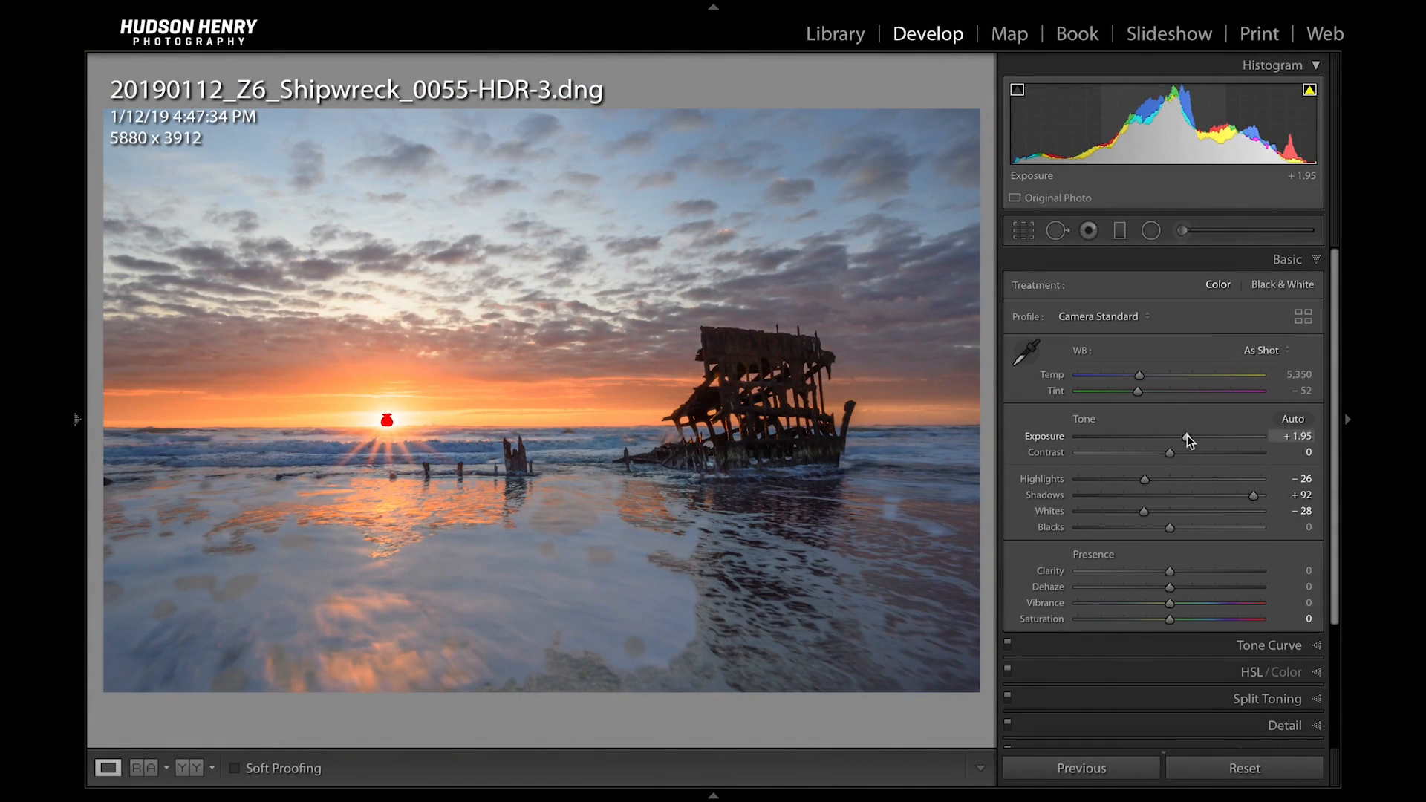
drag(1145, 479, 1107, 485)
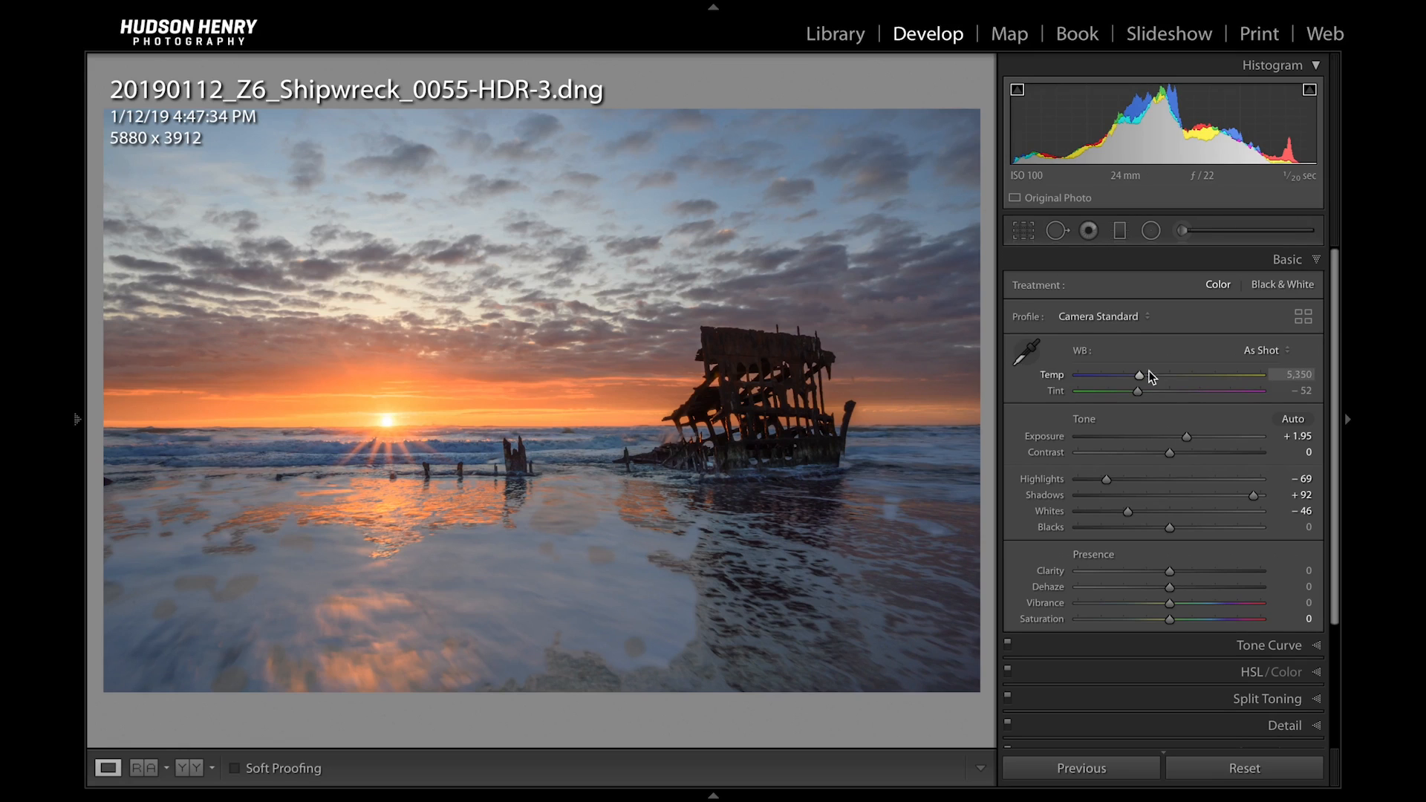
- Add a graduated filter over the sky, fading out just above the horizon, and fine-tune its position and width
click(1120, 232)
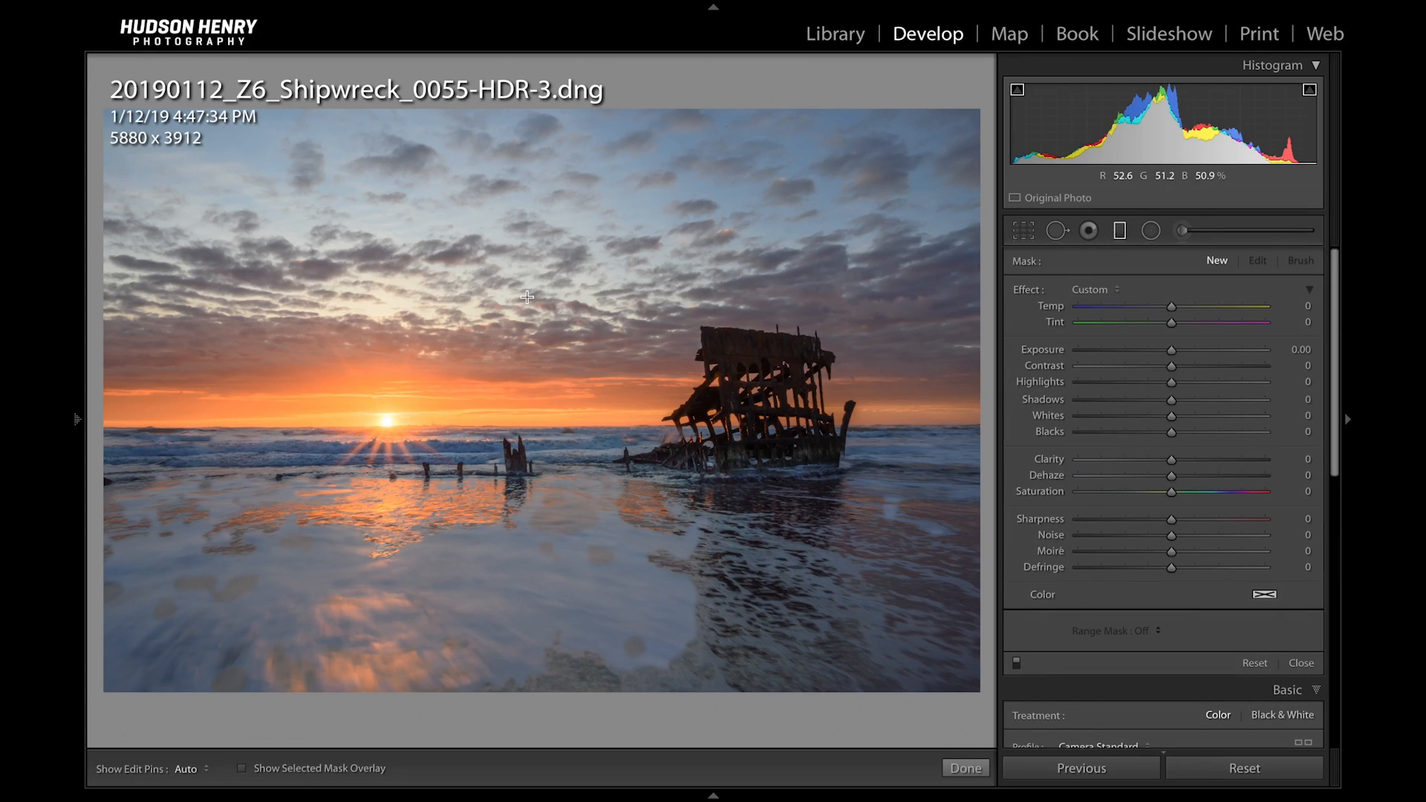
drag(503, 289, 505, 417)
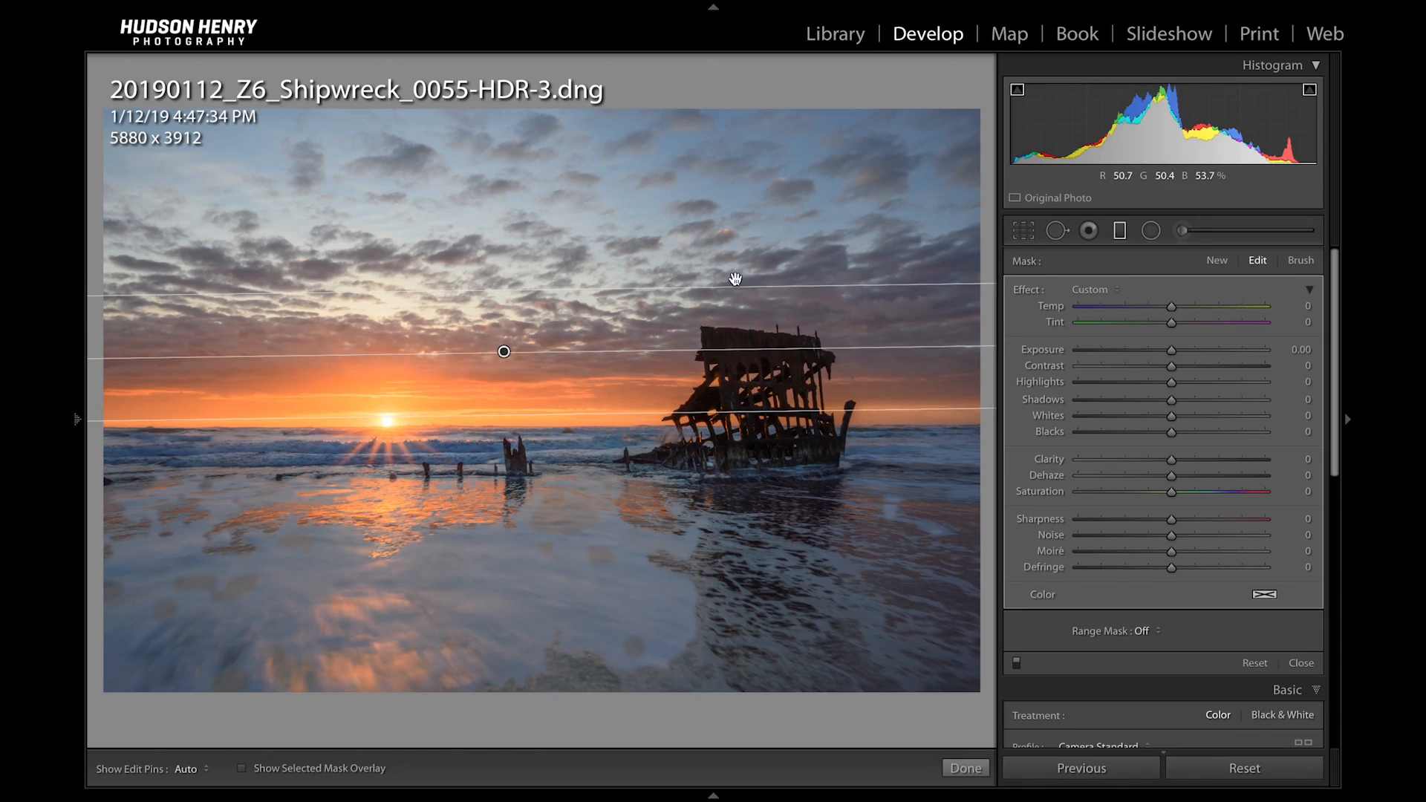
mouse_move(504, 354)
mouse_down()
mouse_move(498, 376)
mouse_move(497, 349)
mouse_up()
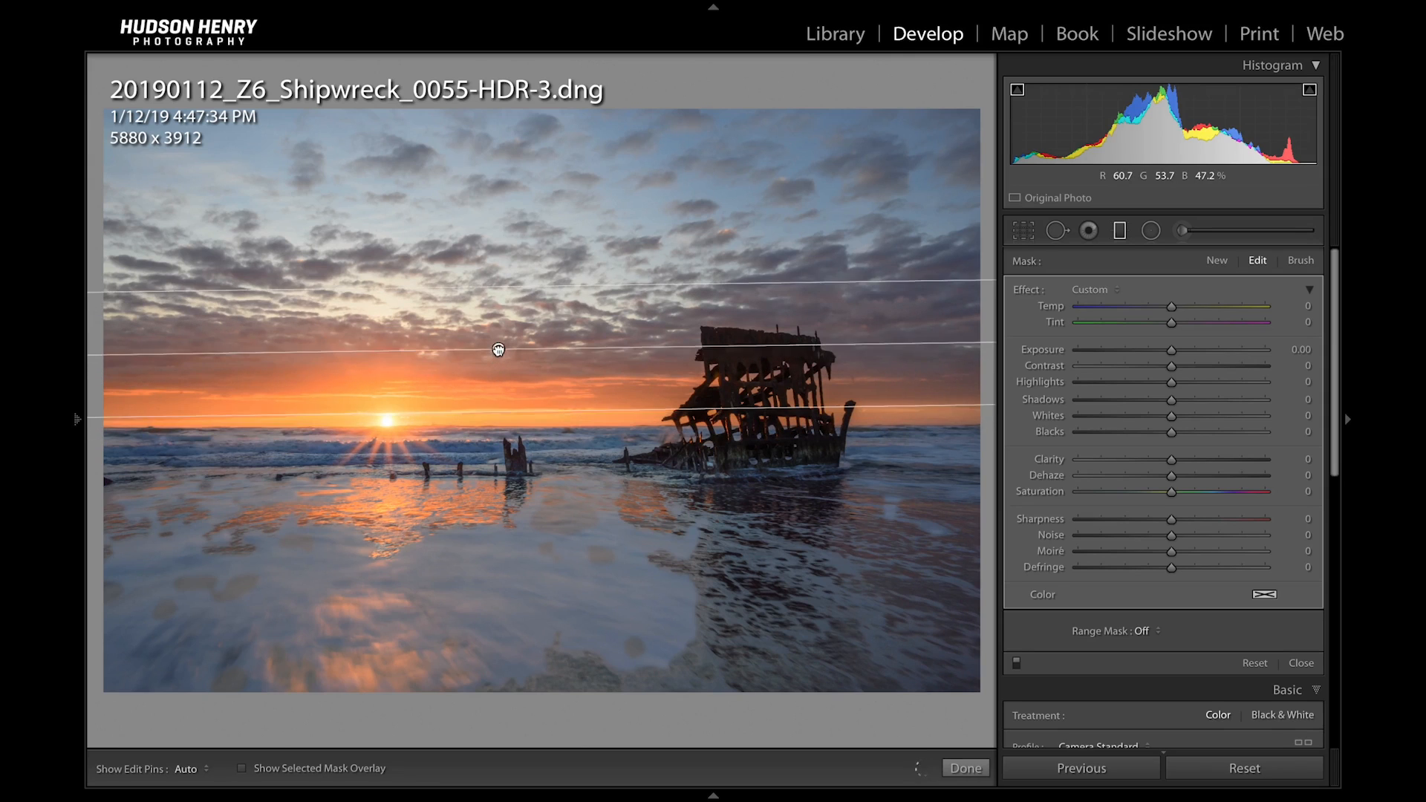
drag(505, 416, 500, 396)
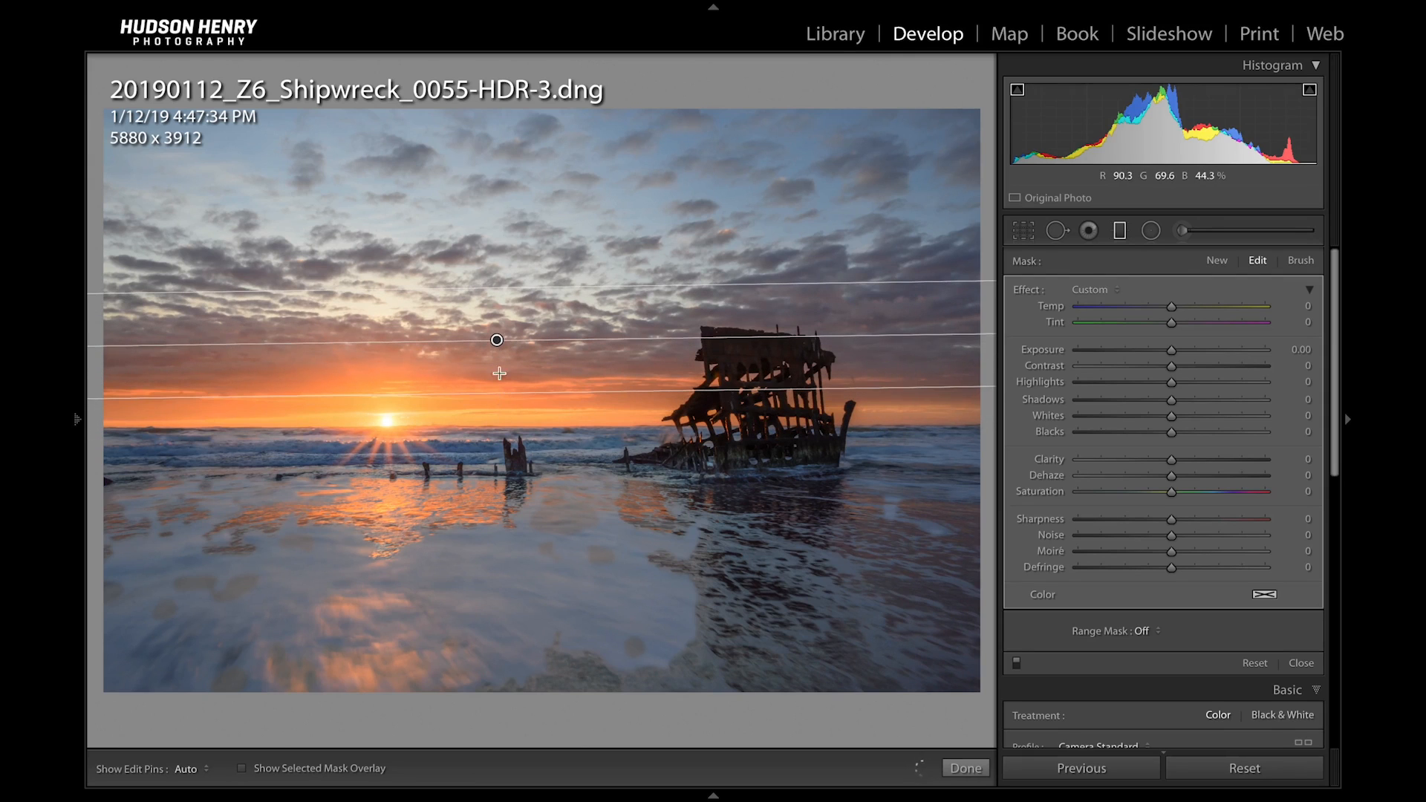
drag(499, 341, 498, 355)
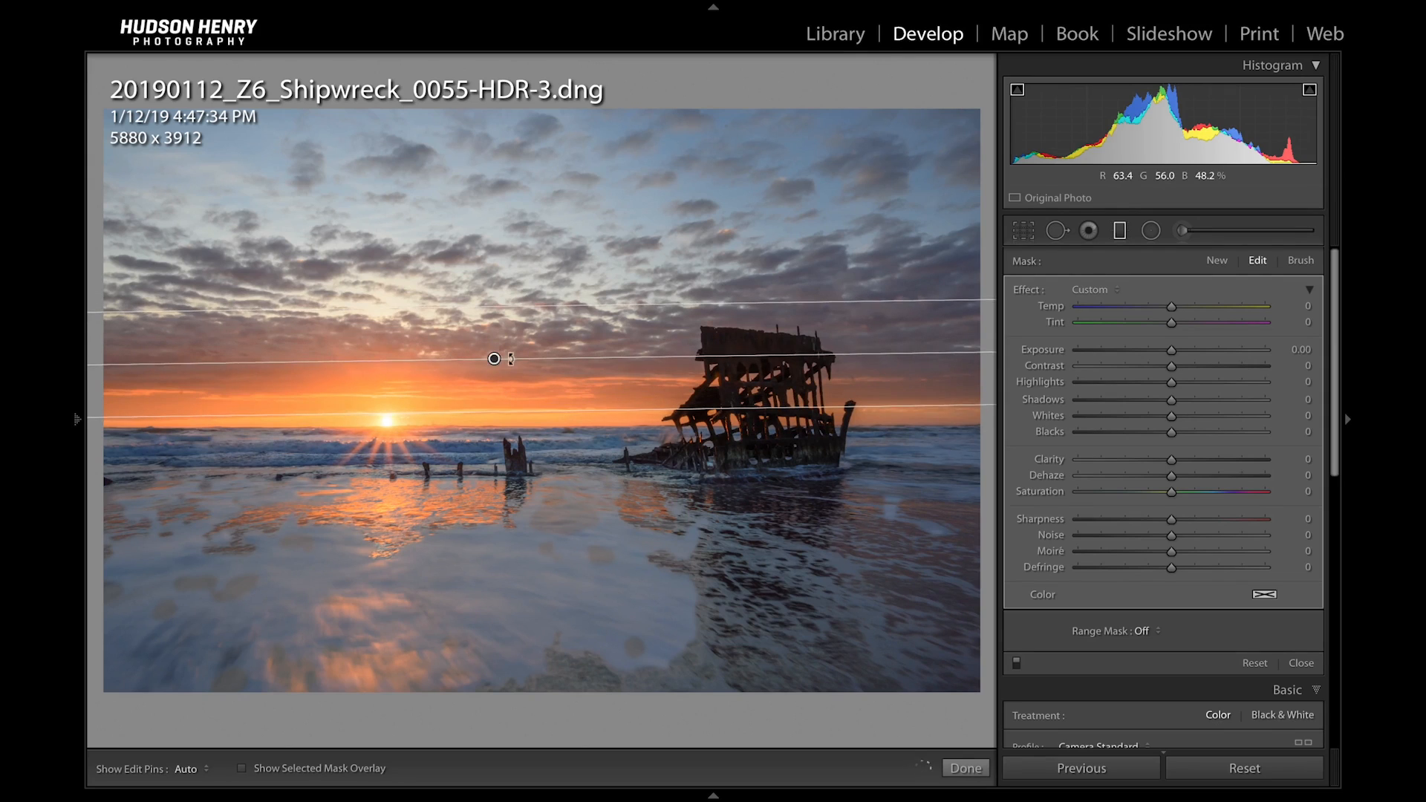
- Give the sky gradient a Luminance range mask, and set its Exposure to -0.73, Contrast to 18 and Saturation to 16
click(1142, 630)
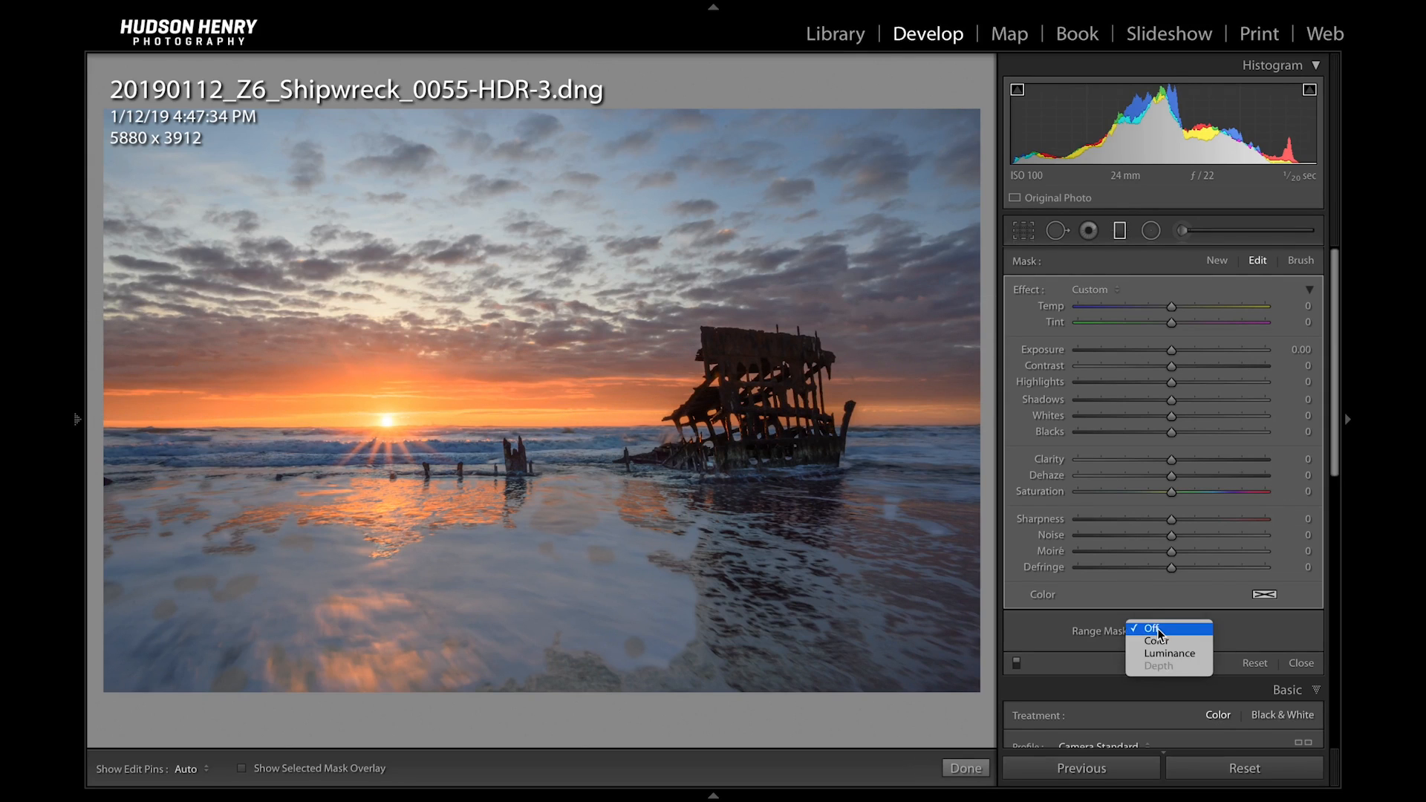
click(1164, 654)
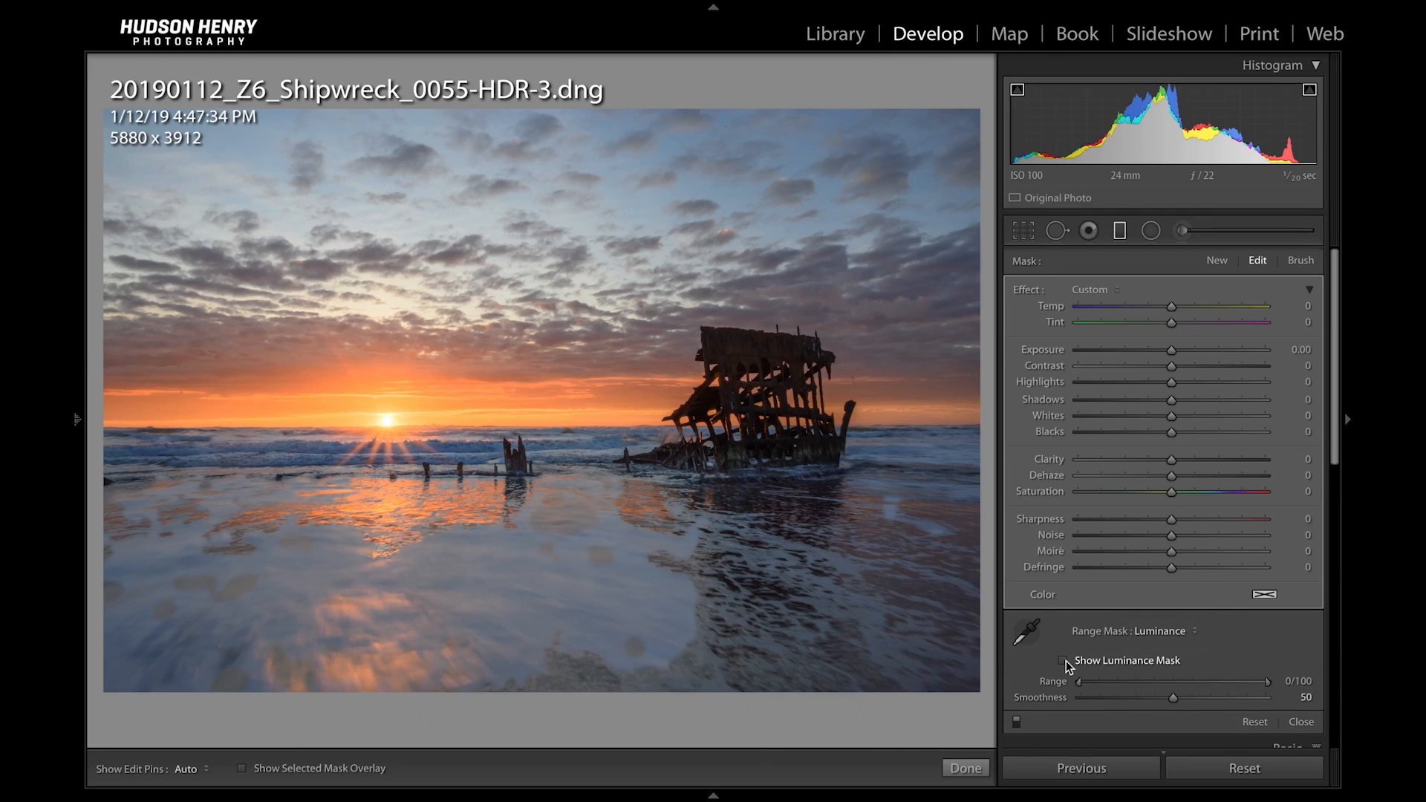
drag(1171, 350, 1156, 355)
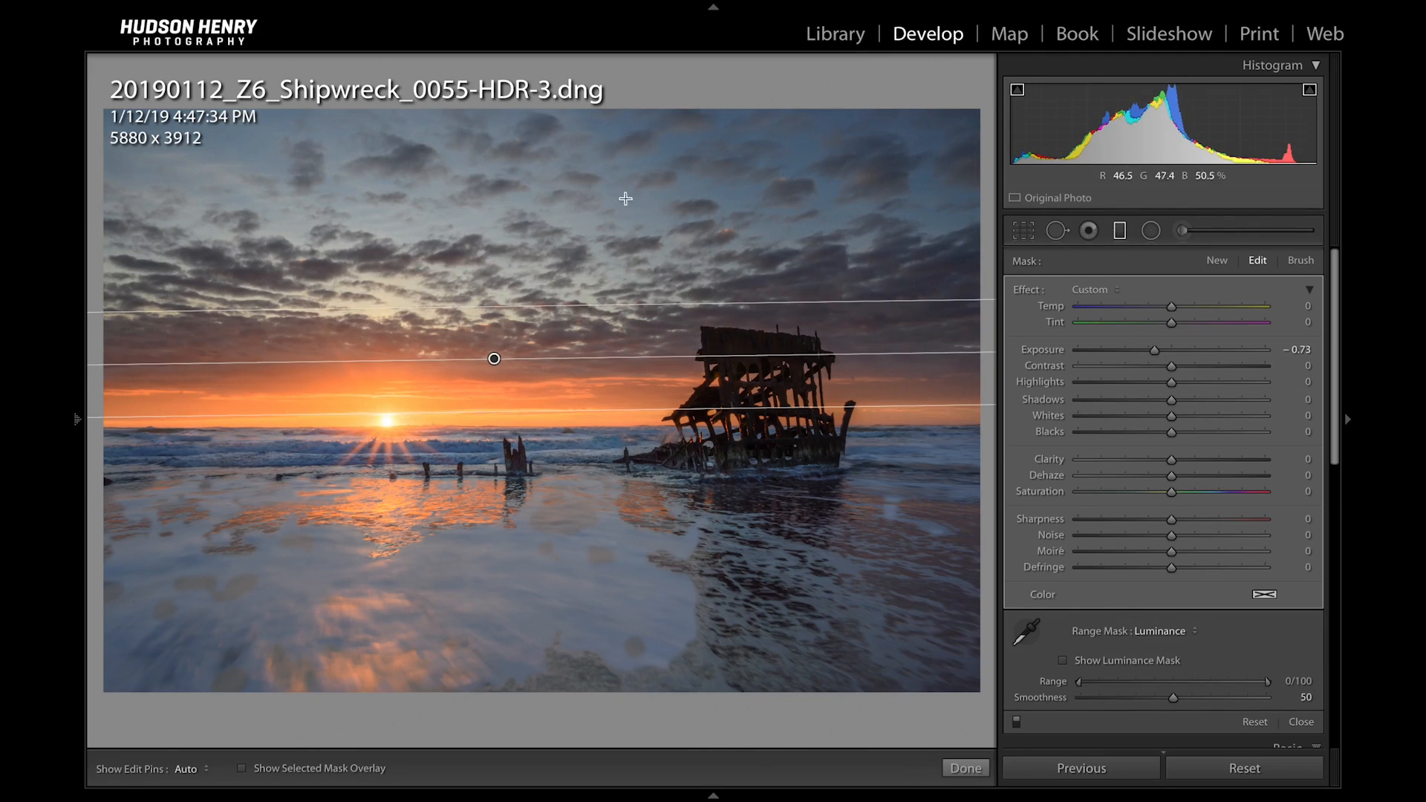
drag(1171, 368, 1192, 371)
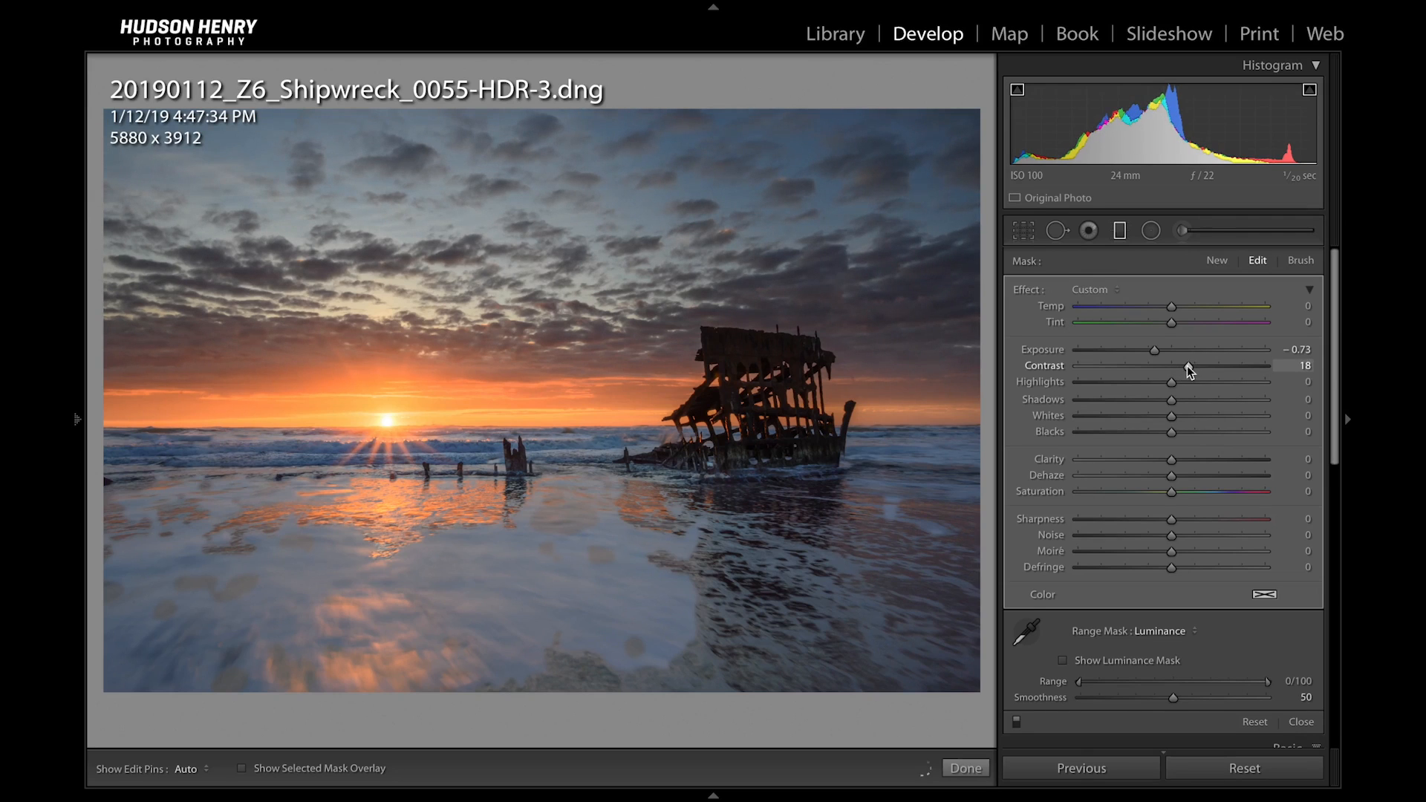
drag(1171, 493, 1184, 494)
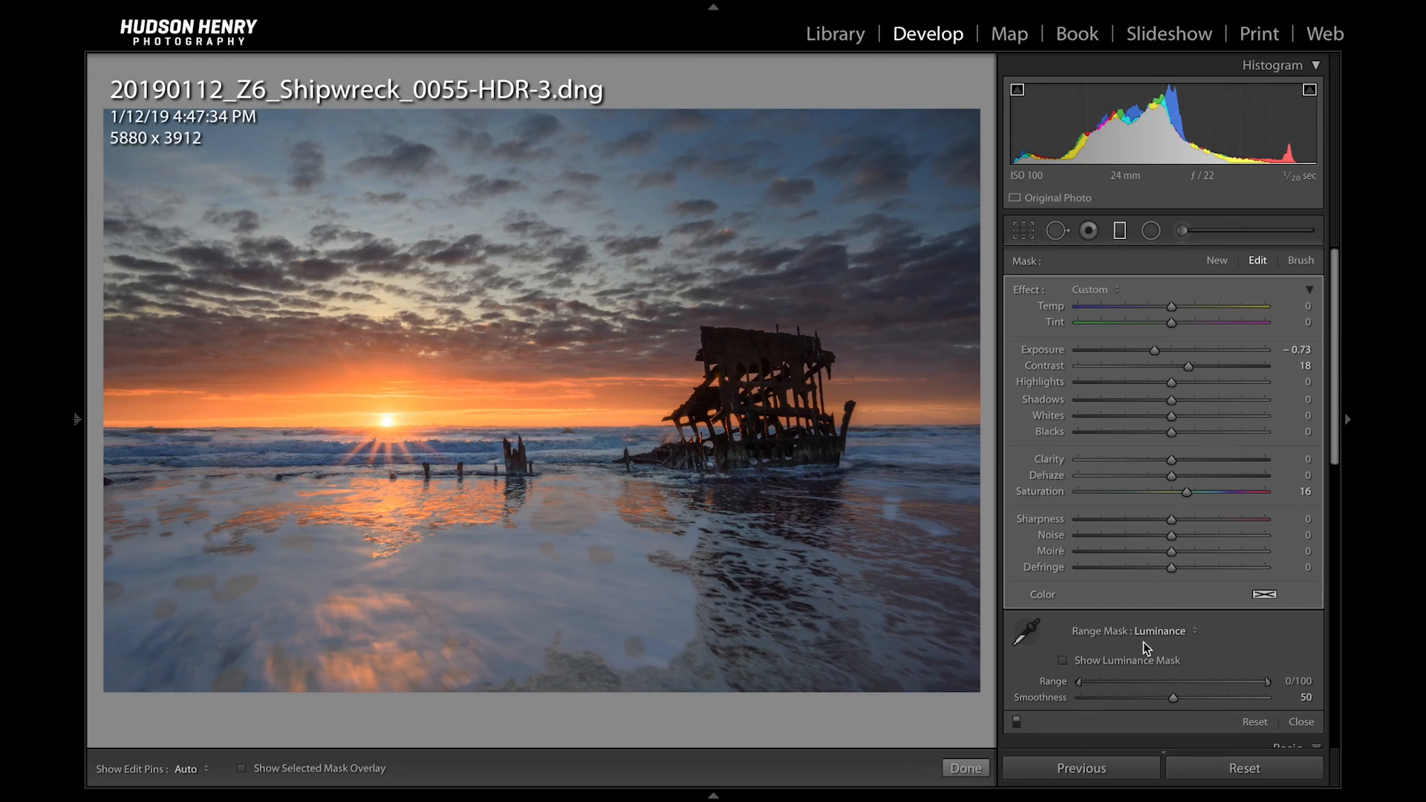
- Limit the gradient's luminance range to 49/100 using the mask preview, set its Exposure to -0.80 and Contrast to 20, and close the filter
click(1063, 660)
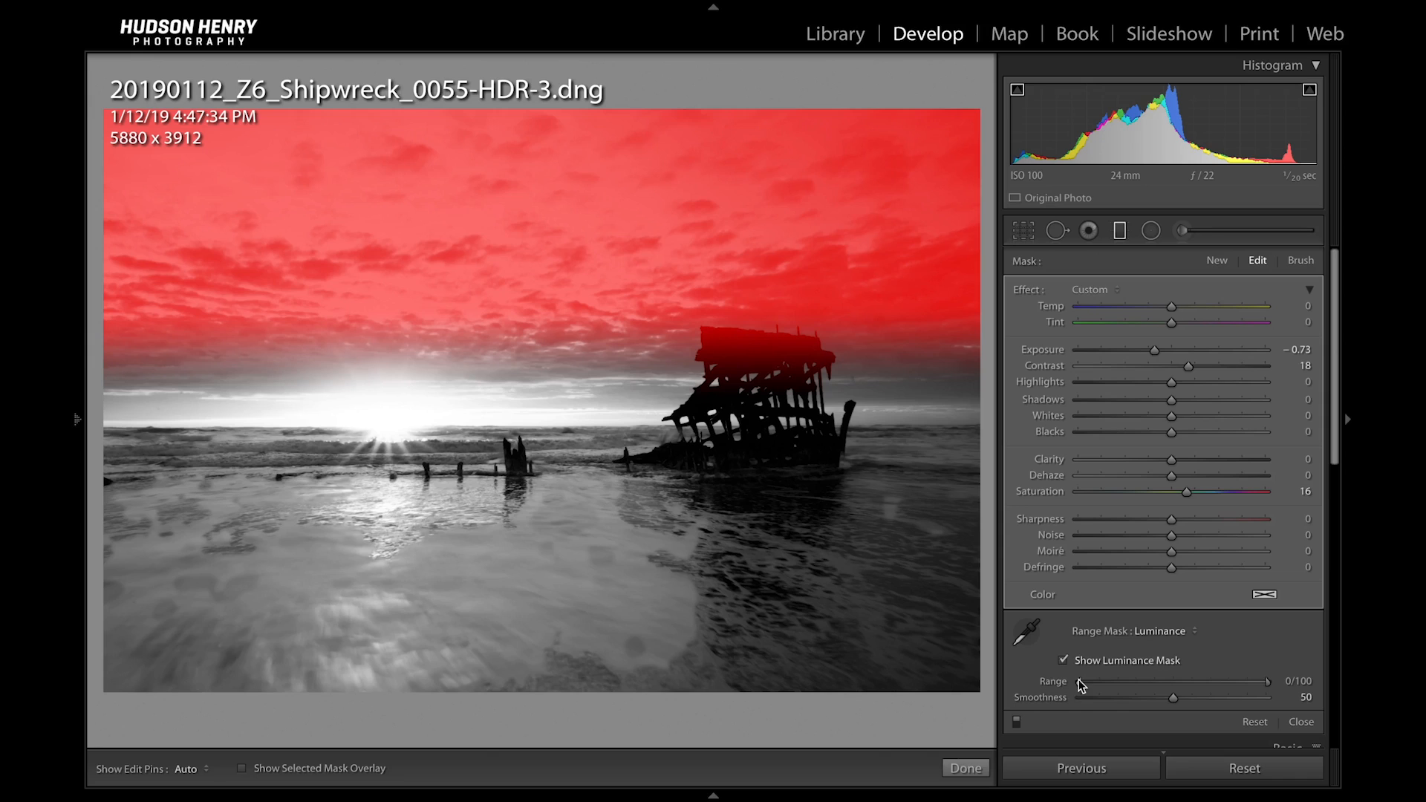
drag(1079, 682, 1084, 682)
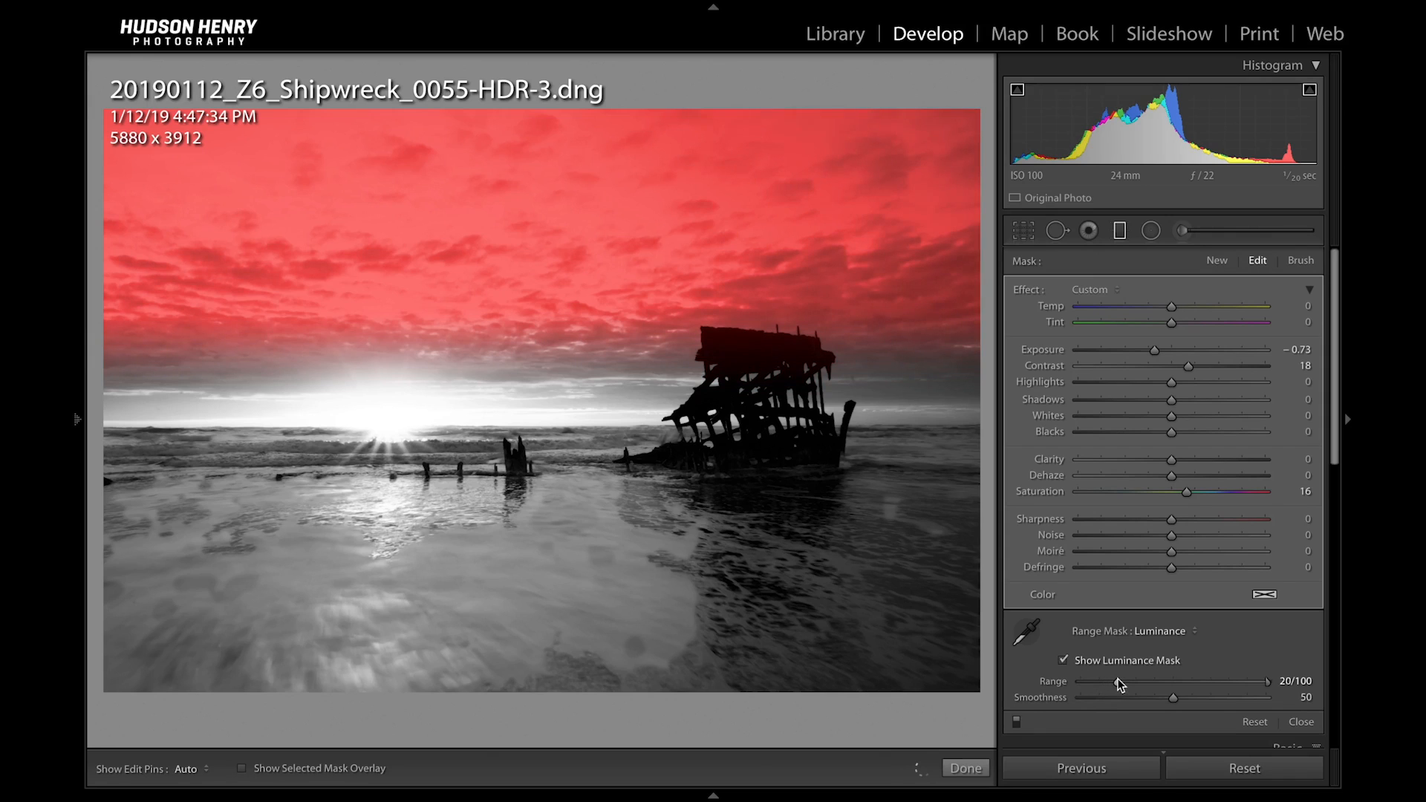
drag(1129, 684, 1132, 684)
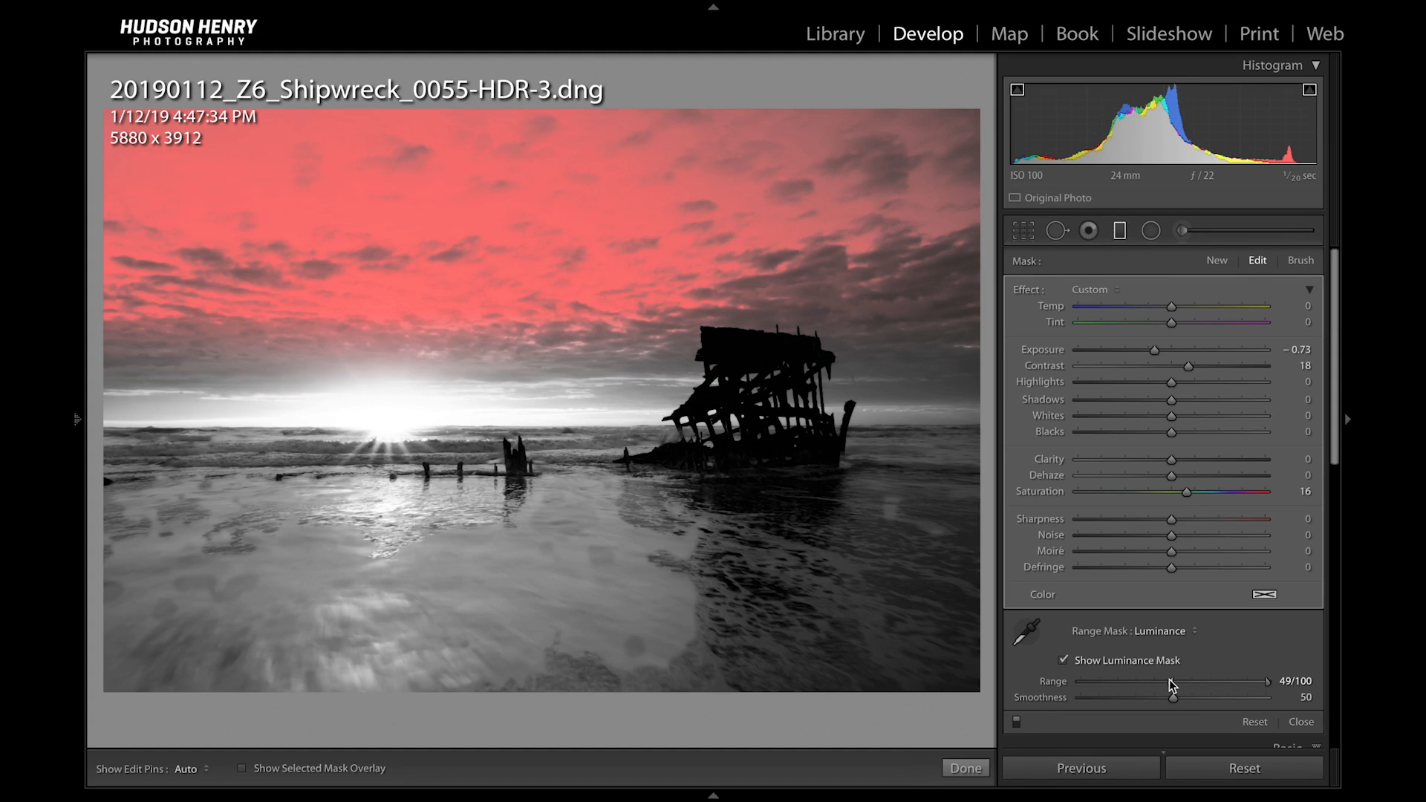
click(1066, 660)
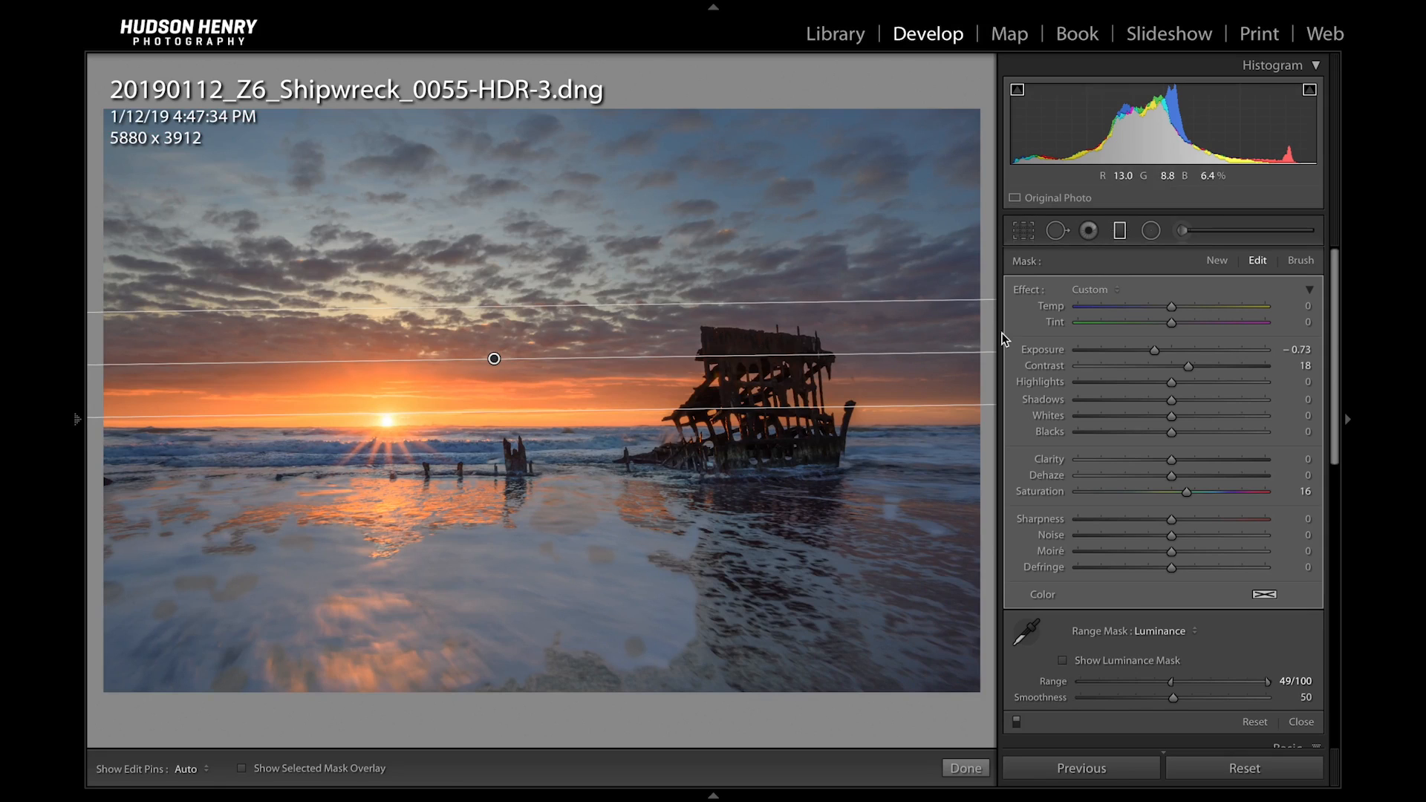
drag(1152, 350, 1149, 352)
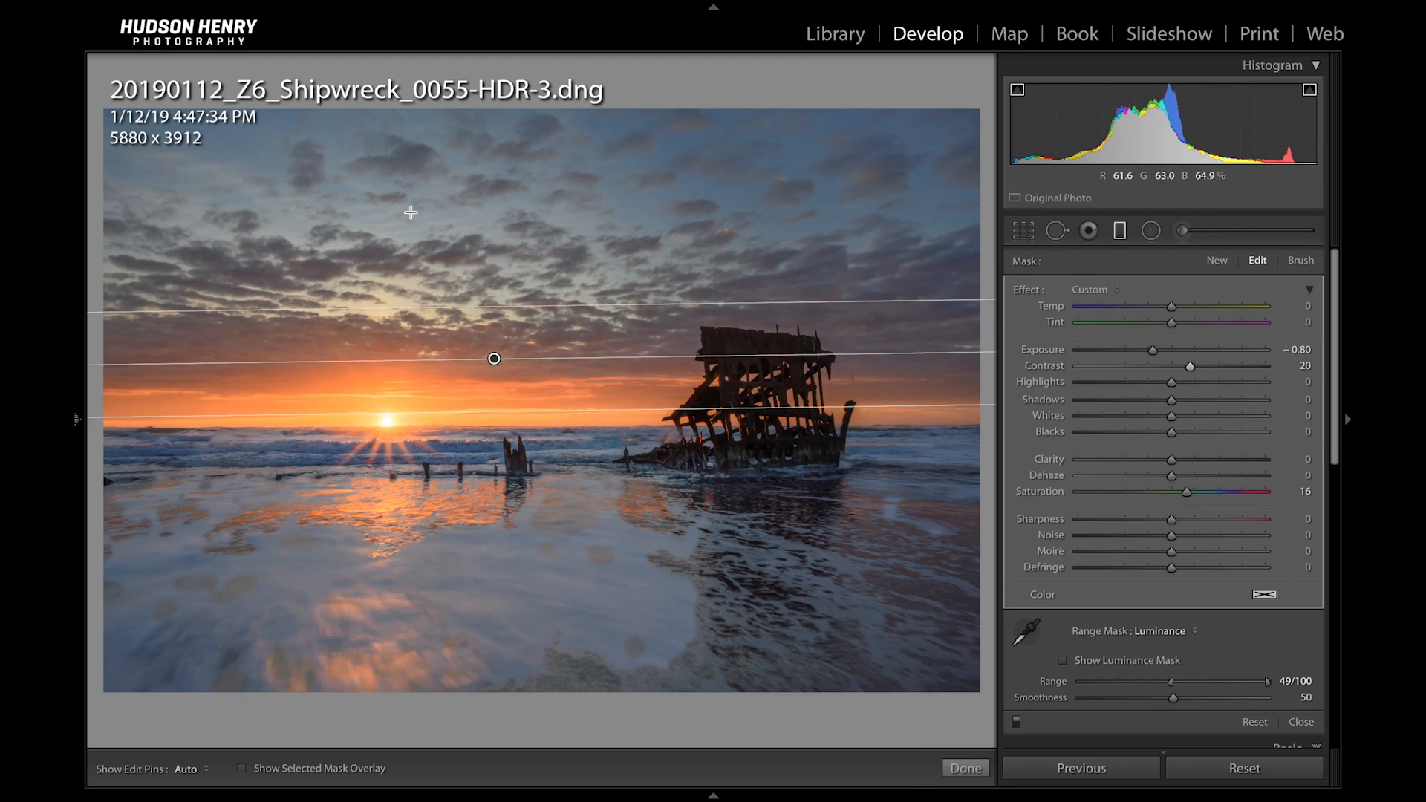
click(1120, 232)
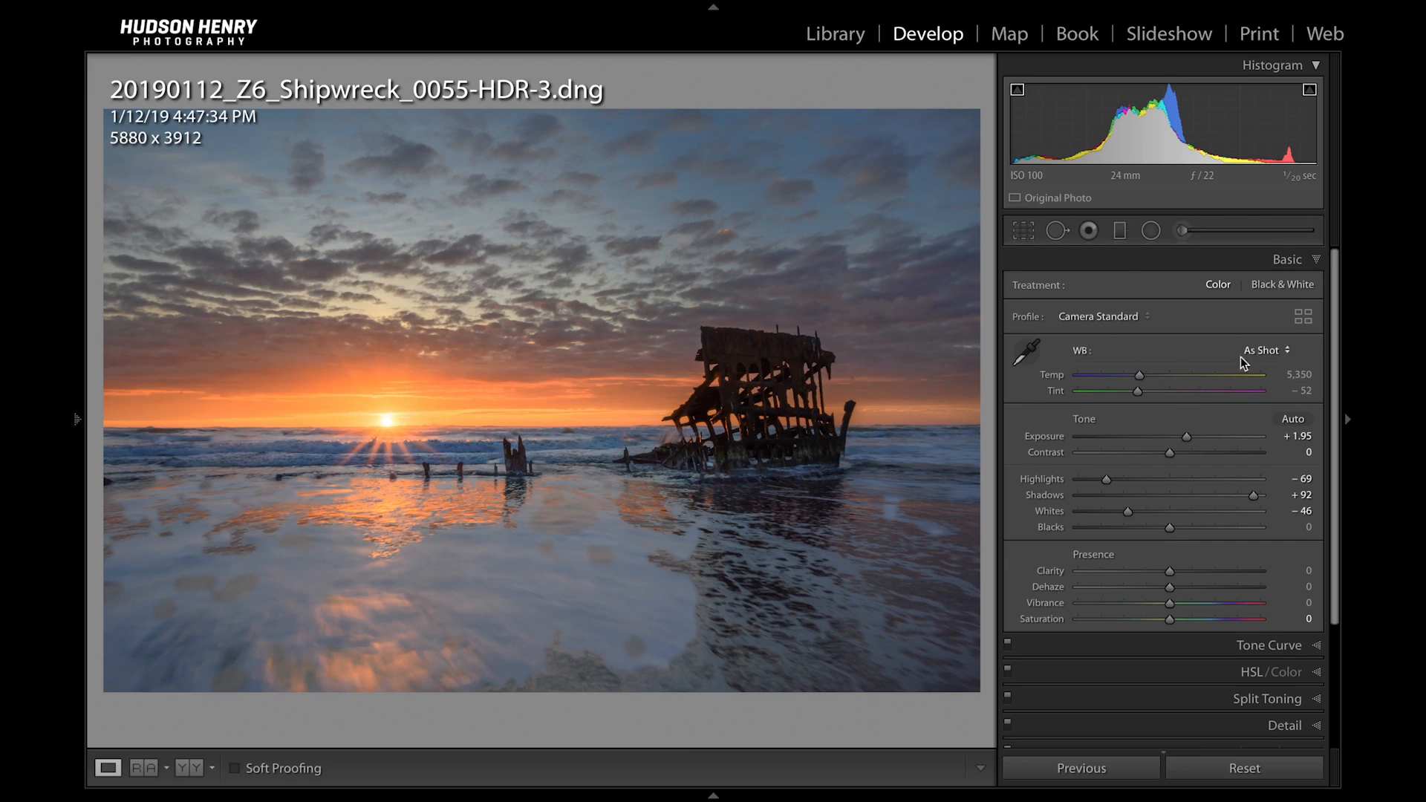
- Set the whole photo's Contrast to -12 and check the shipwreck's detail up close
scroll(1176, 408, down, 2)
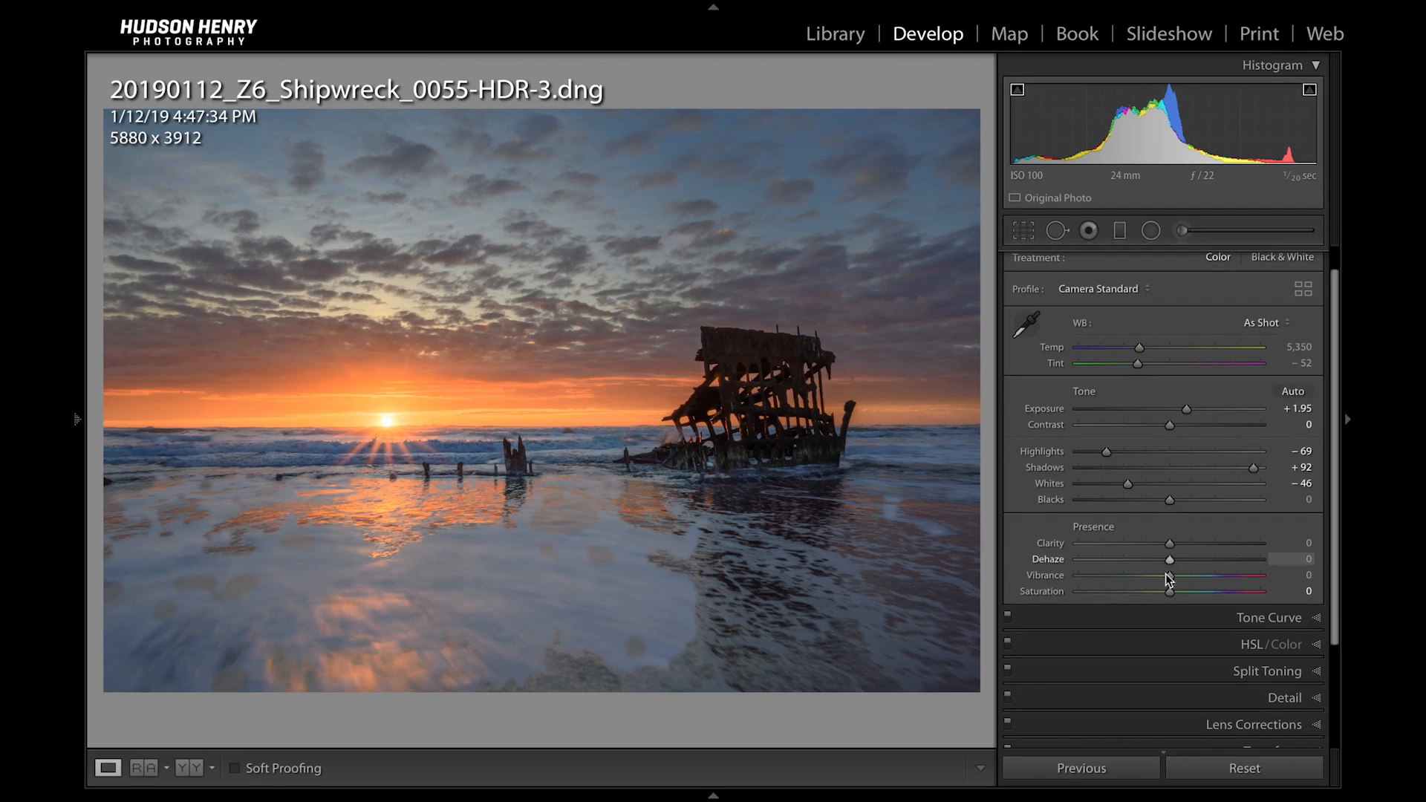
drag(1171, 430, 1160, 430)
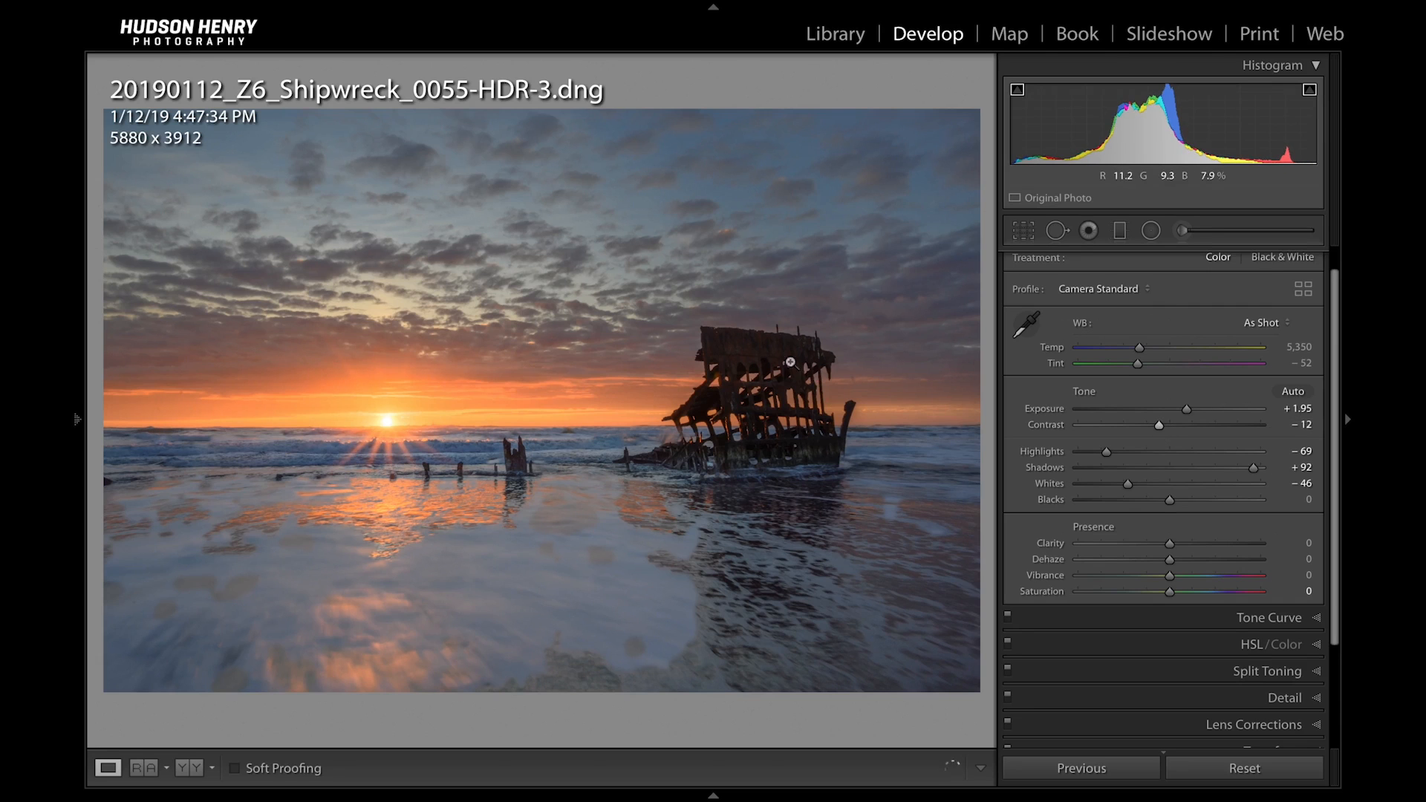
click(787, 362)
drag(711, 399, 717, 368)
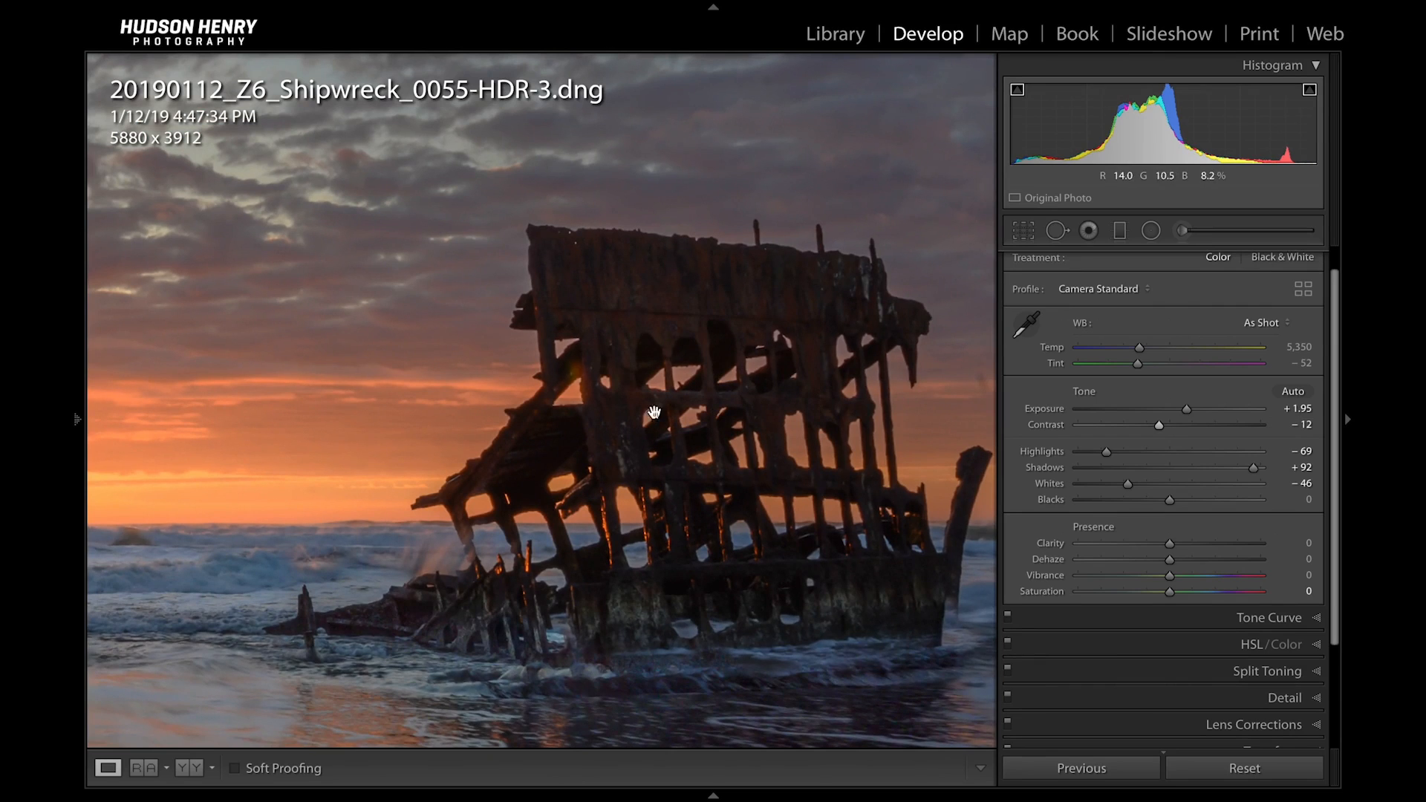
click(684, 357)
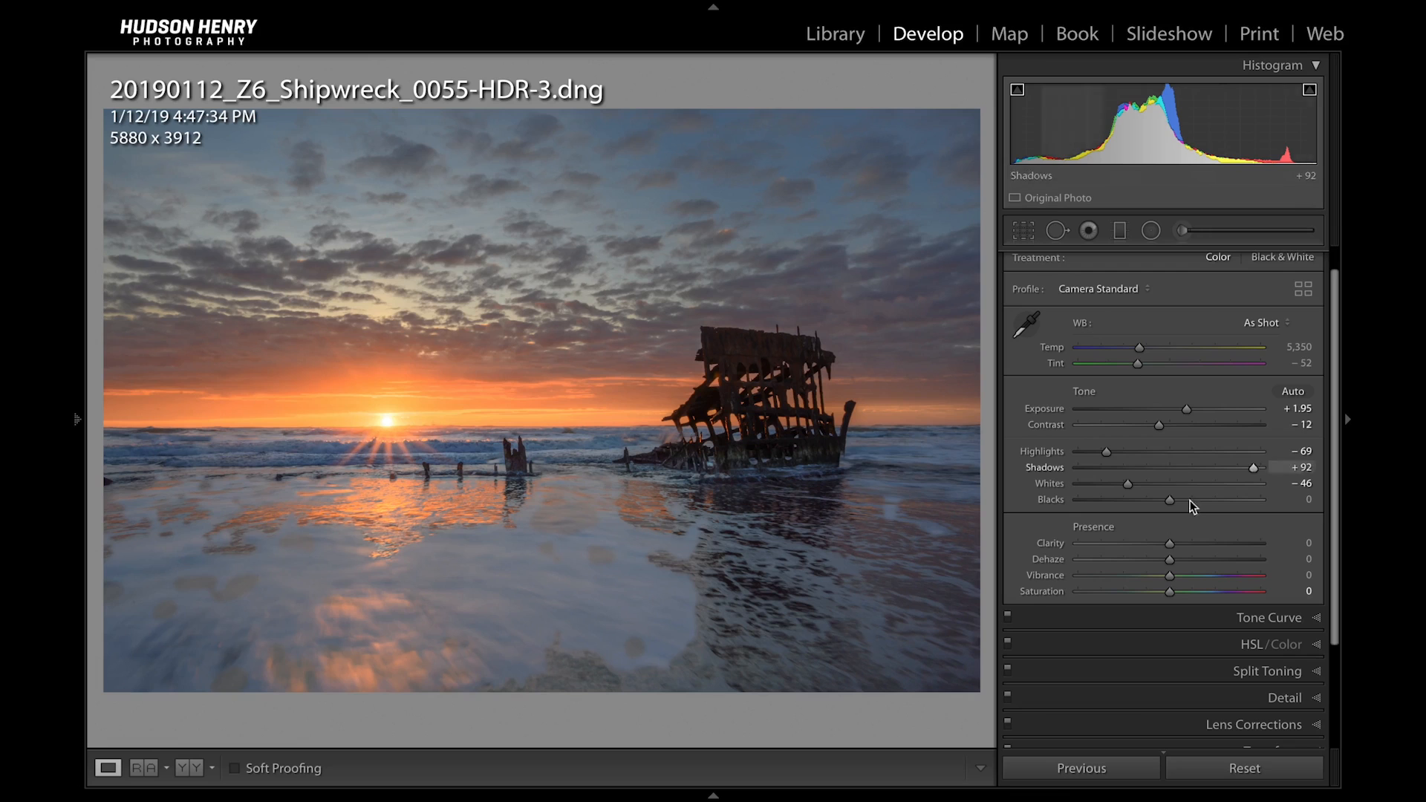
- Use the HSL targeted adjustments on the blue sky to set Blue Luminance to -9 and Blue Saturation to +14
click(1248, 646)
scroll(1213, 468, down, 2)
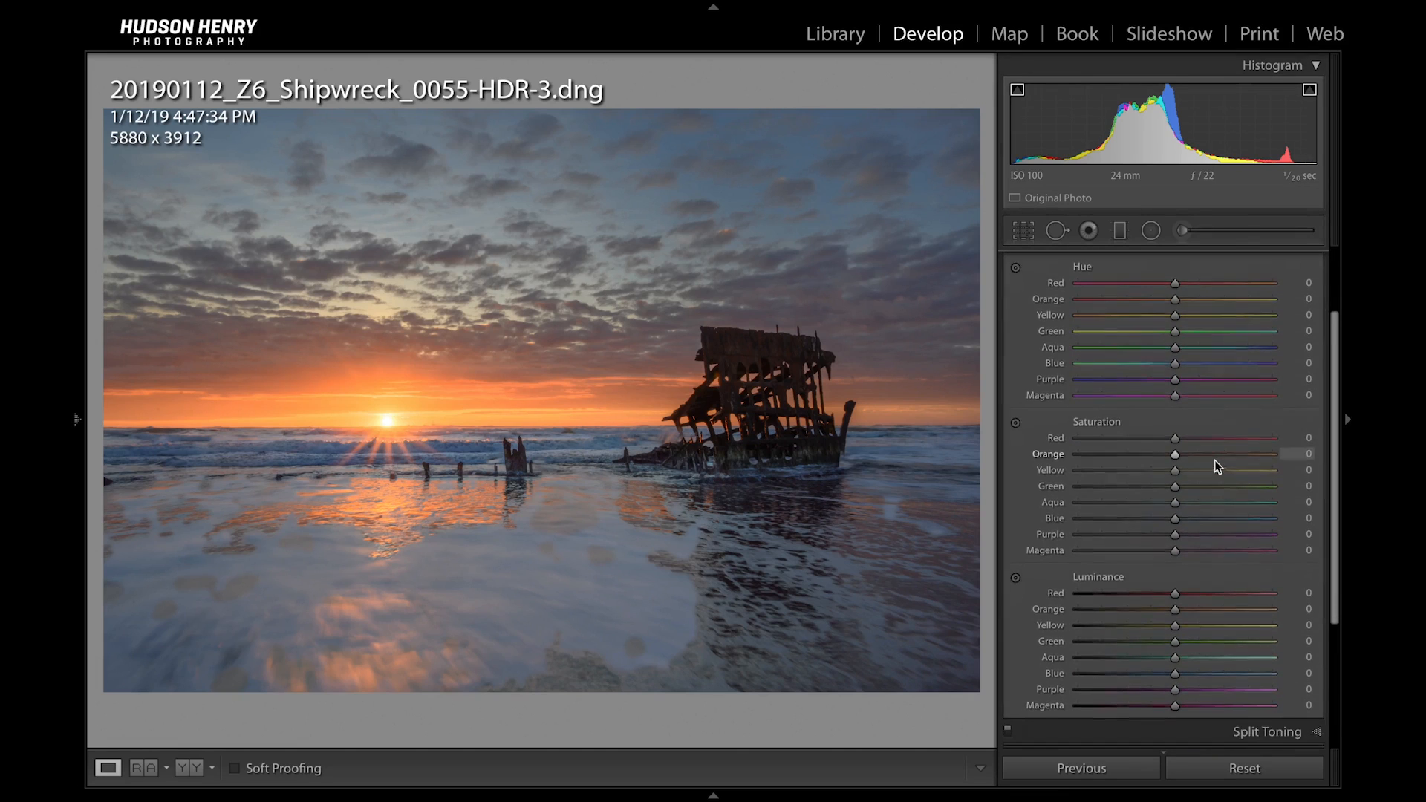
click(1015, 555)
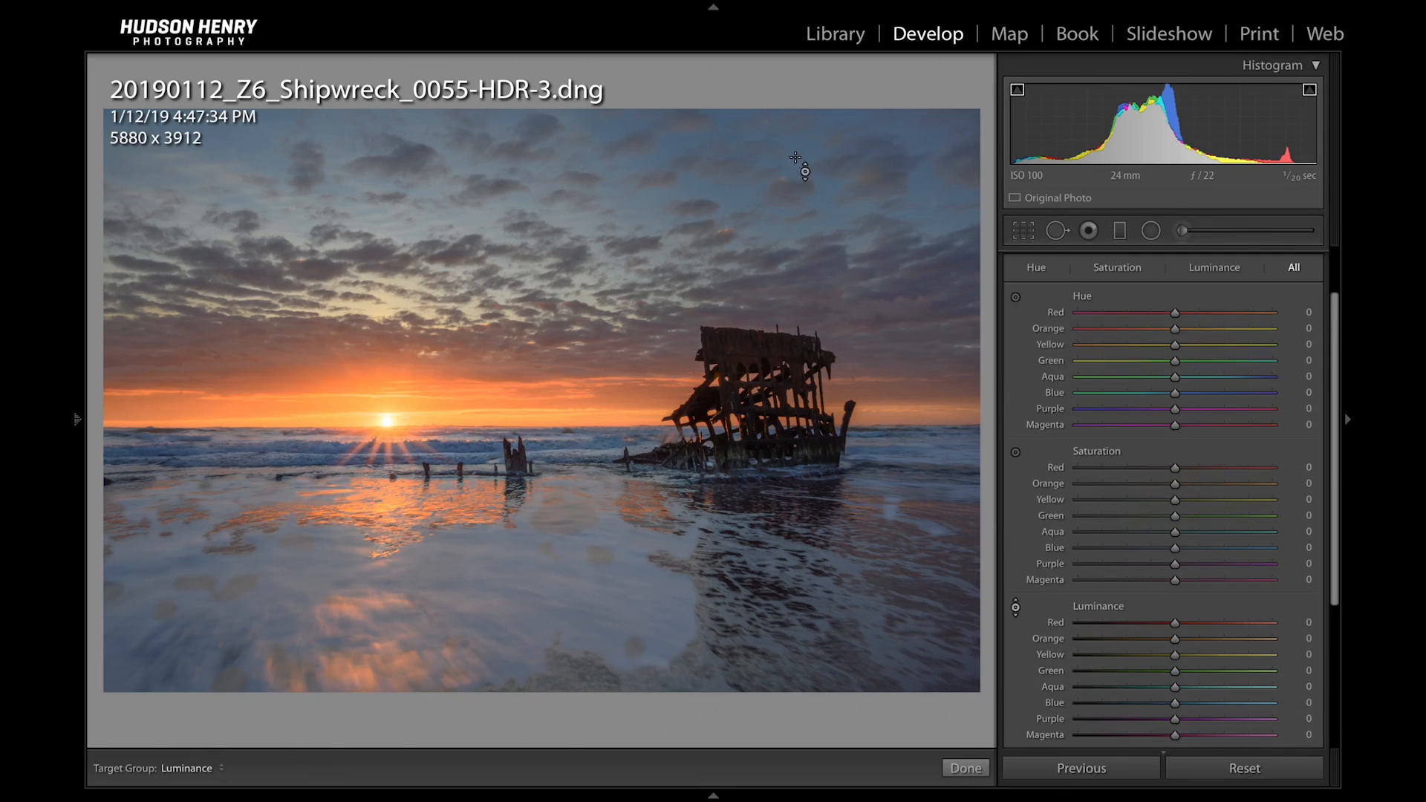
mouse_move(805, 160)
mouse_down()
mouse_move(805, 182)
mouse_move(805, 165)
mouse_up()
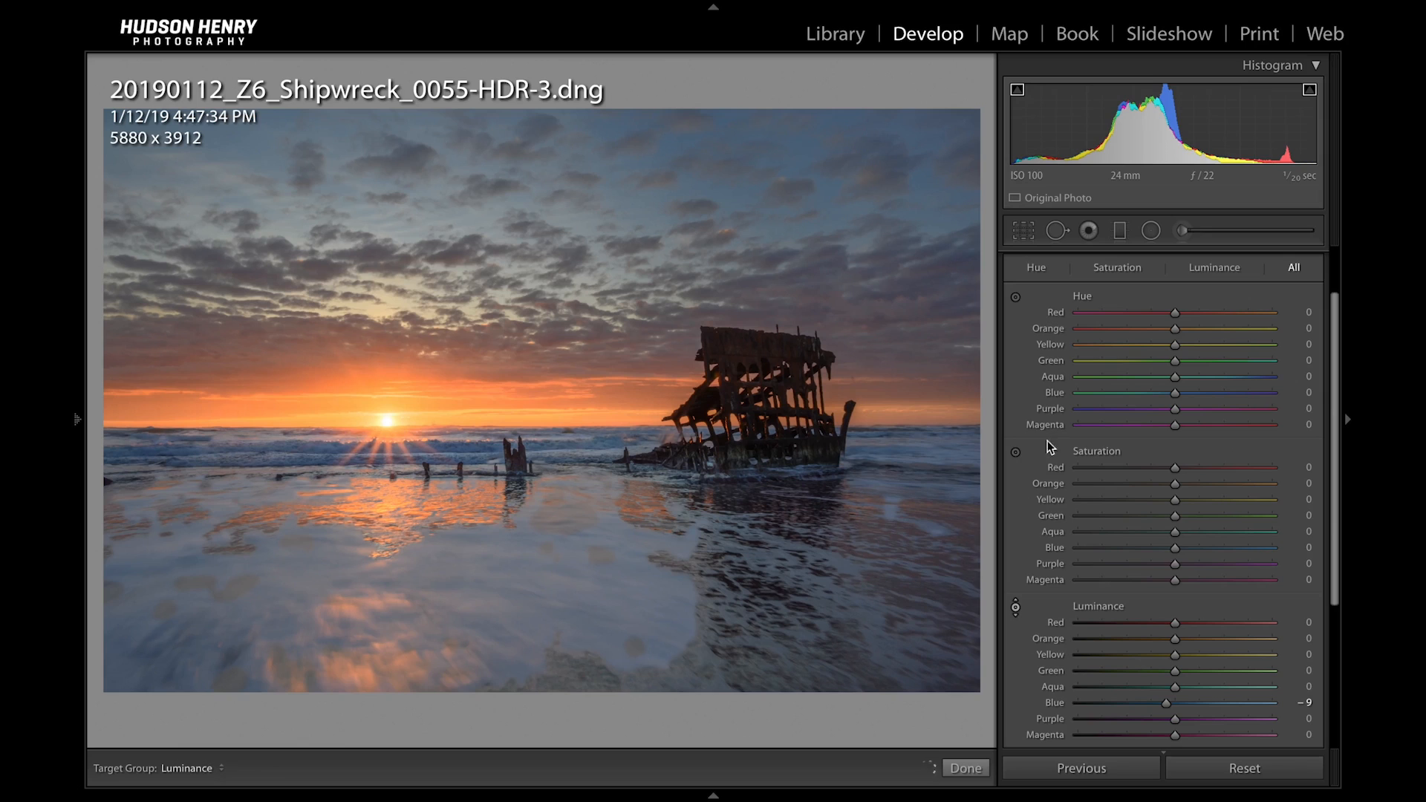
click(1015, 451)
drag(795, 159, 795, 131)
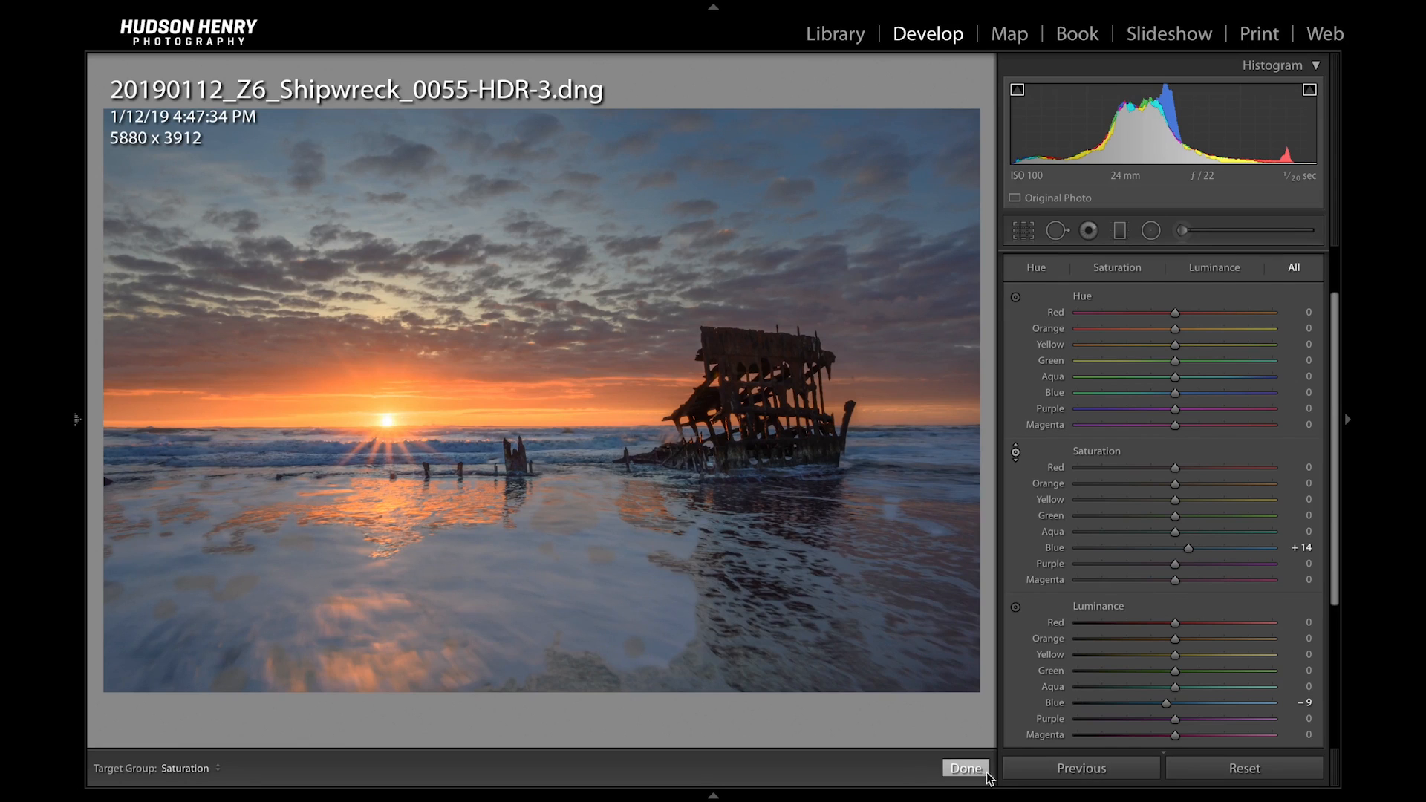
click(965, 769)
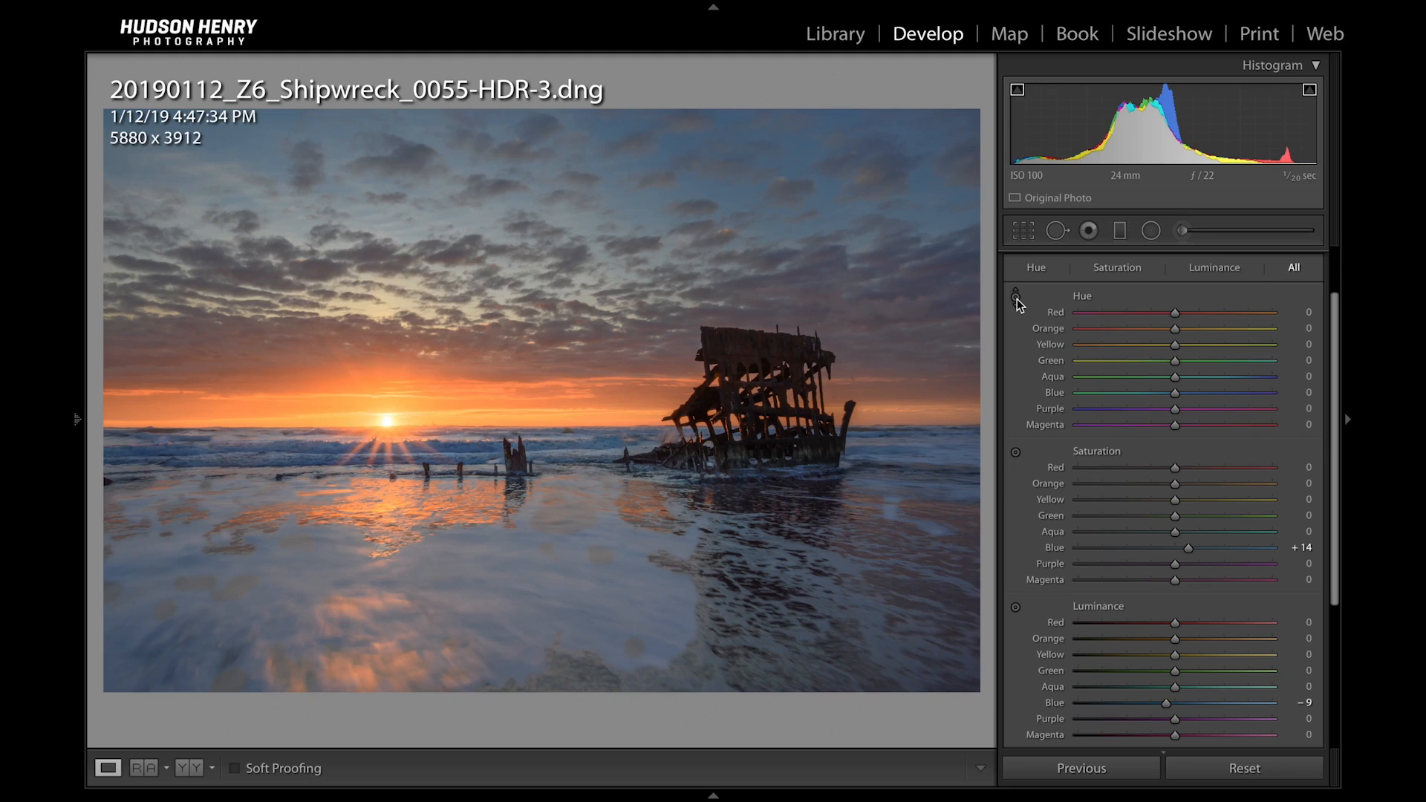
click(1016, 454)
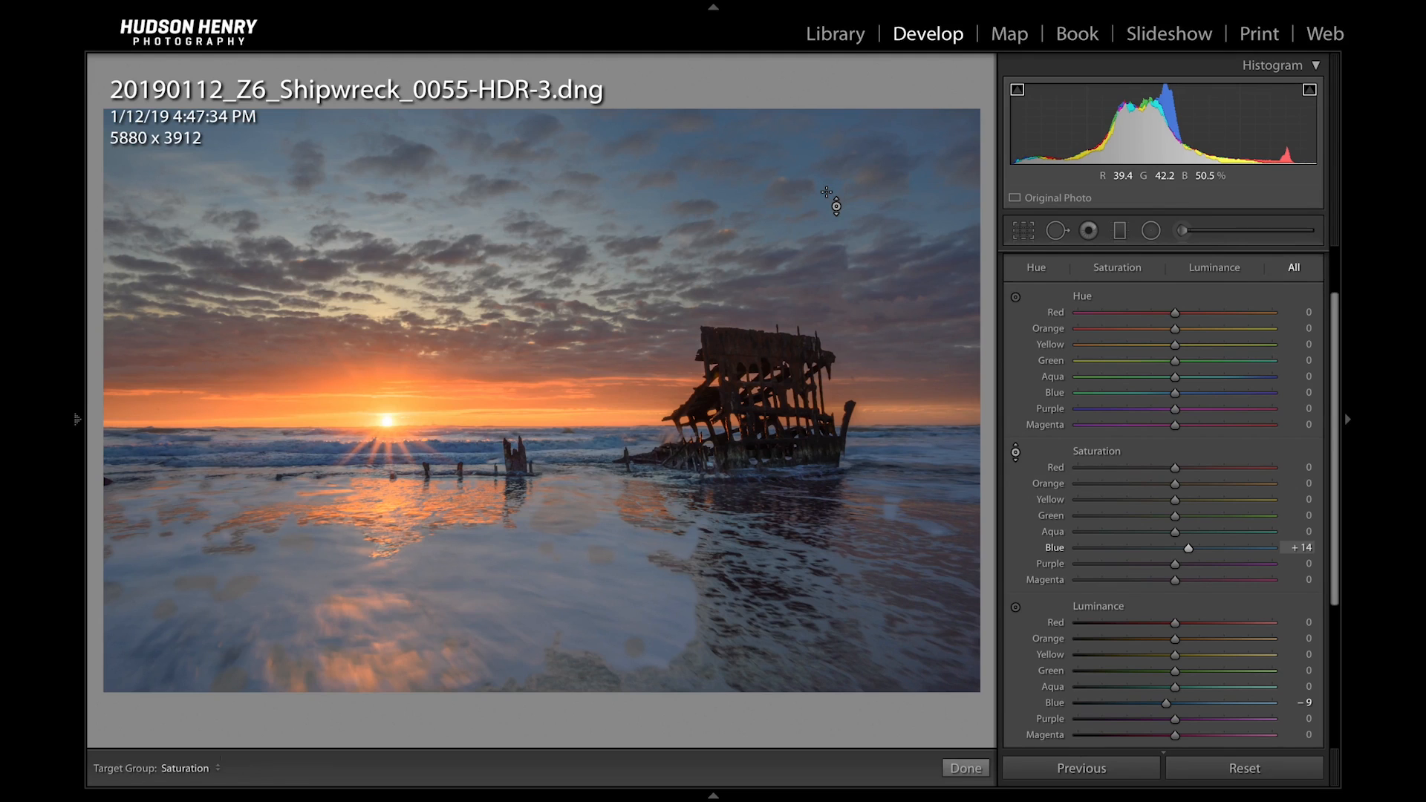
click(1016, 452)
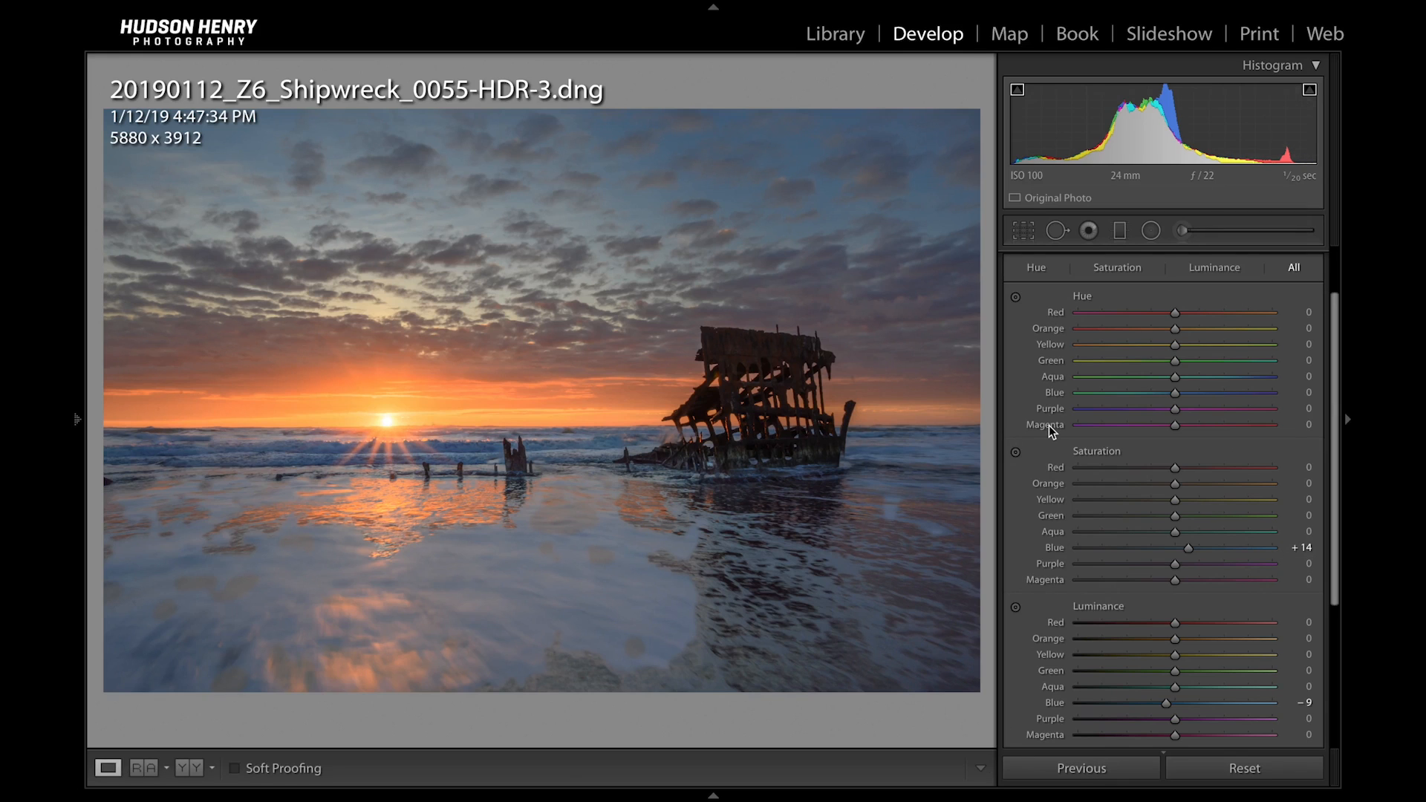
- View the developed HDR photo enlarged in the Library, and return to the grid with both side panels shown
key(e)
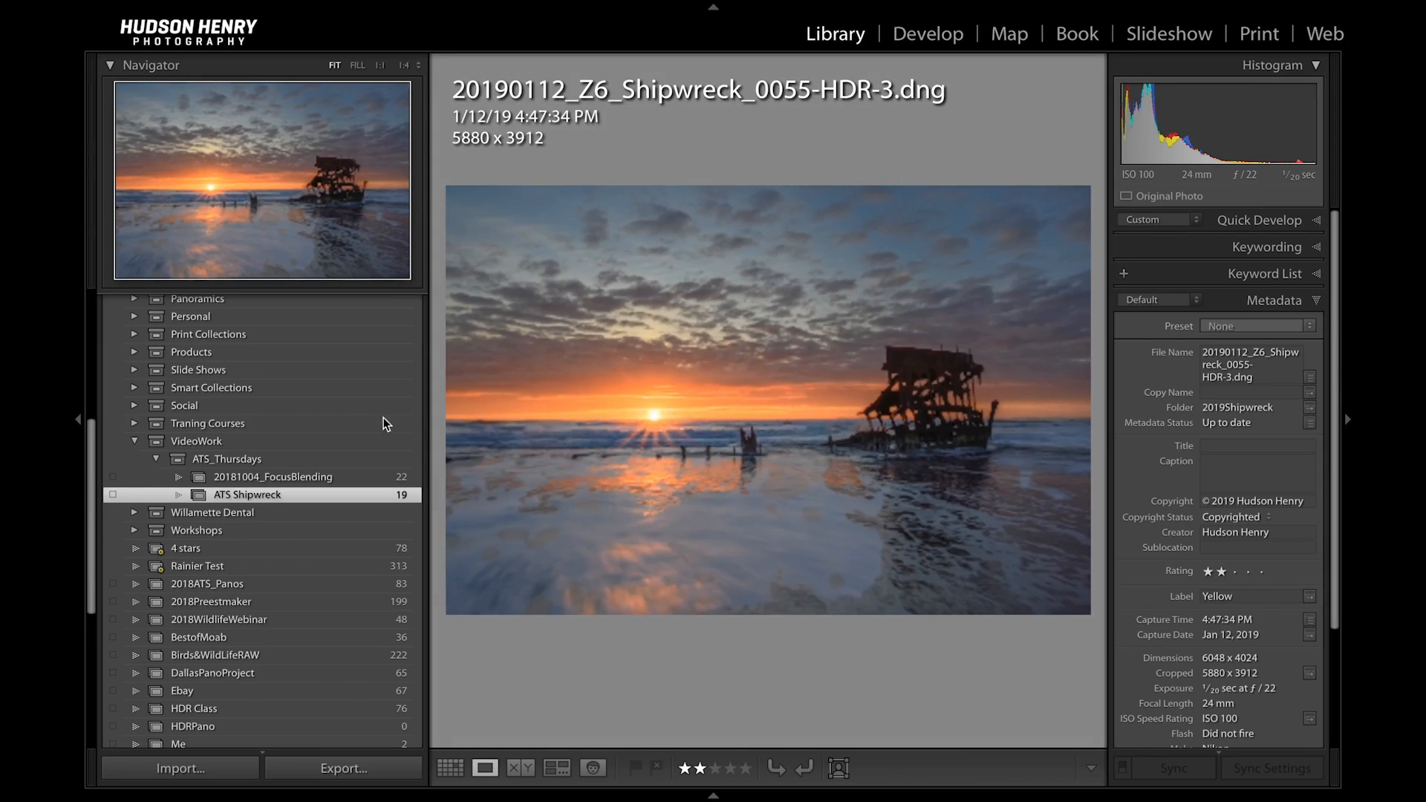
click(77, 419)
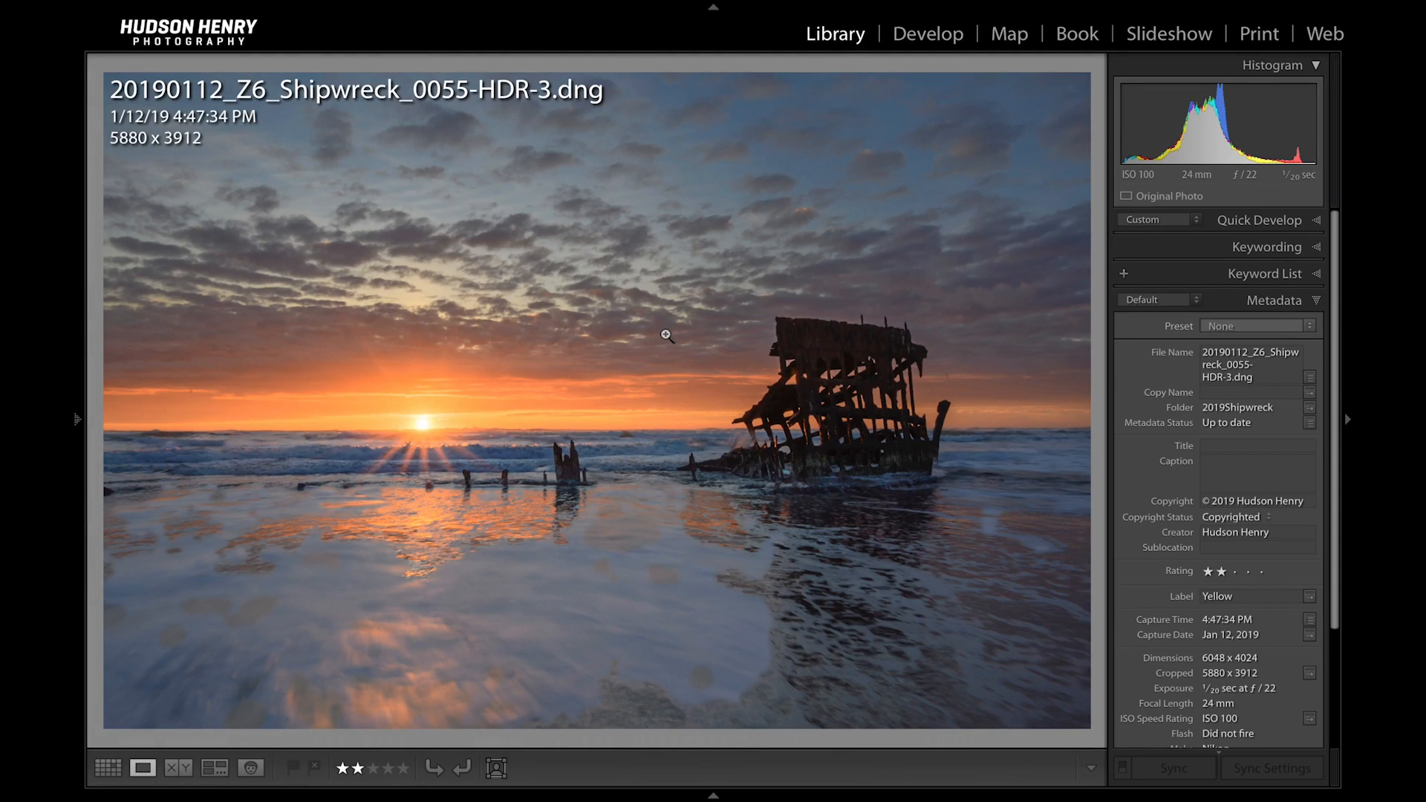
key(g)
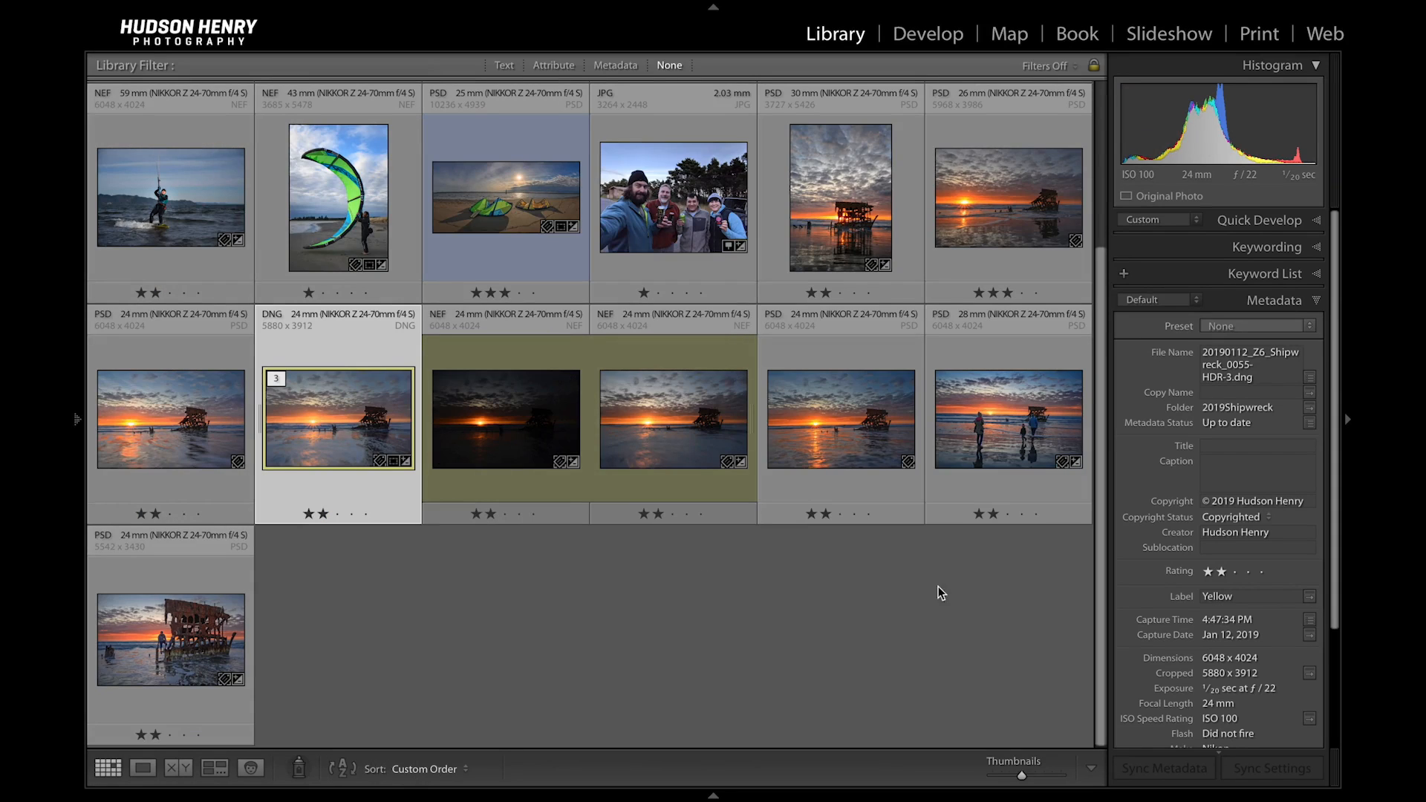
click(1348, 420)
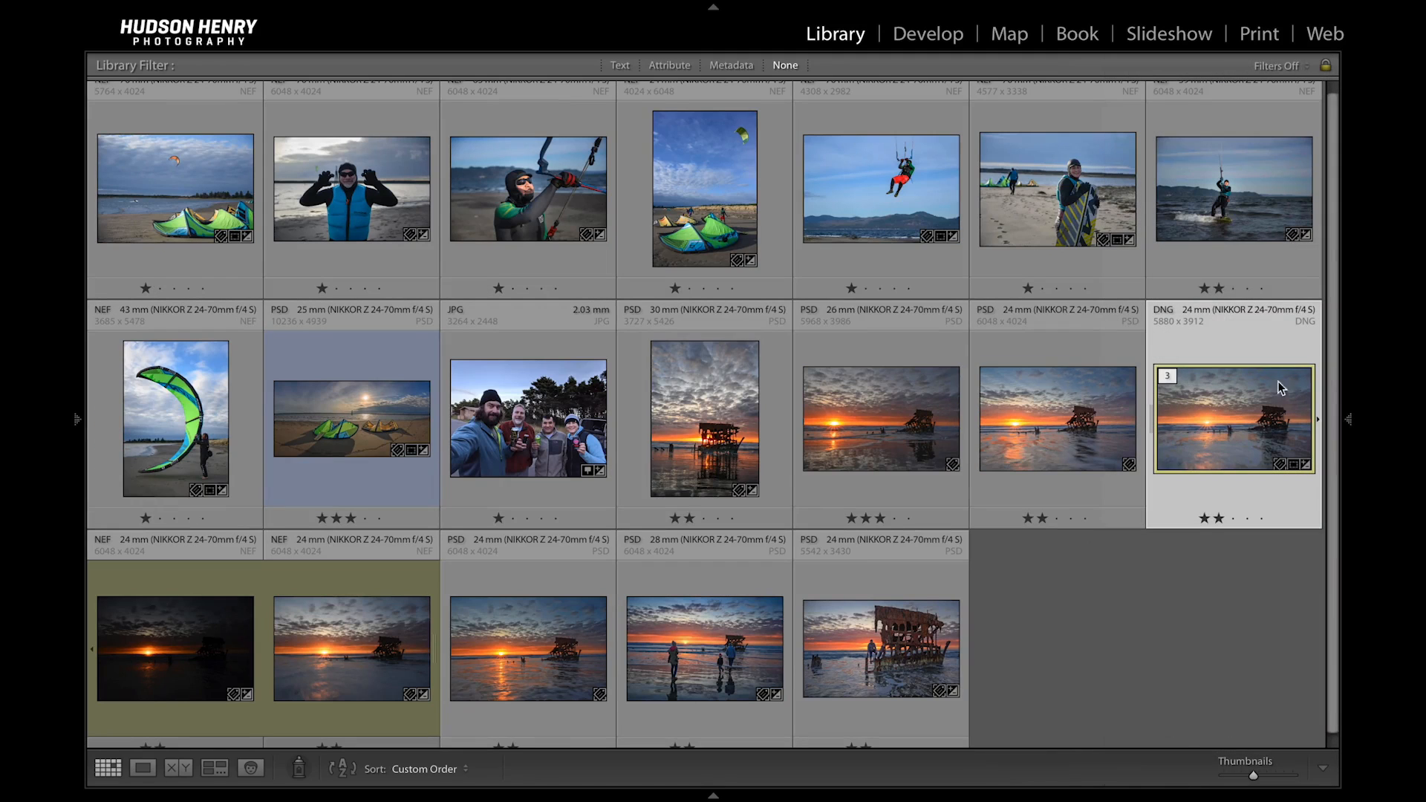
key(Tab)
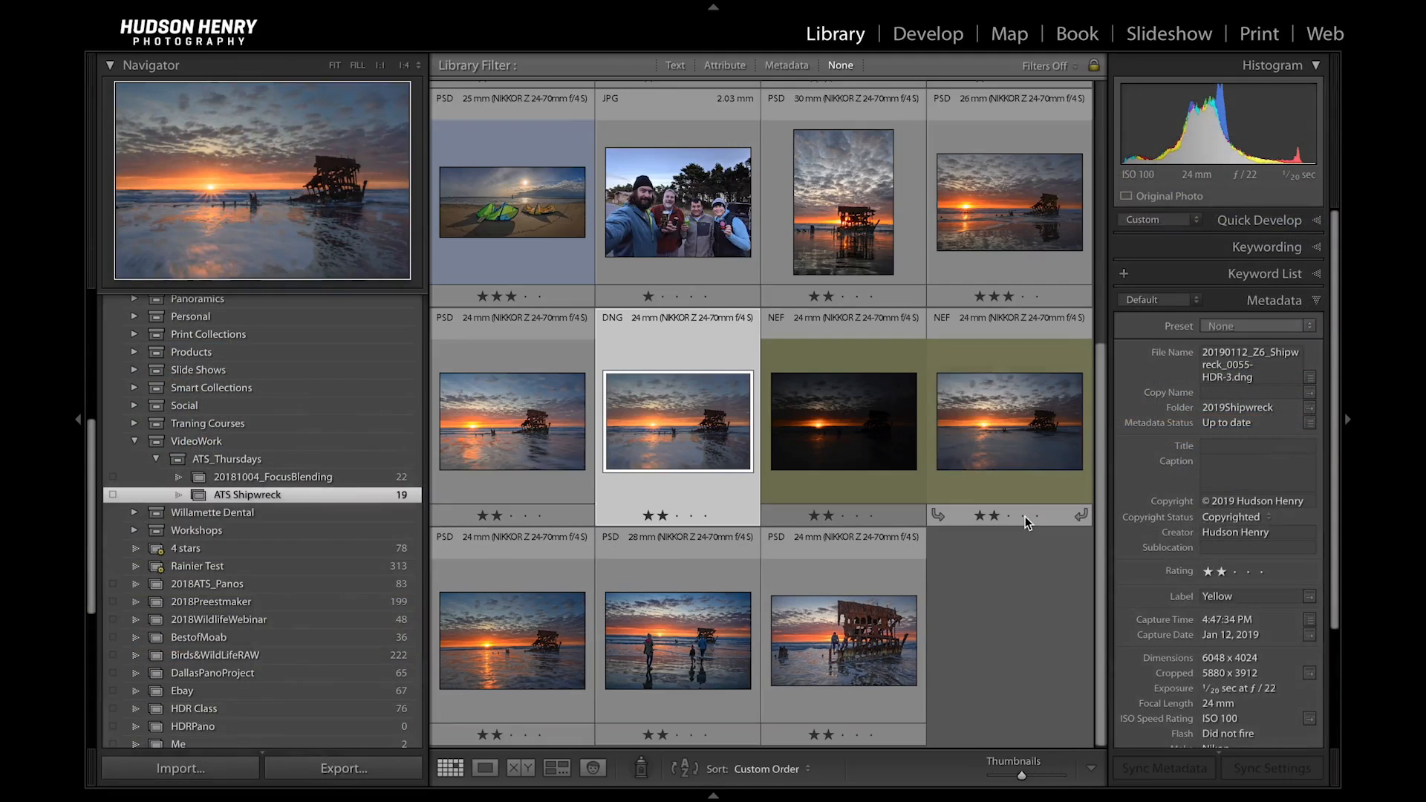
- Open the developed HDR DNG in ON1 Effects 2019 as a 16-bit ProPhoto RGB PSD copy at 300 resolution with Lightroom adjustments
key(Tab)
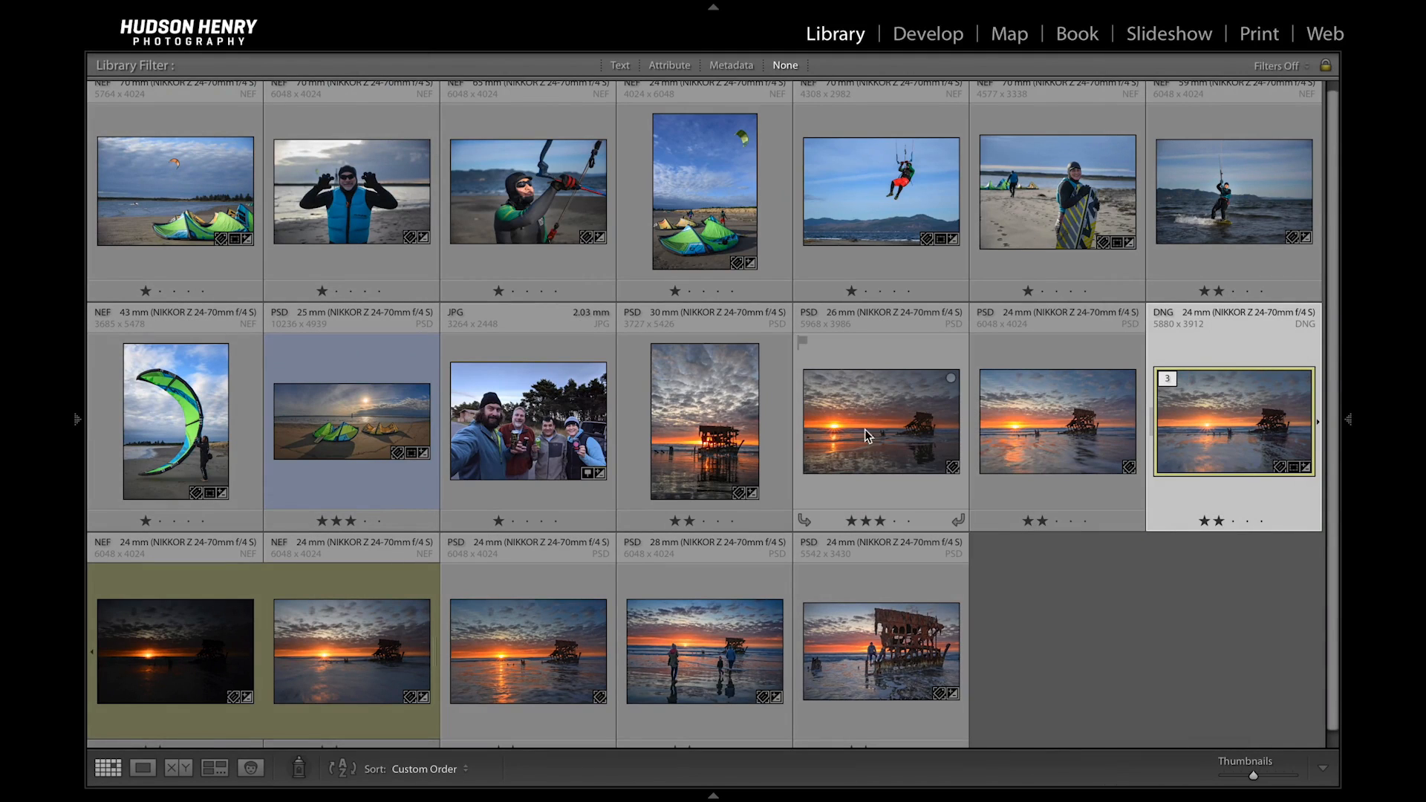
right_click(1227, 435)
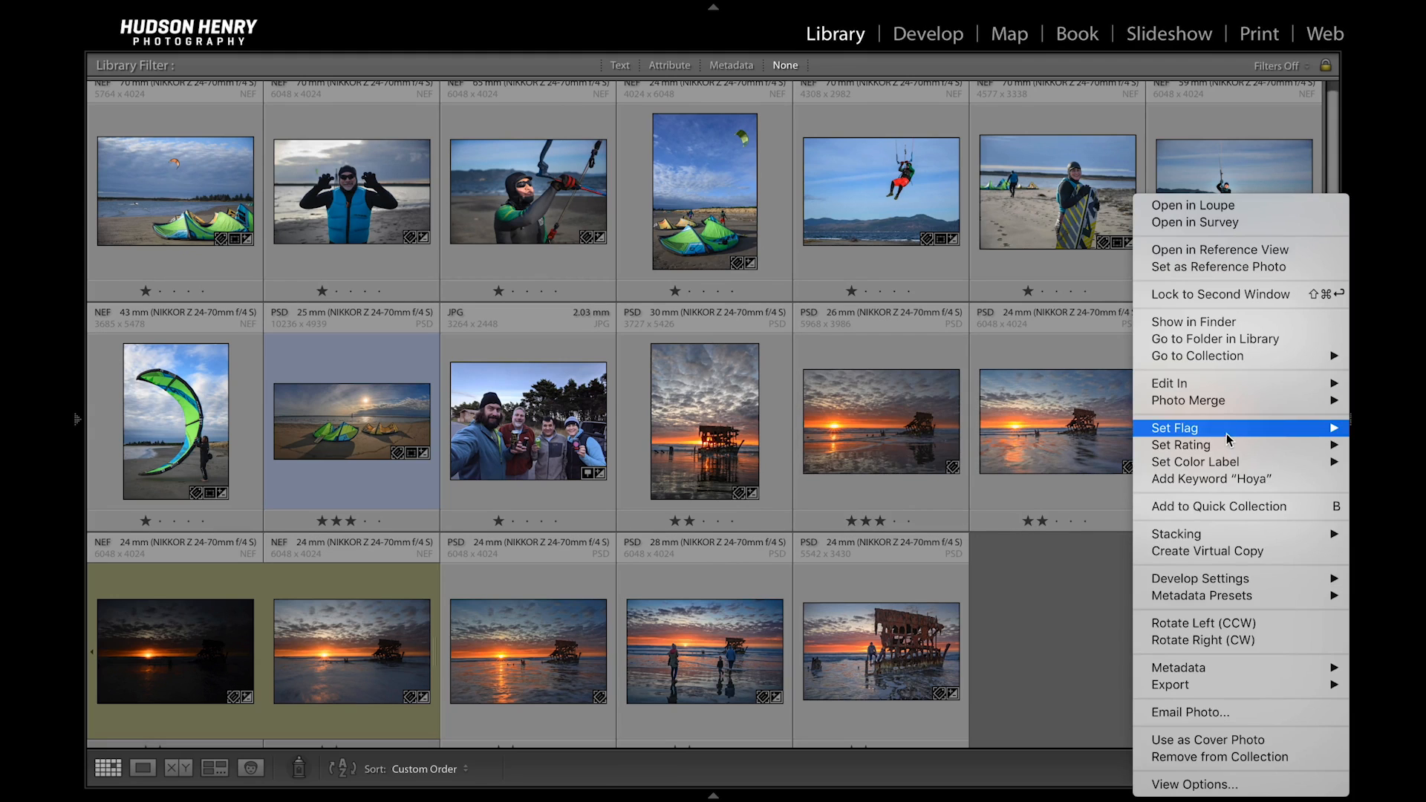
mouse_move(1217, 389)
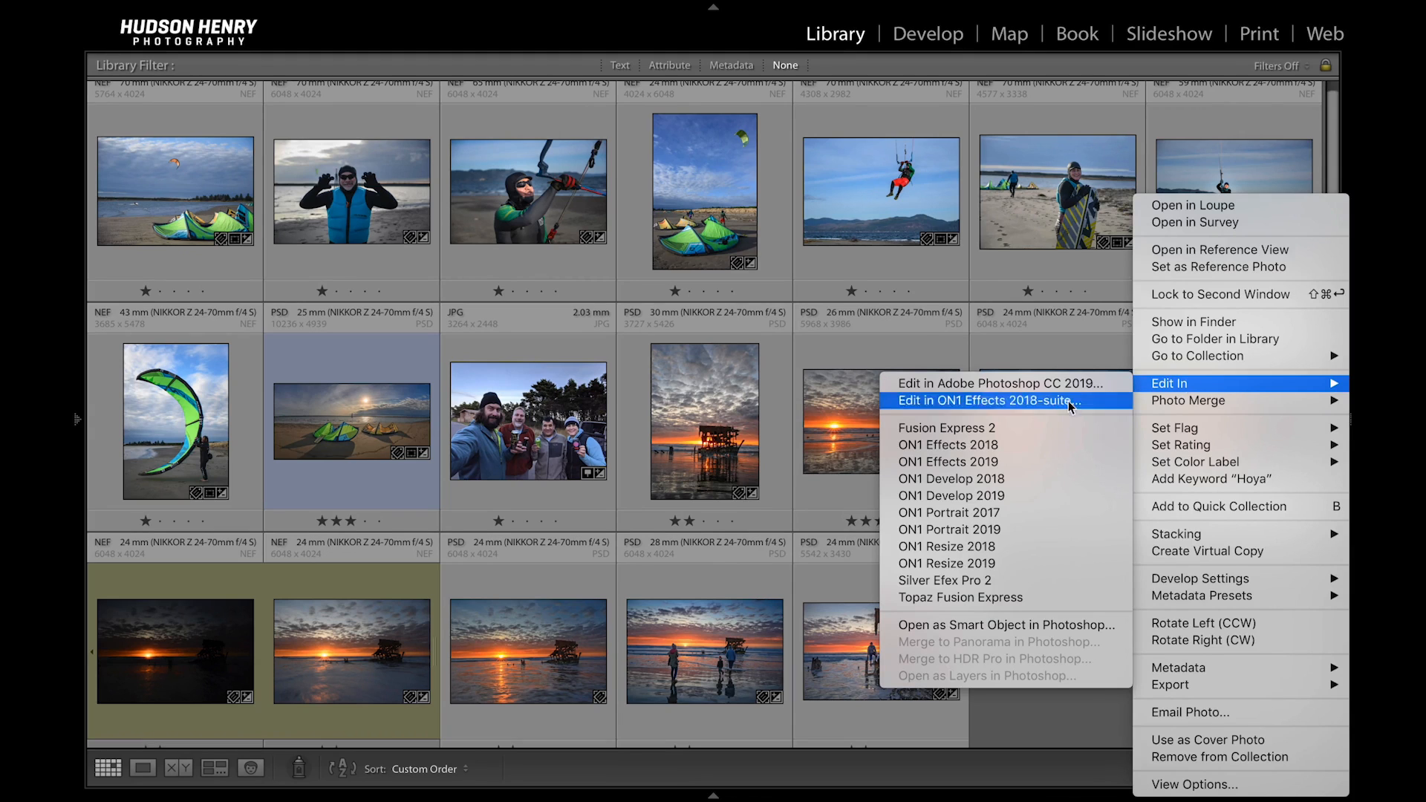
click(986, 462)
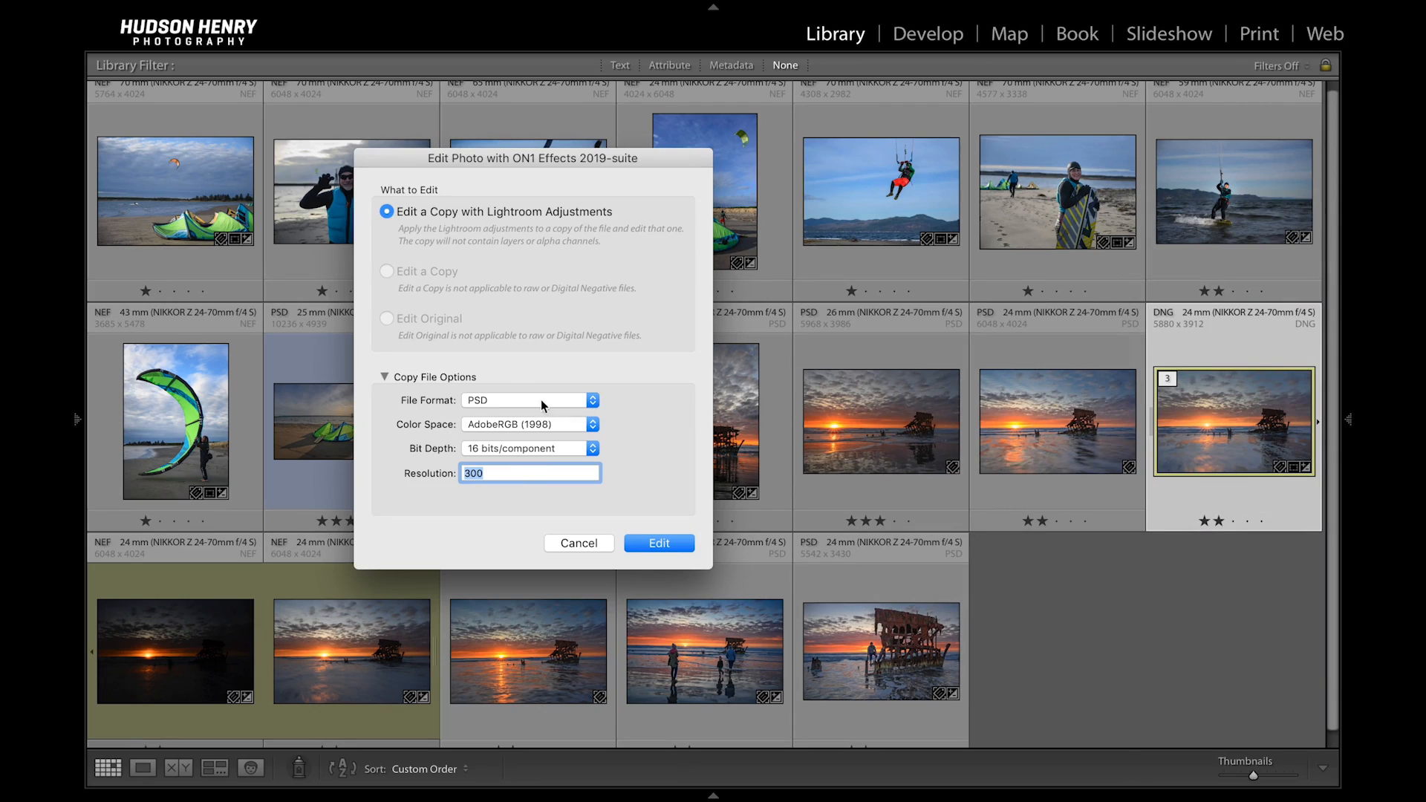
click(537, 425)
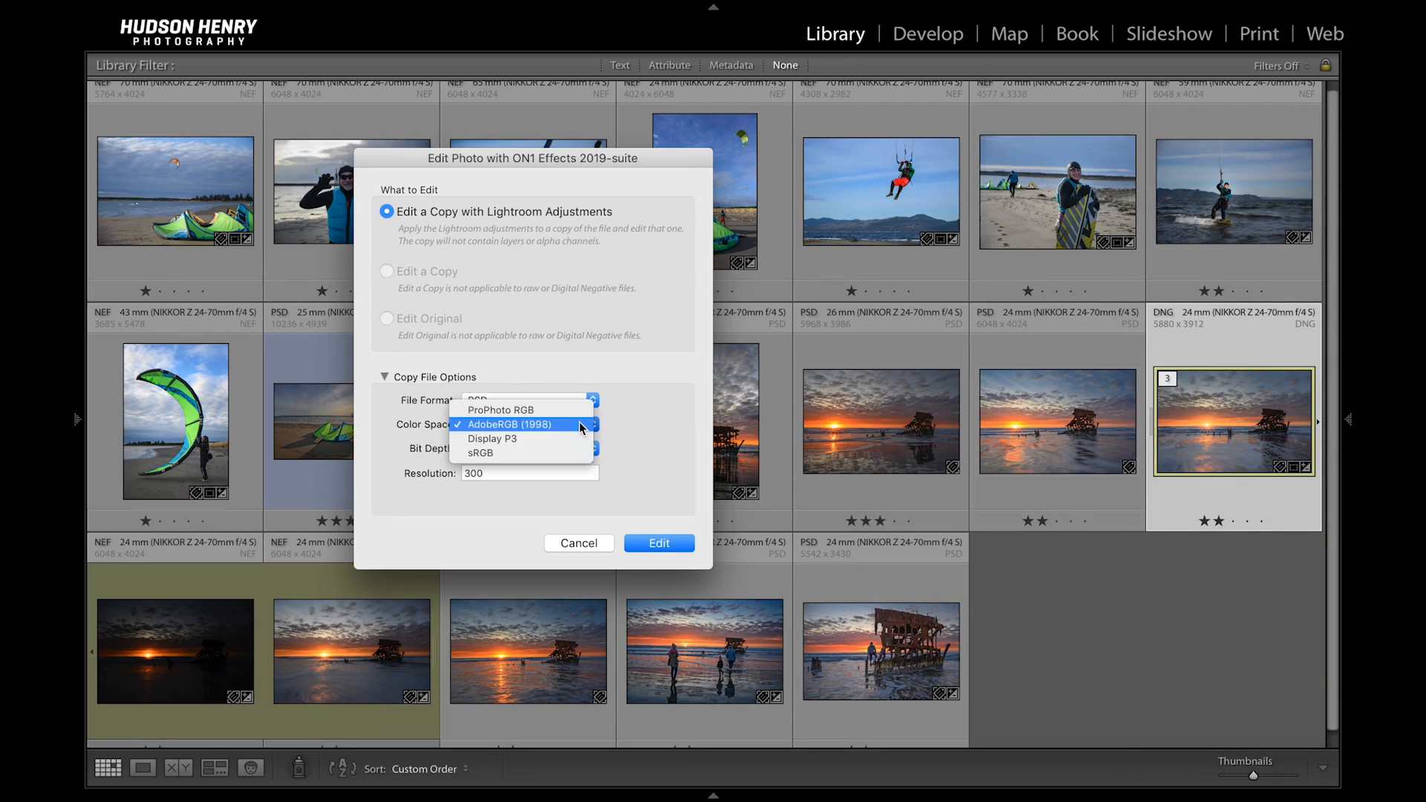
click(570, 412)
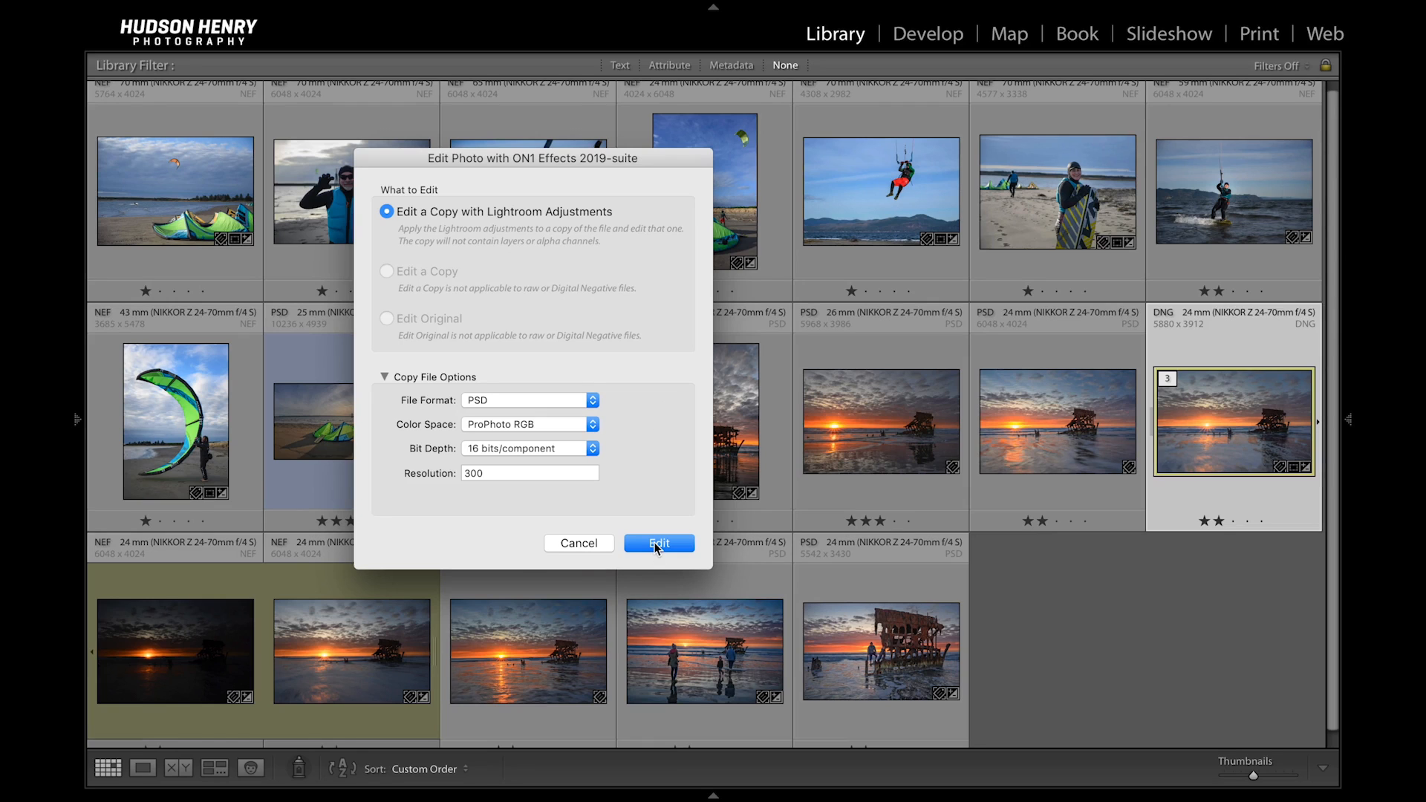
click(657, 544)
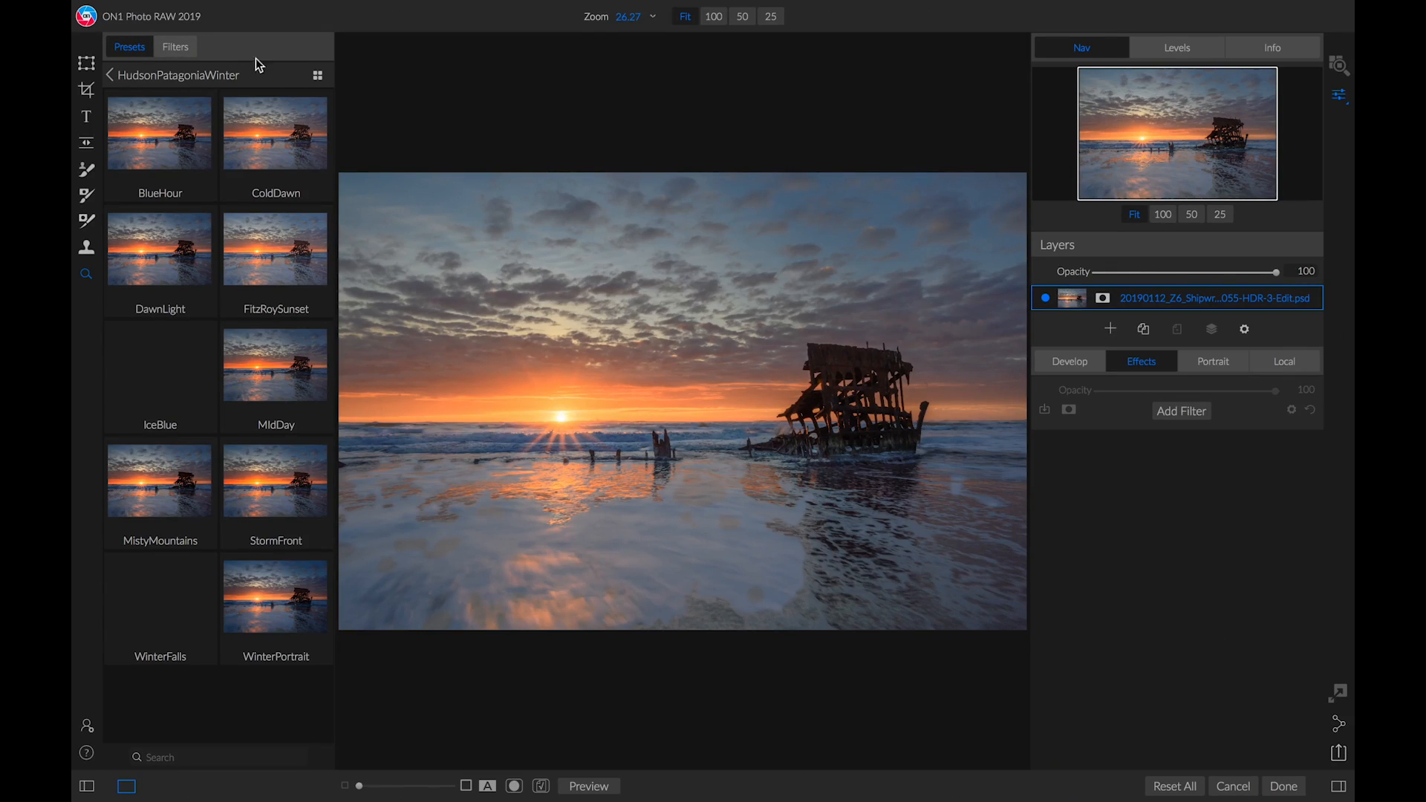
- Open the HudsonPatagoniaWinter folder in the 2019 Presets and show its presets in the full-screen preview grid
click(115, 76)
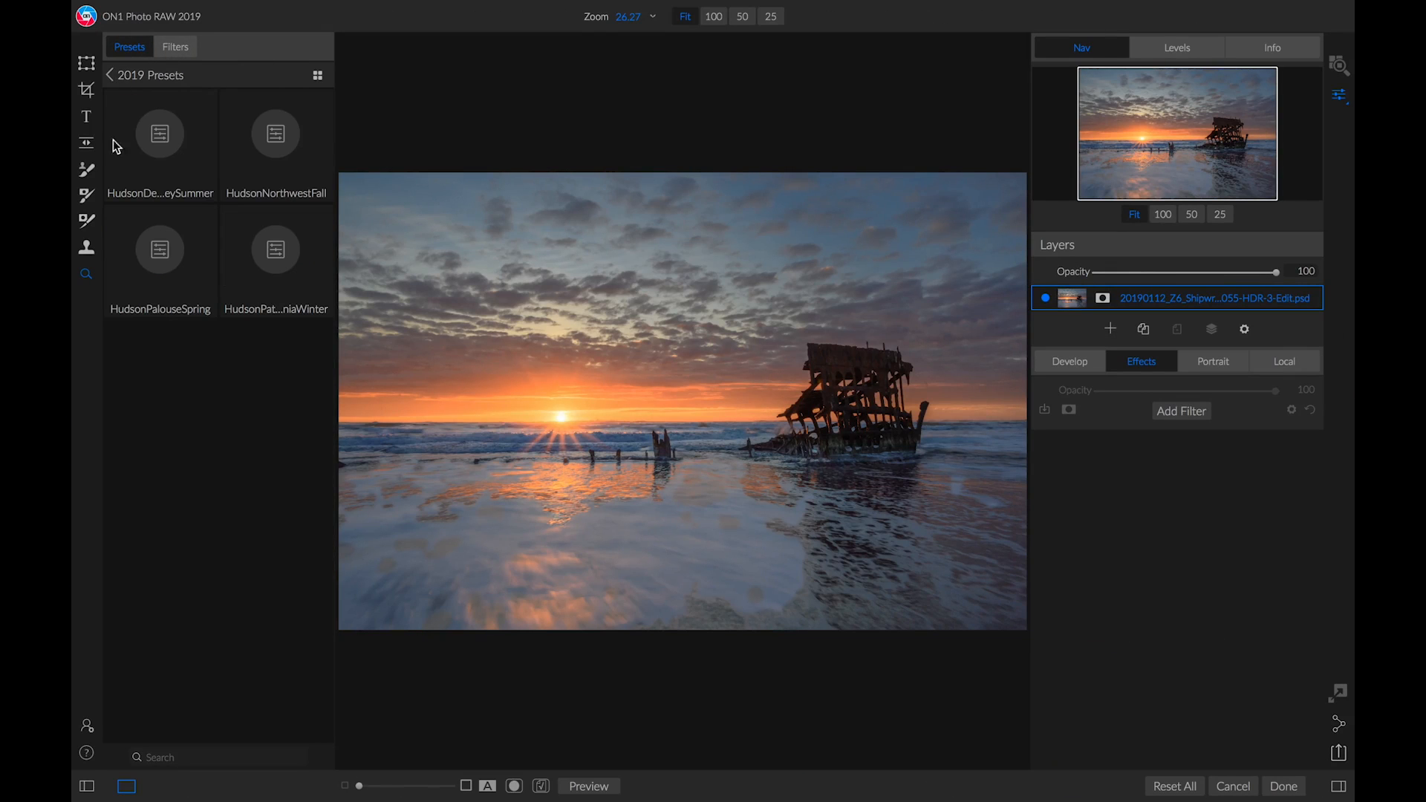
click(274, 265)
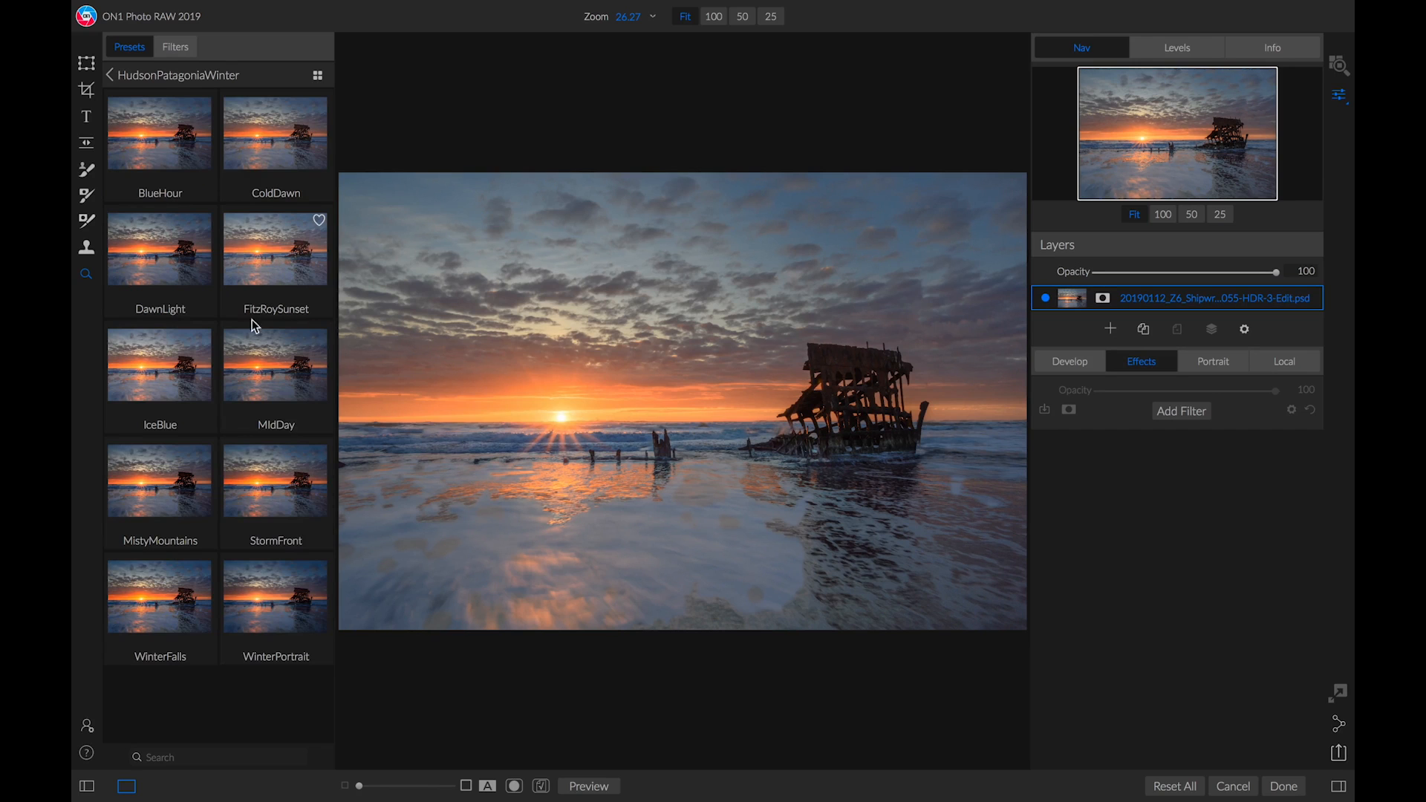
click(317, 77)
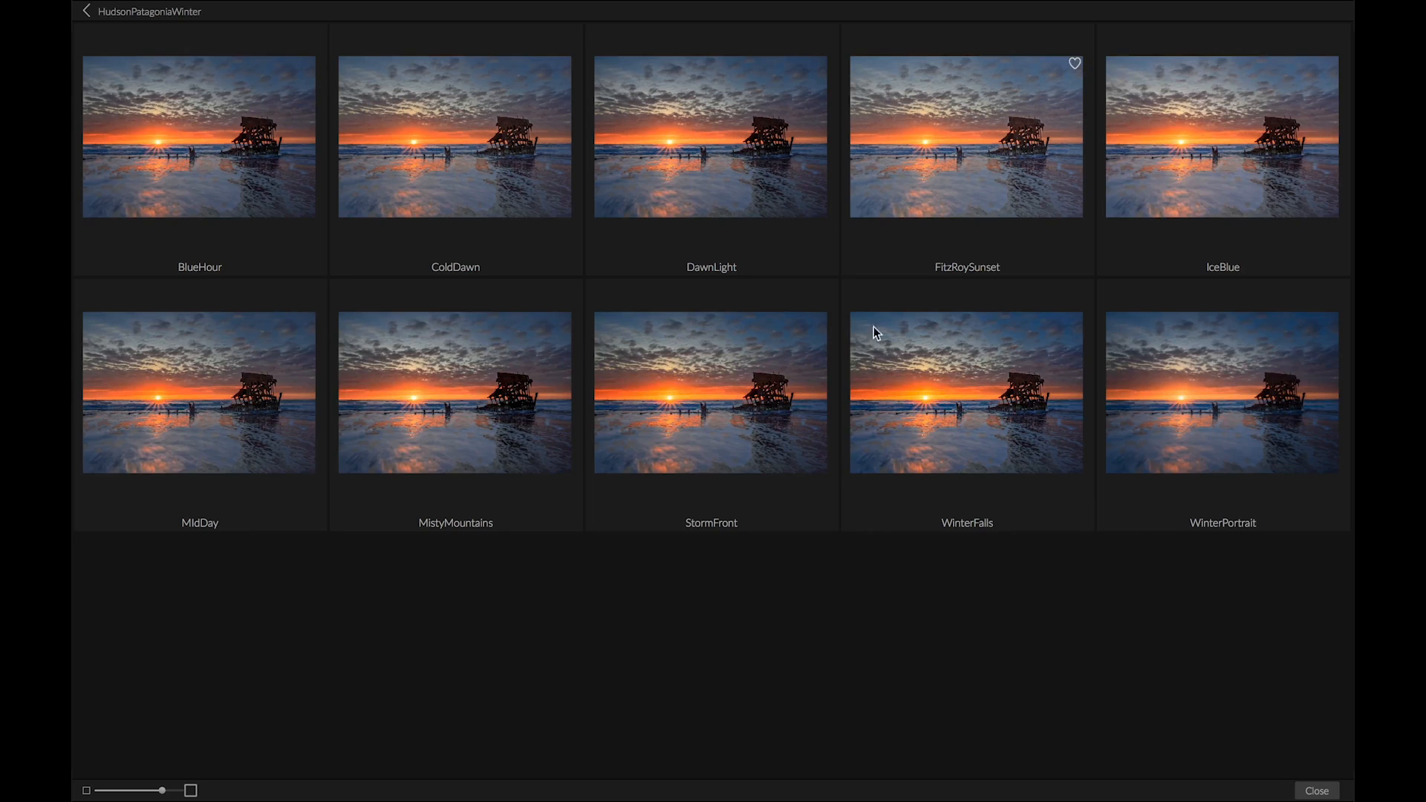
click(87, 11)
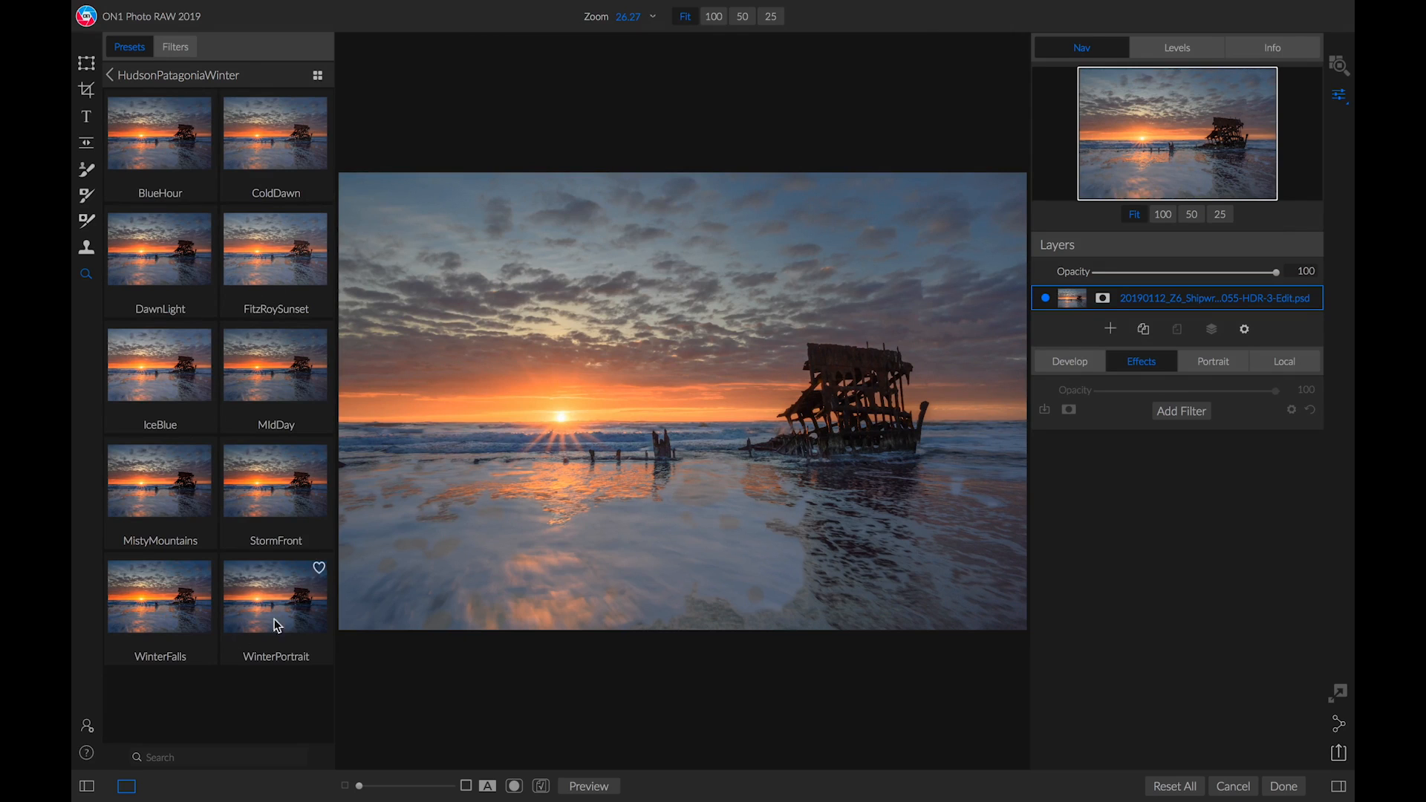
click(318, 77)
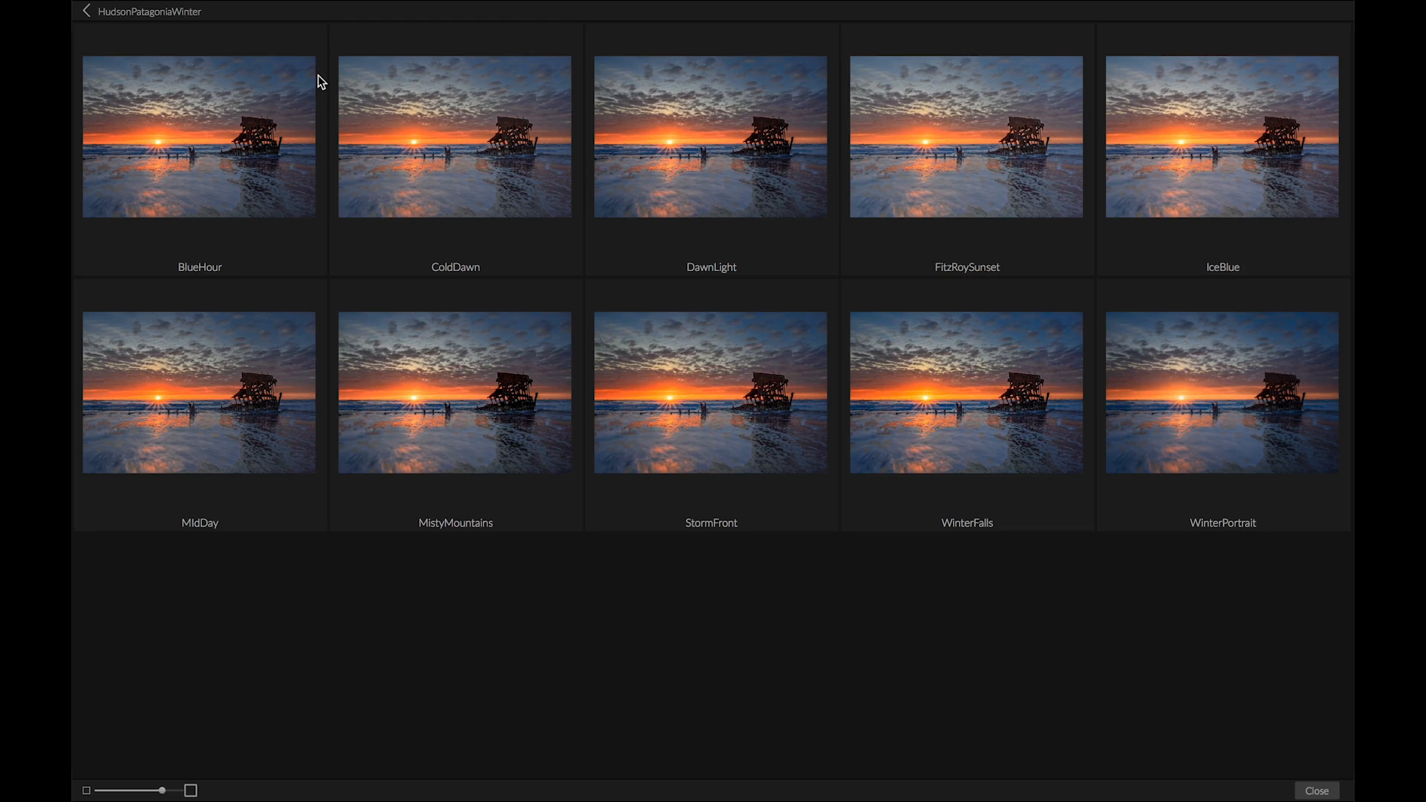
- Compare the preset previews at a larger size, apply the FitzRoySunset preset, and hide the preset browser
key(super+equal)
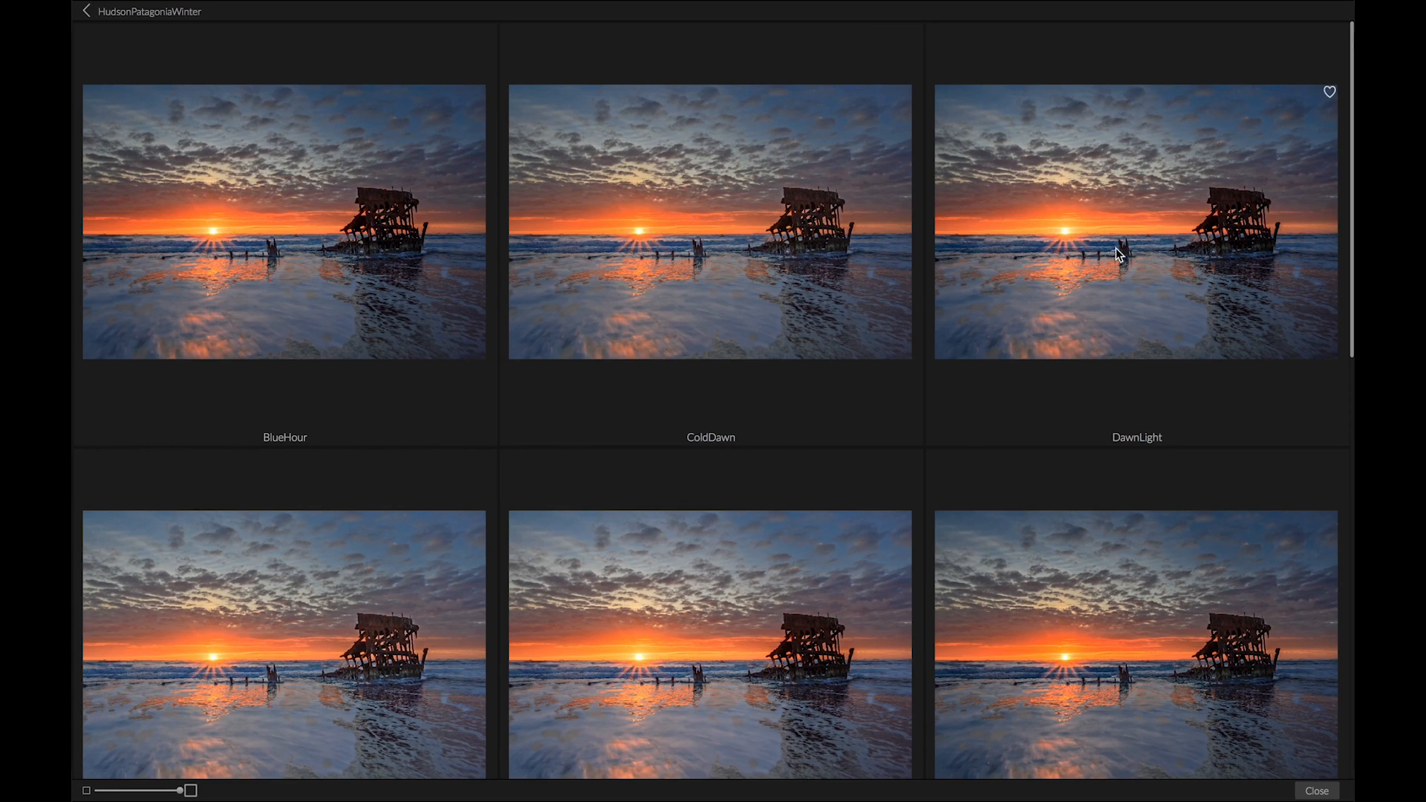
scroll(1115, 248, down, 1)
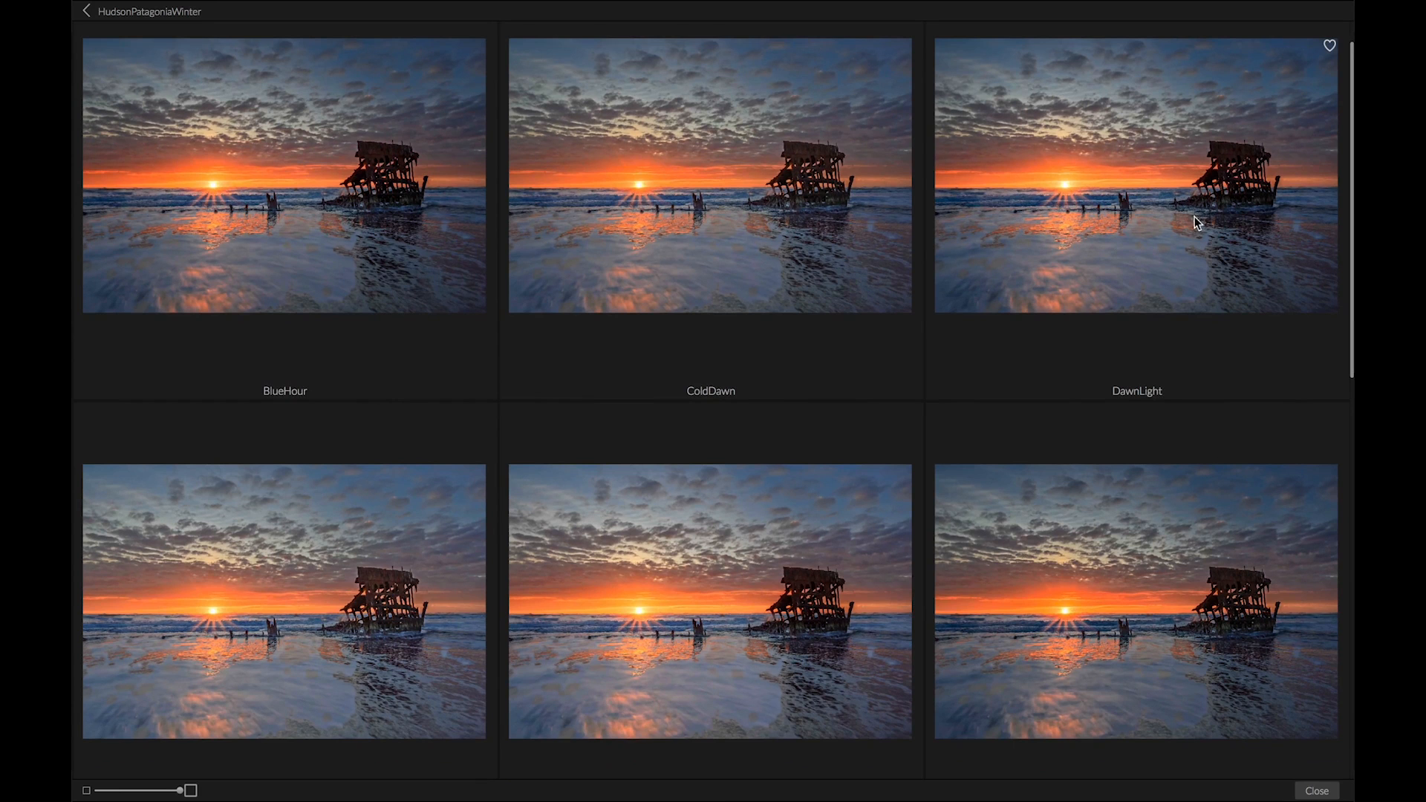
scroll(1135, 248, down, 3)
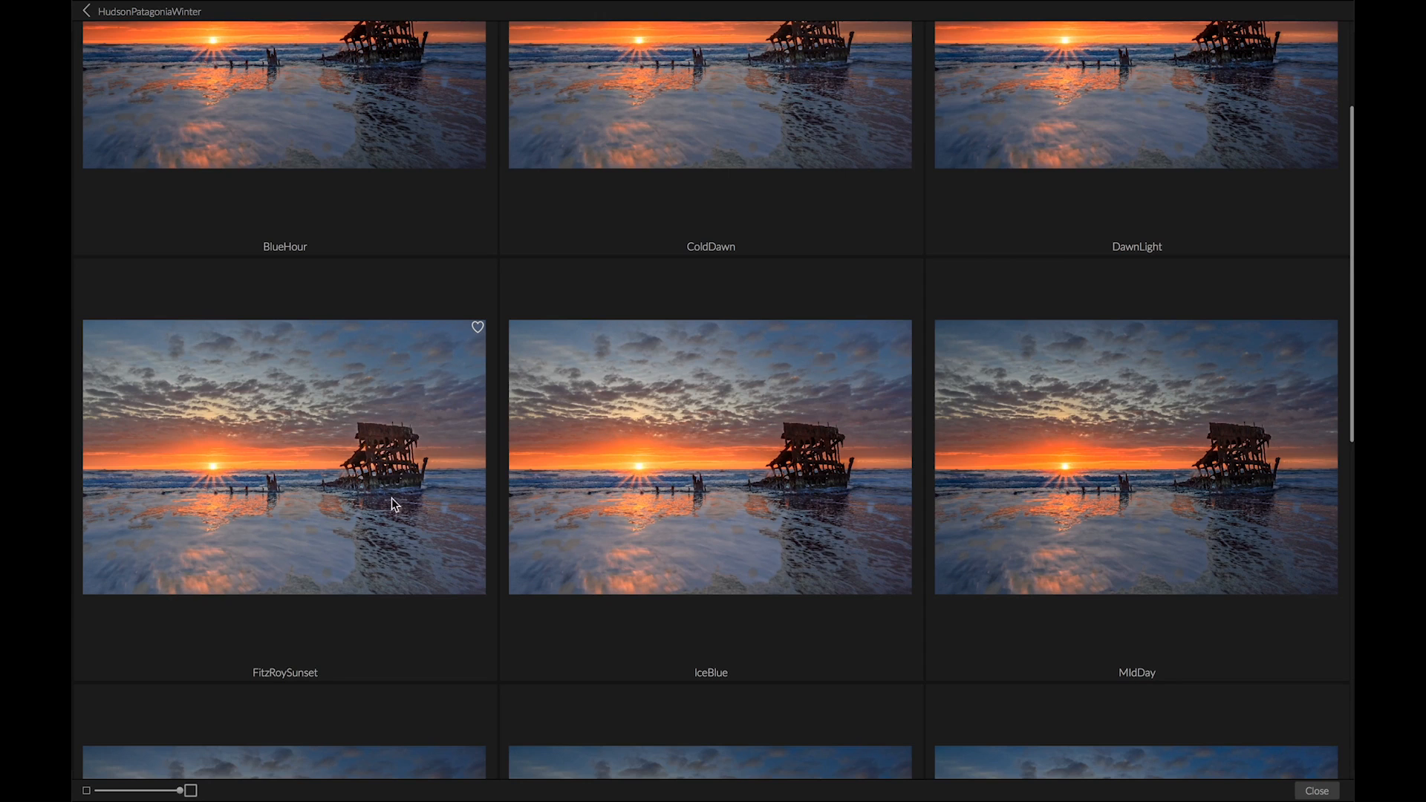
scroll(409, 479, up, 3)
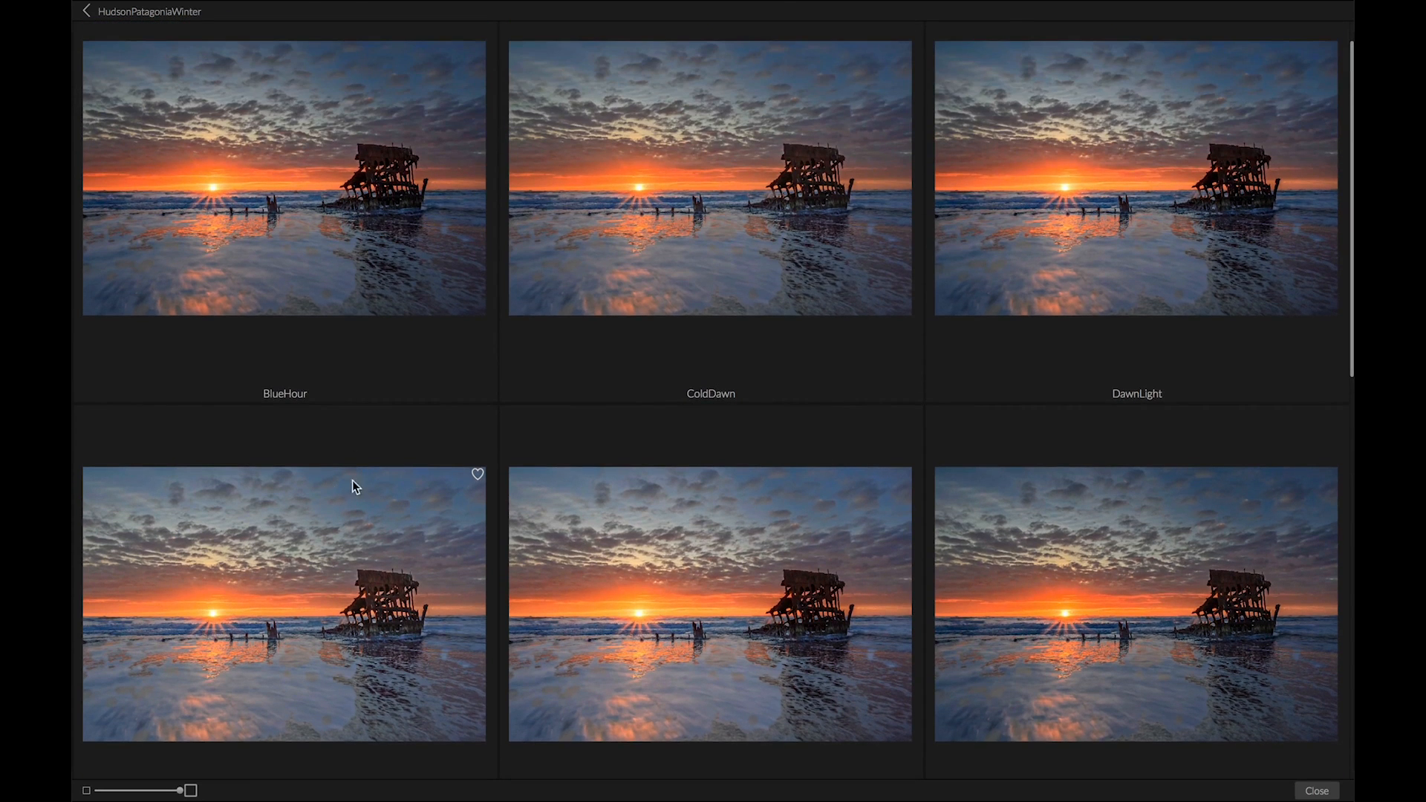
scroll(376, 557, down, 3)
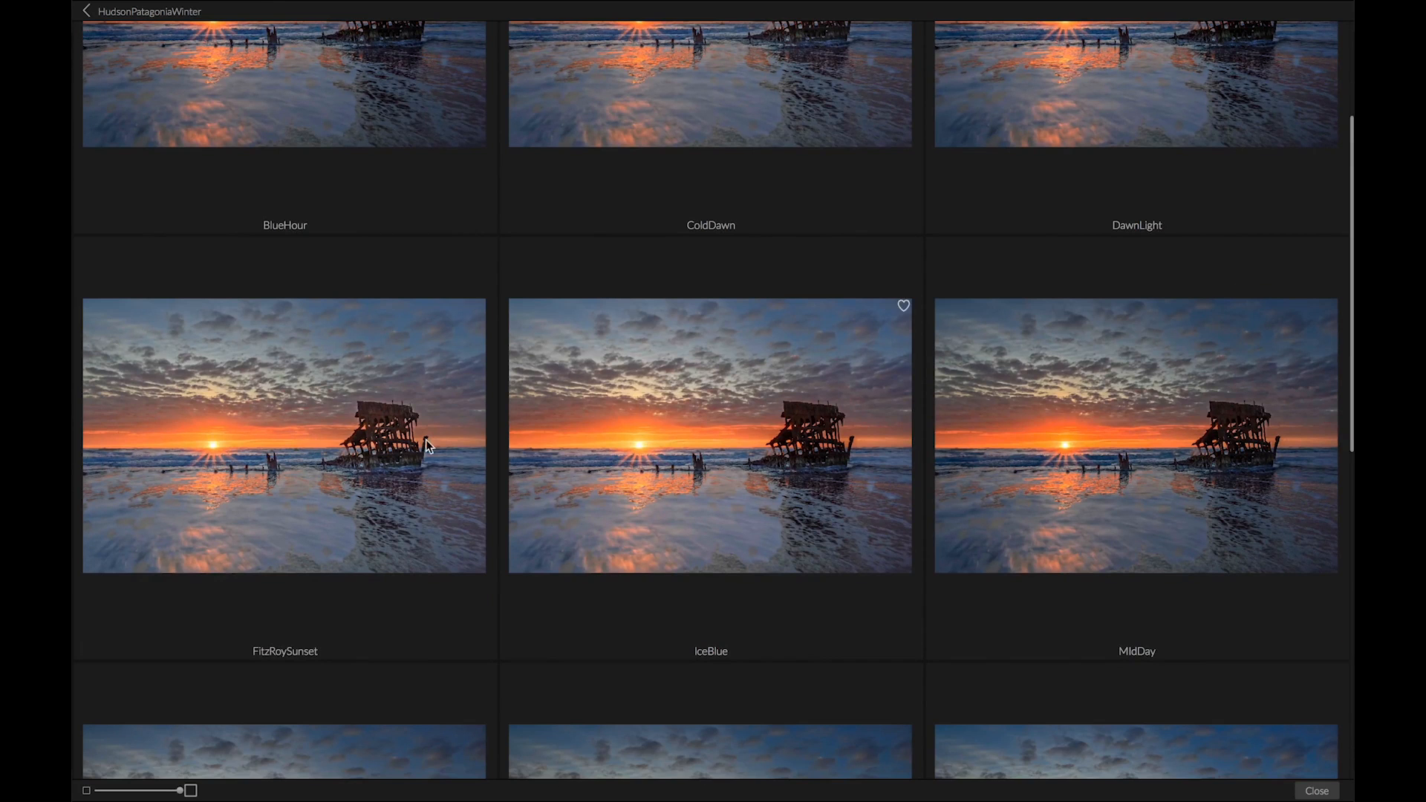
scroll(1029, 508, down, 3)
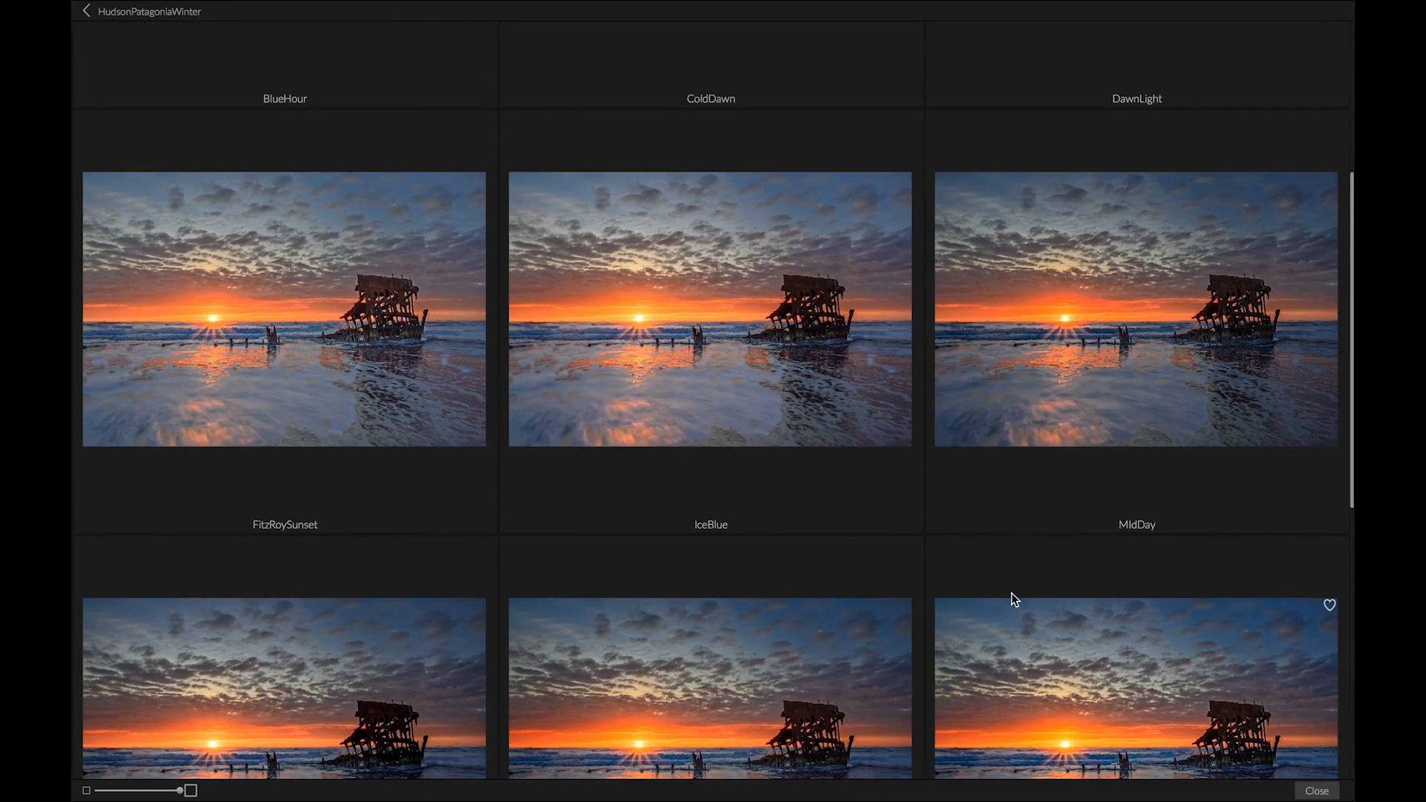
scroll(1012, 593, down, 3)
scroll(1011, 593, up, 4)
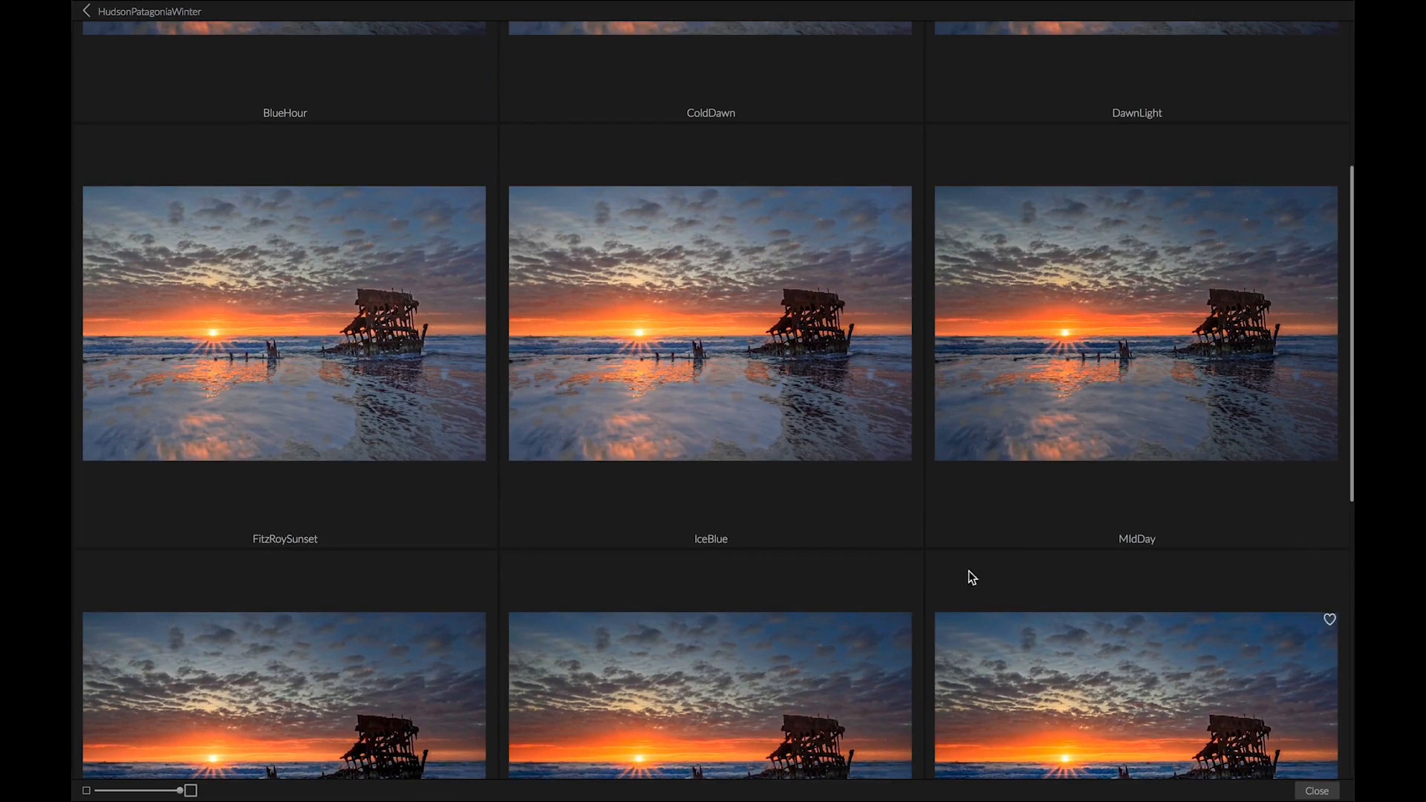
click(327, 301)
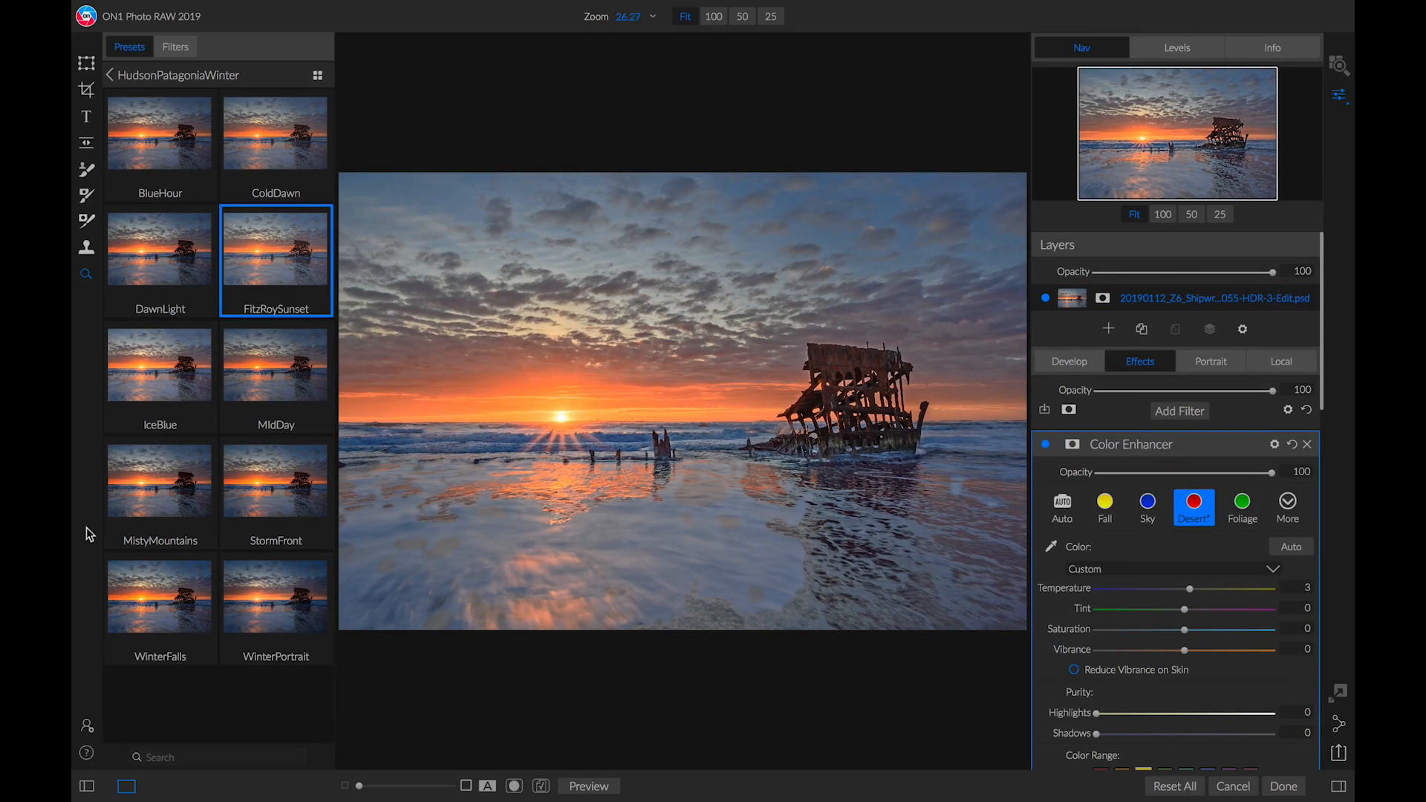
click(87, 787)
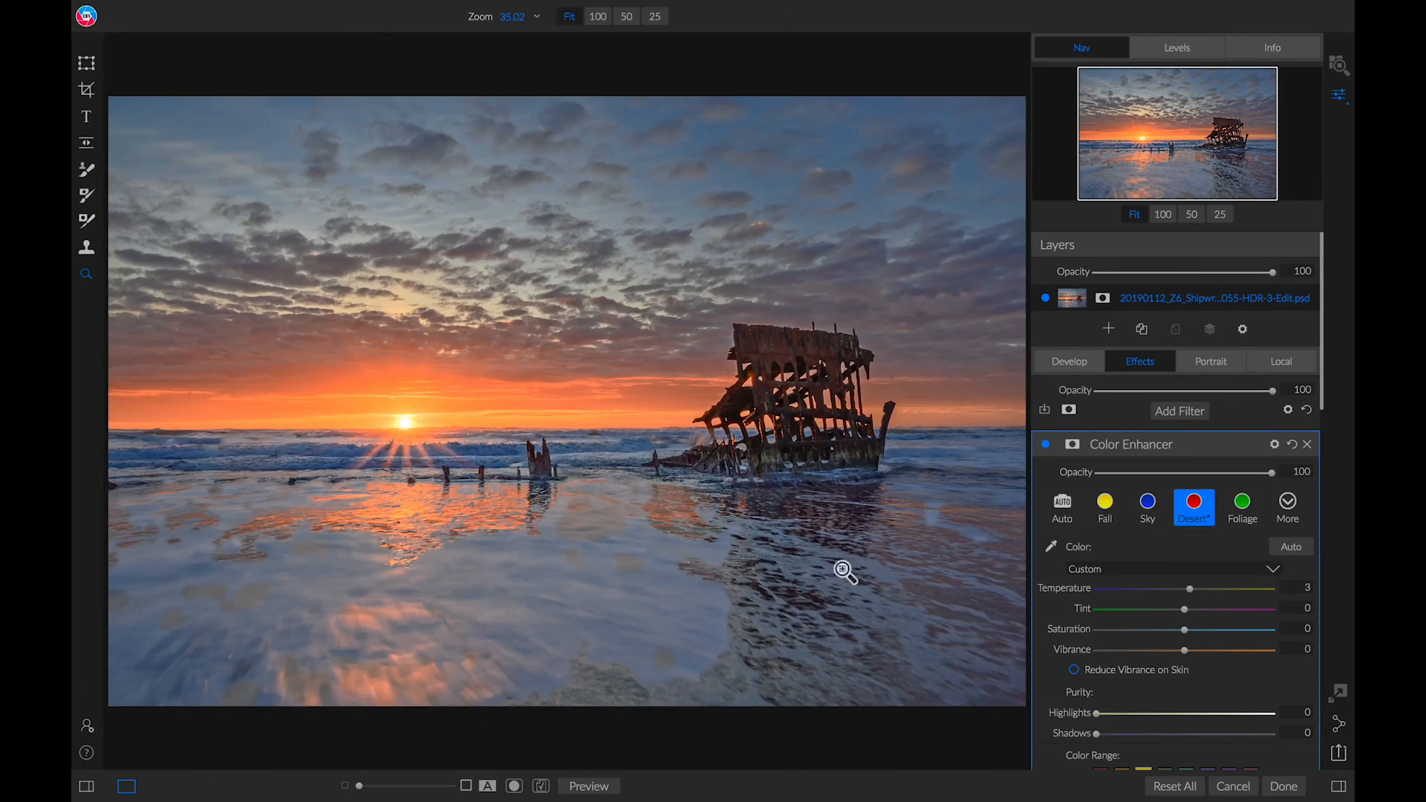
- In the preset's Tone Enhancer filter, reduce Shadows to 17 and Contrast to 16
scroll(1183, 522, down, 1)
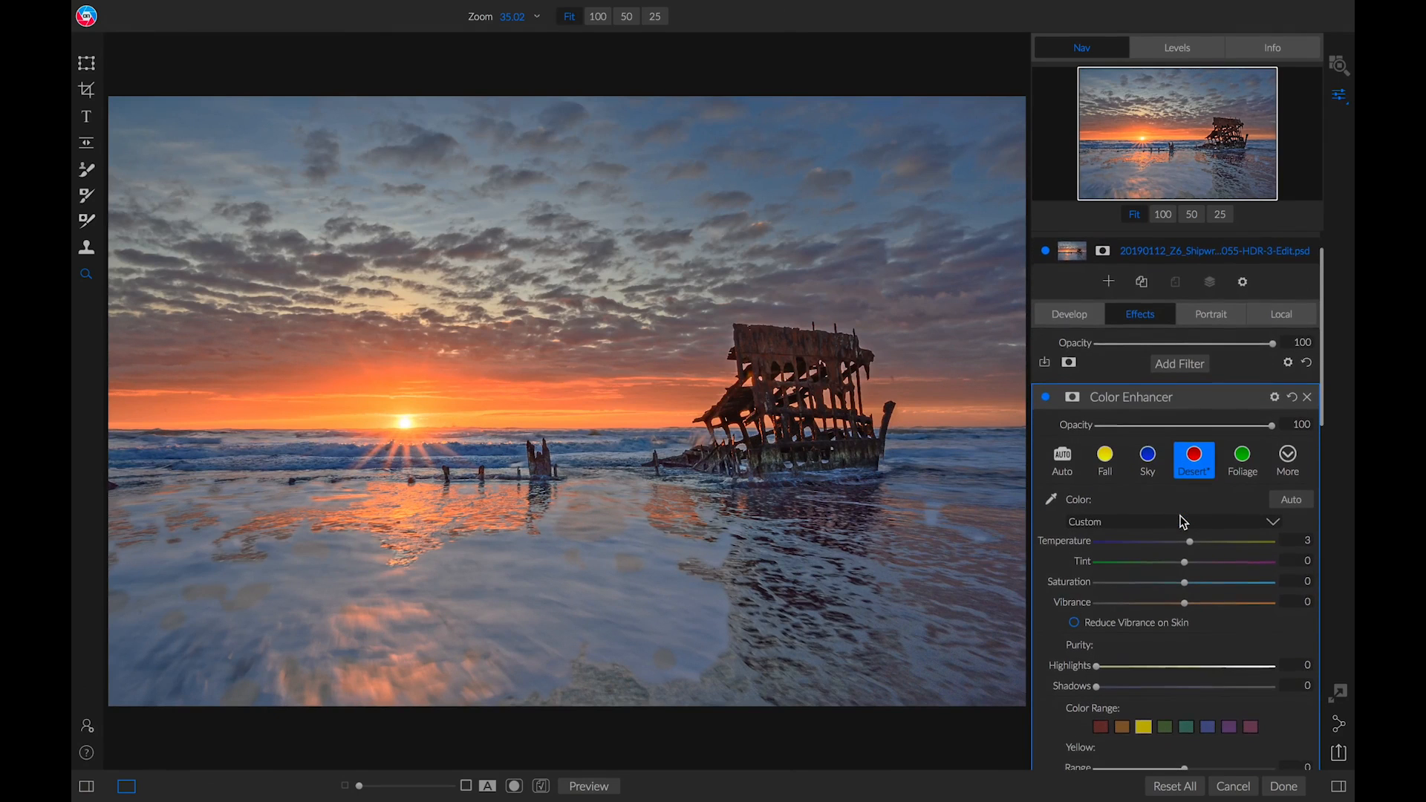
scroll(1183, 522, down, 2)
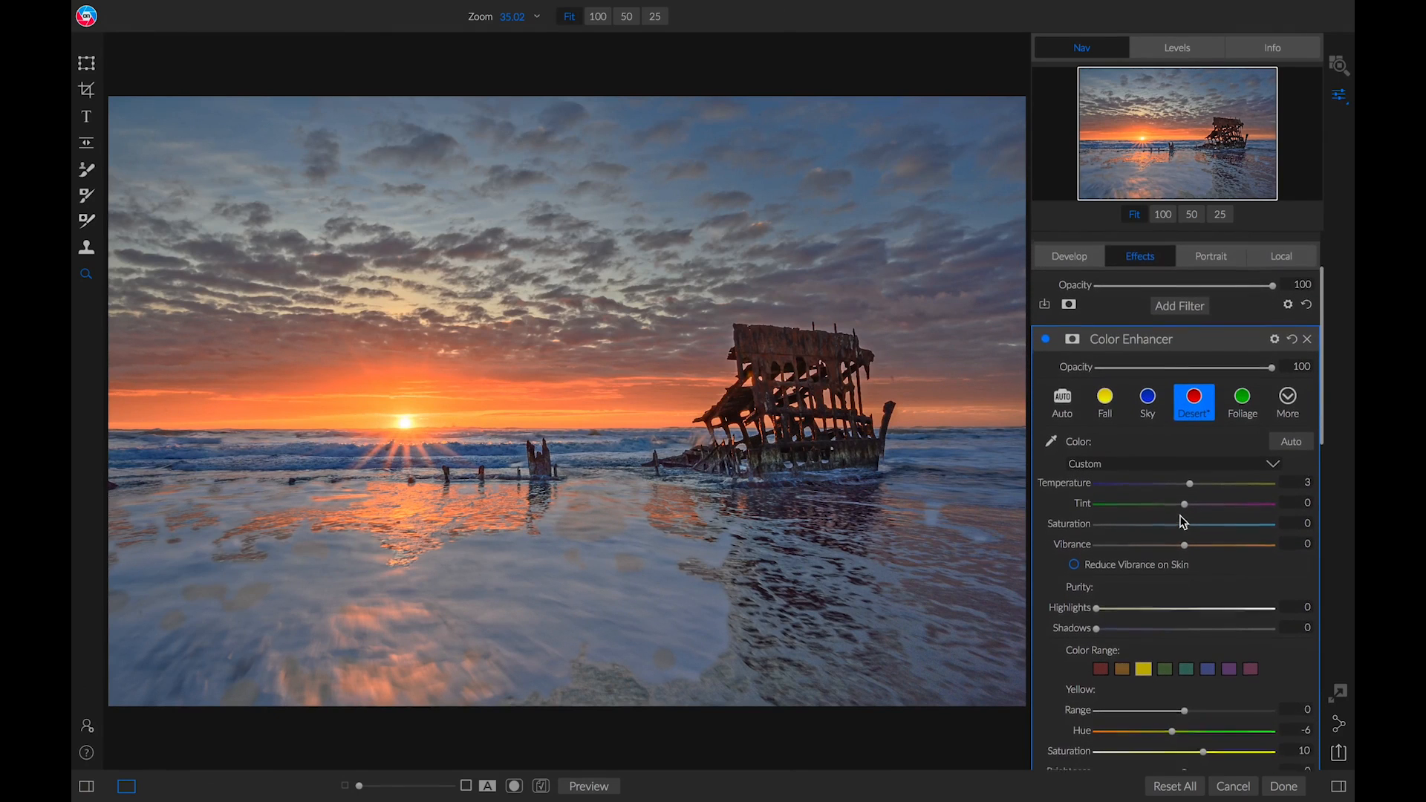
scroll(1183, 522, down, 8)
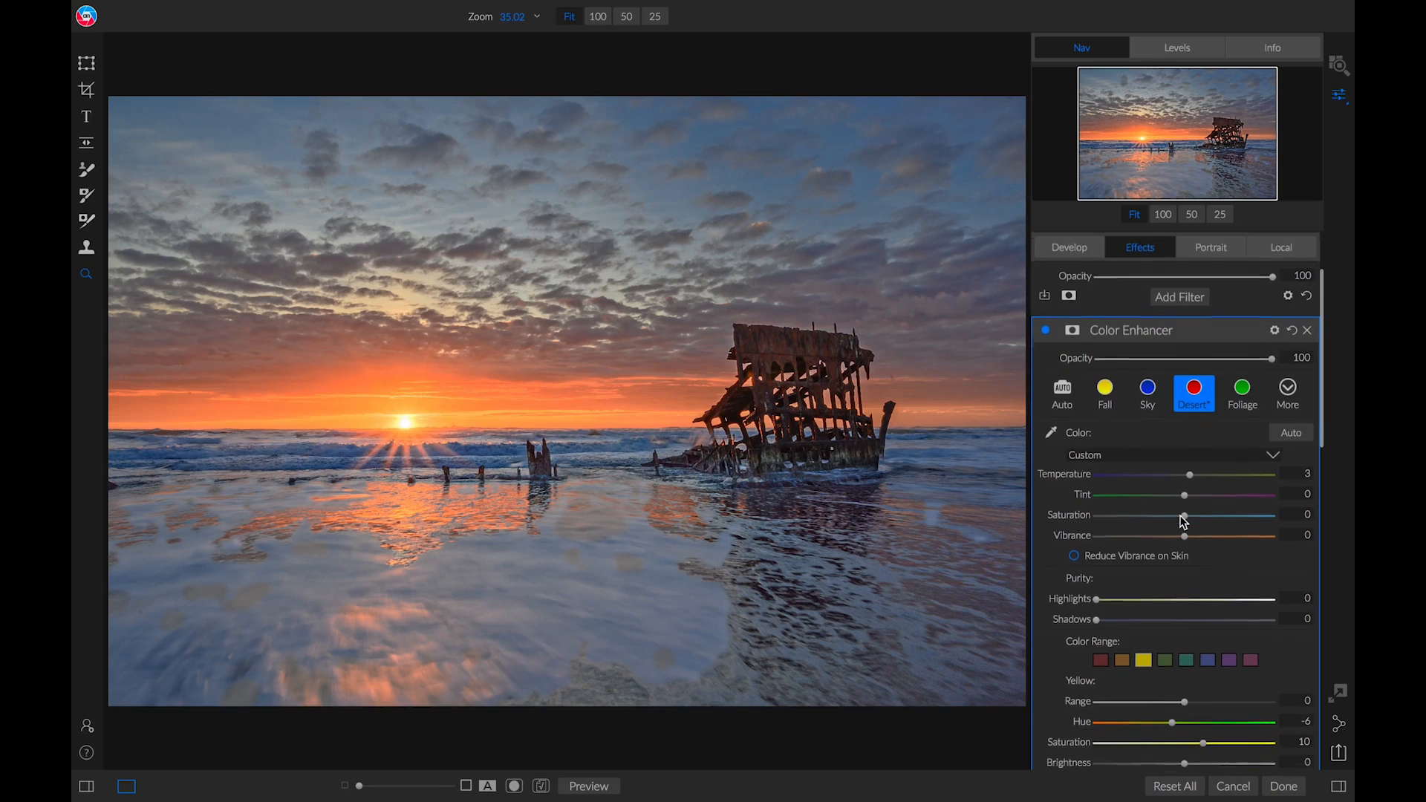
scroll(1183, 522, down, 14)
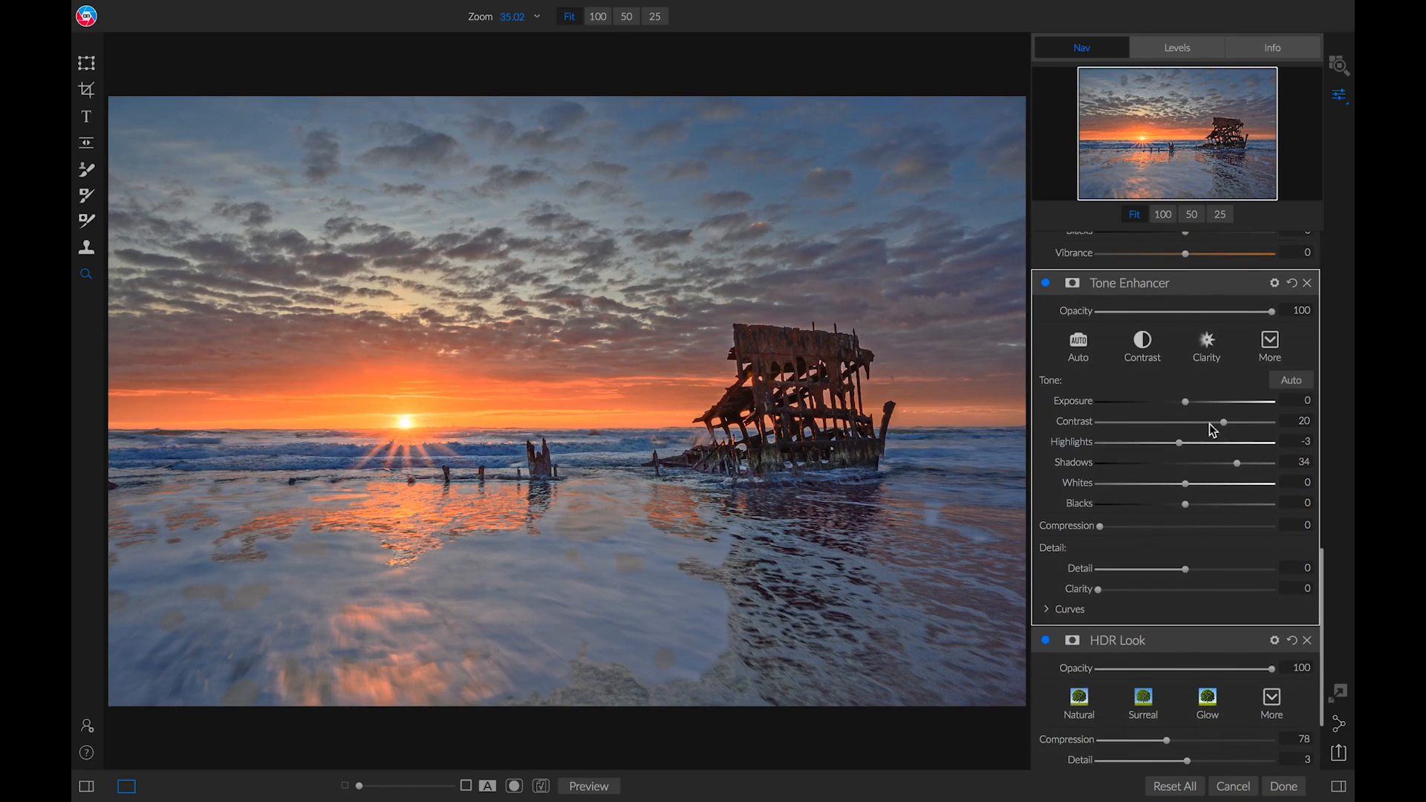
drag(1237, 464, 1233, 464)
drag(1223, 466, 1222, 465)
scroll(1220, 470, up, 1)
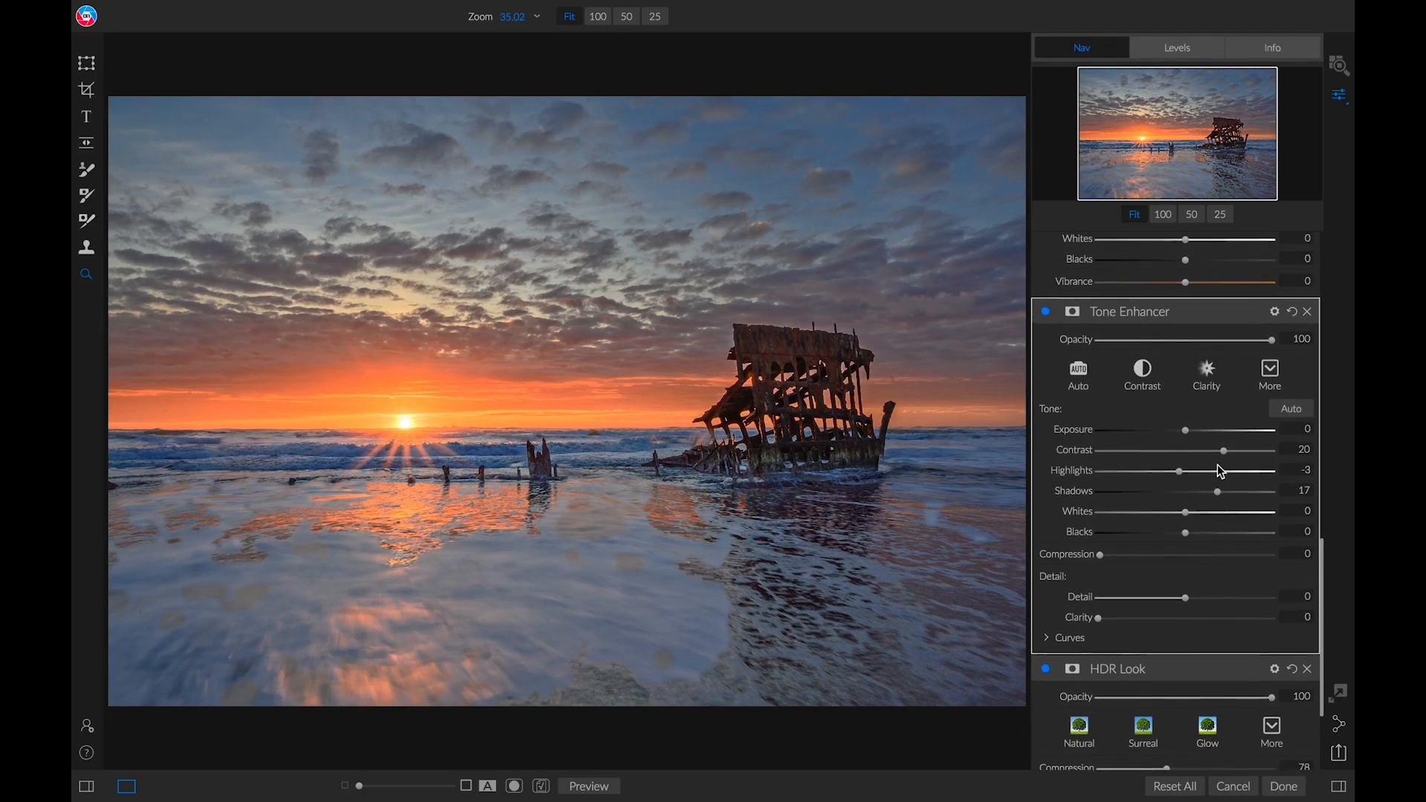
drag(1227, 462, 1224, 462)
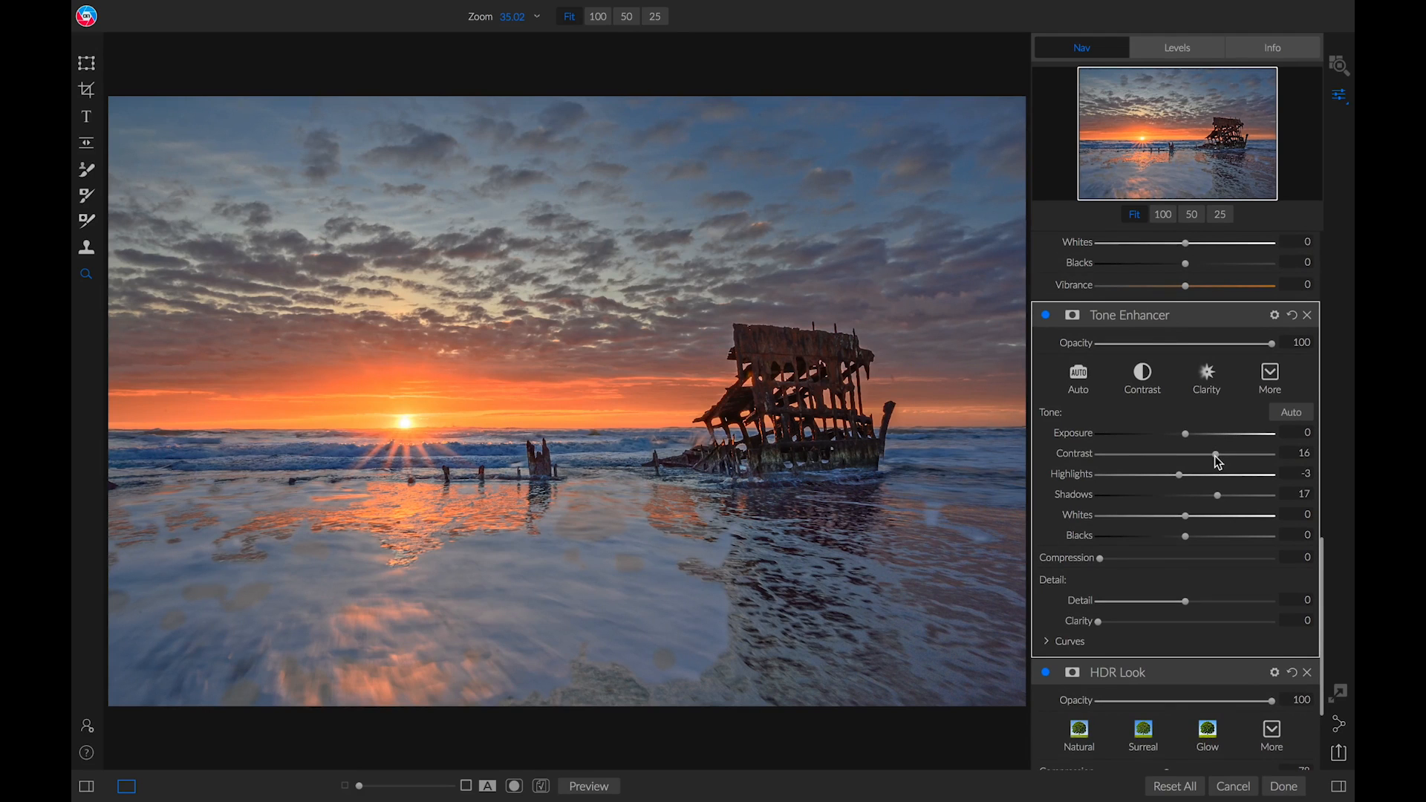
- Switch the Dynamic Contrast filter off and on again to compare its effect on the photo
scroll(1192, 472, up, 10)
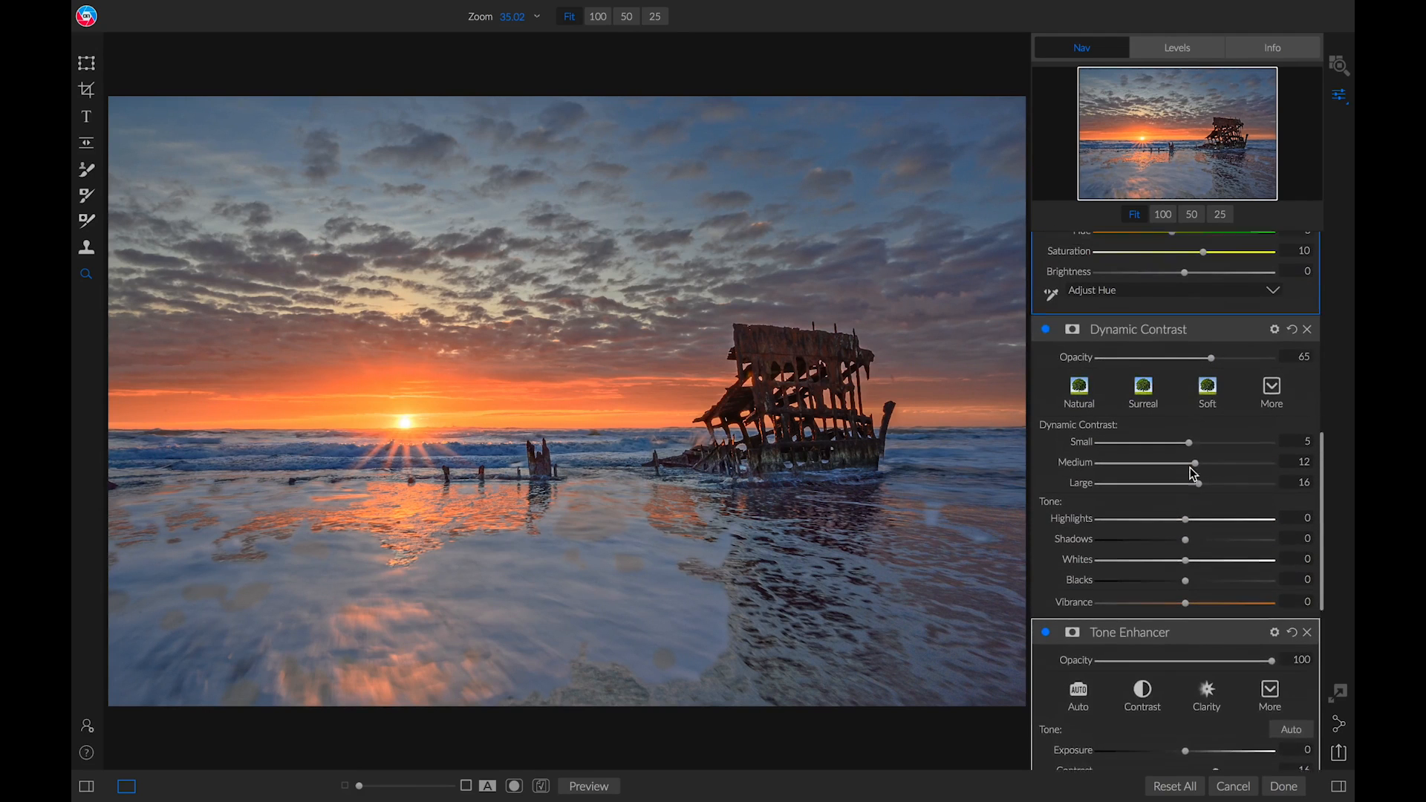
scroll(1192, 471, up, 1)
click(1047, 369)
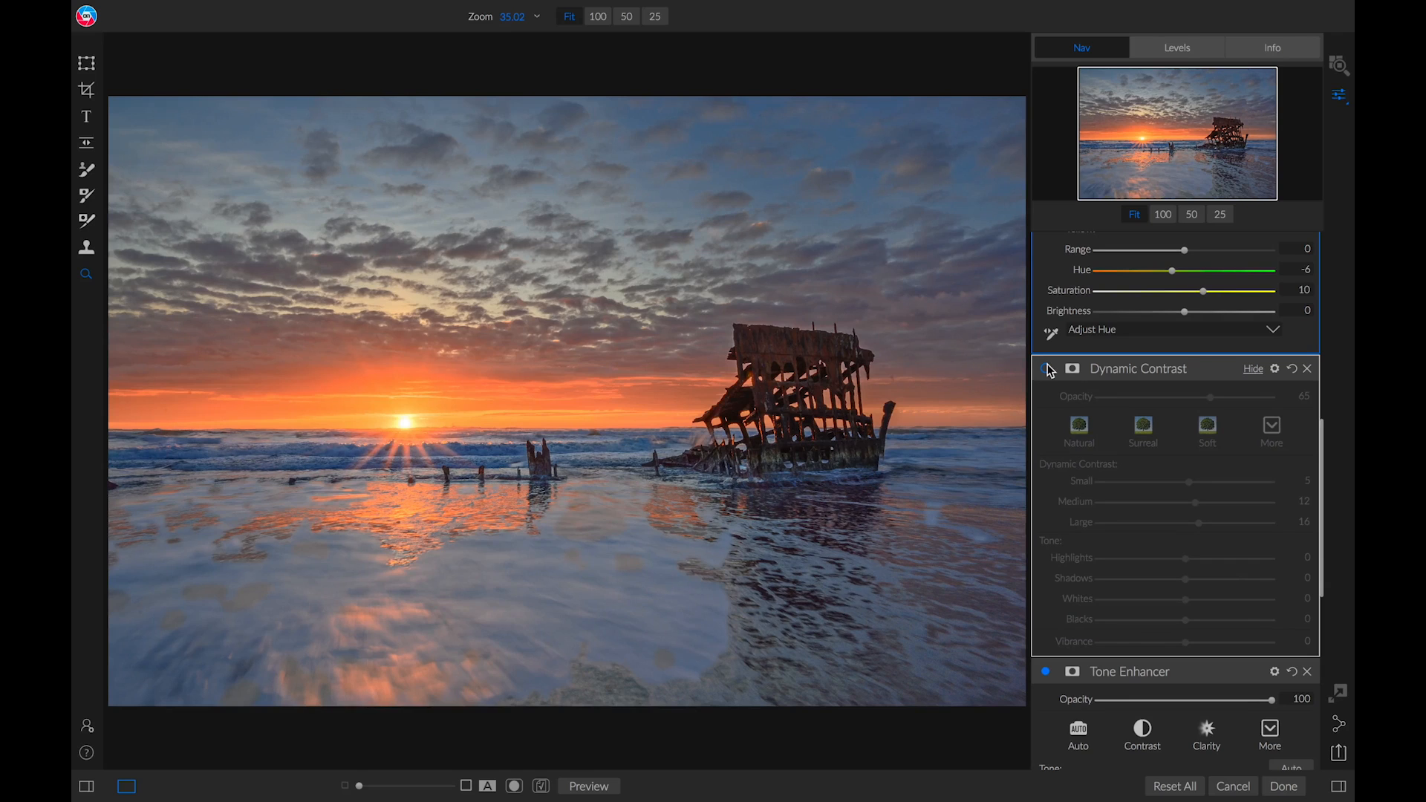
click(1047, 369)
- Lower the Brightness of the Blue color range in the Color Enhancer, and show the Orange range's settings
scroll(1133, 479, up, 9)
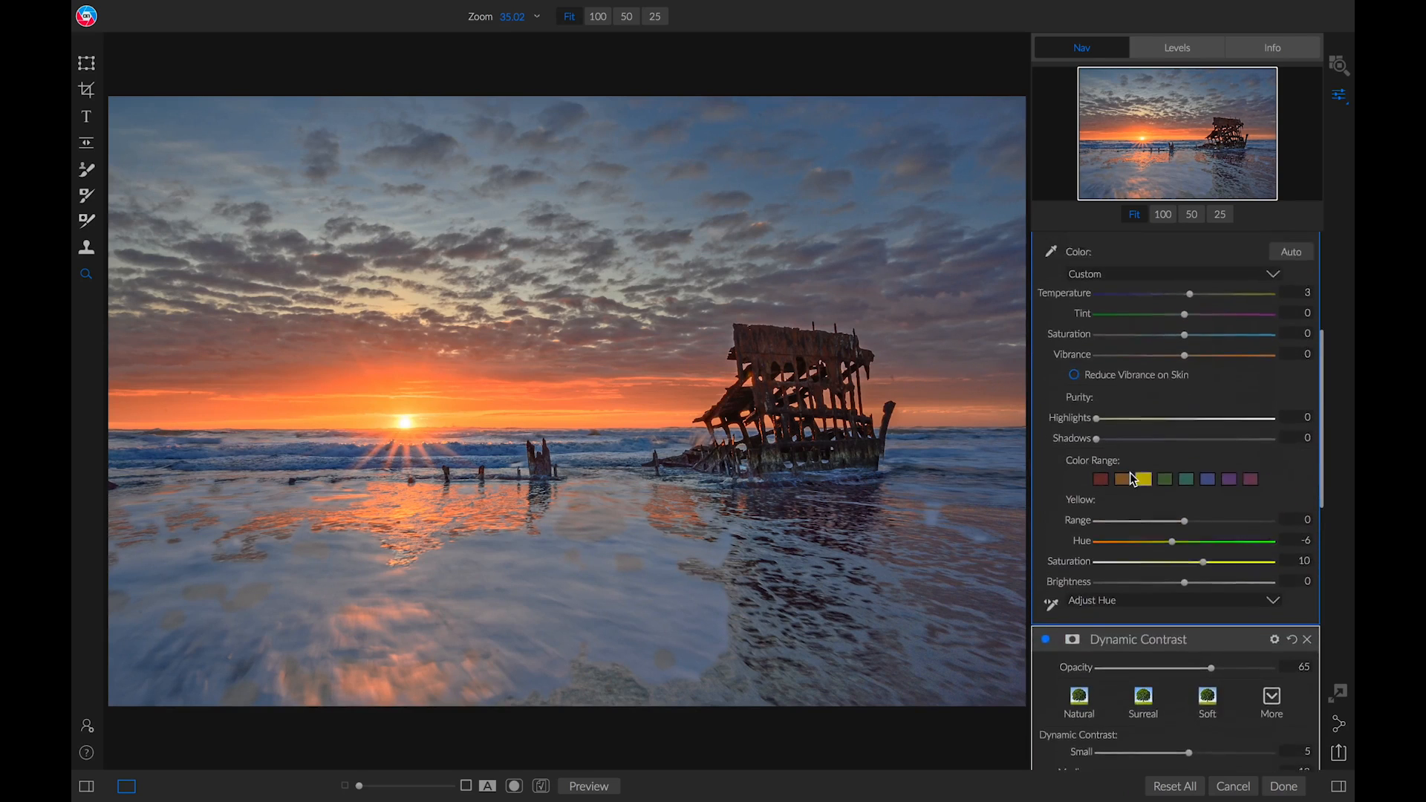
scroll(1132, 478, up, 2)
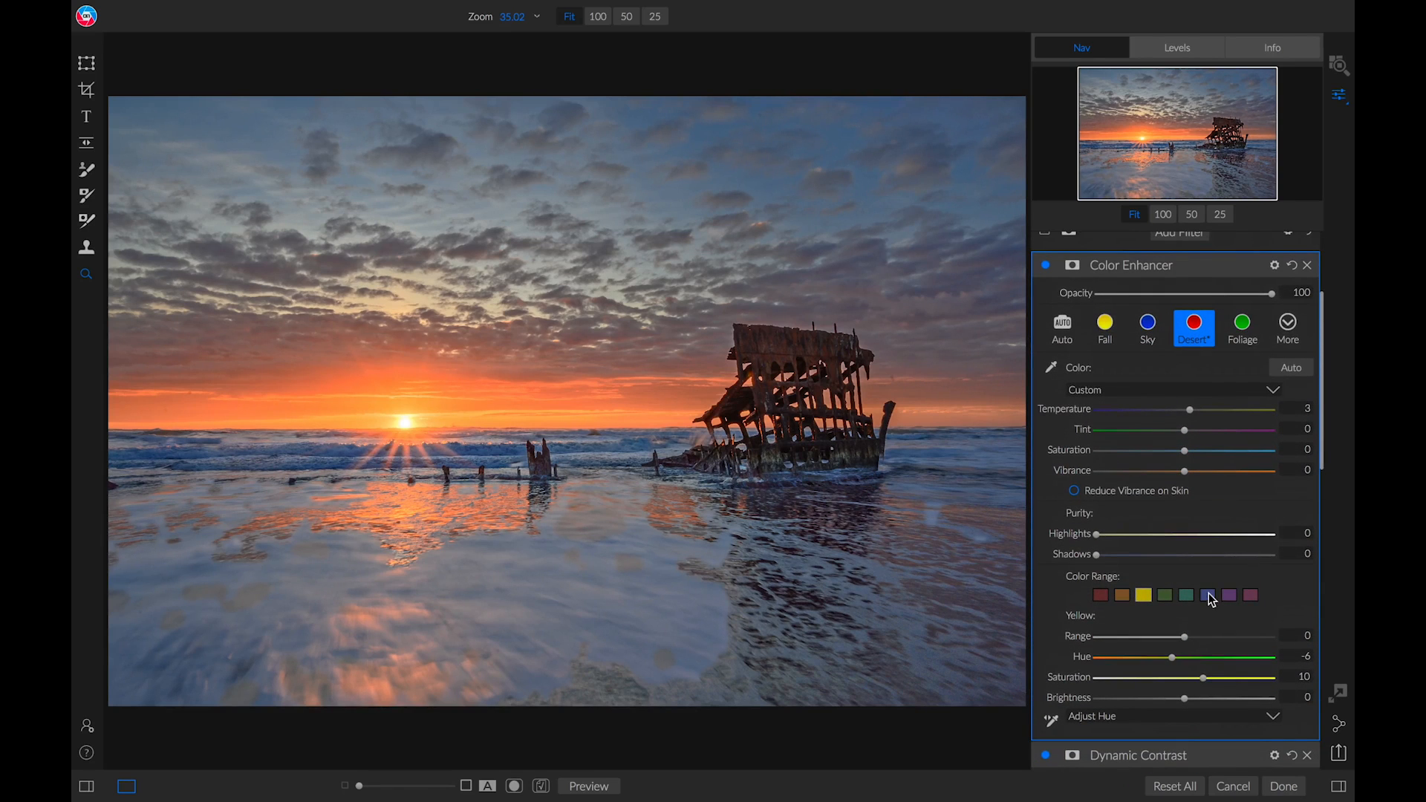
click(1208, 598)
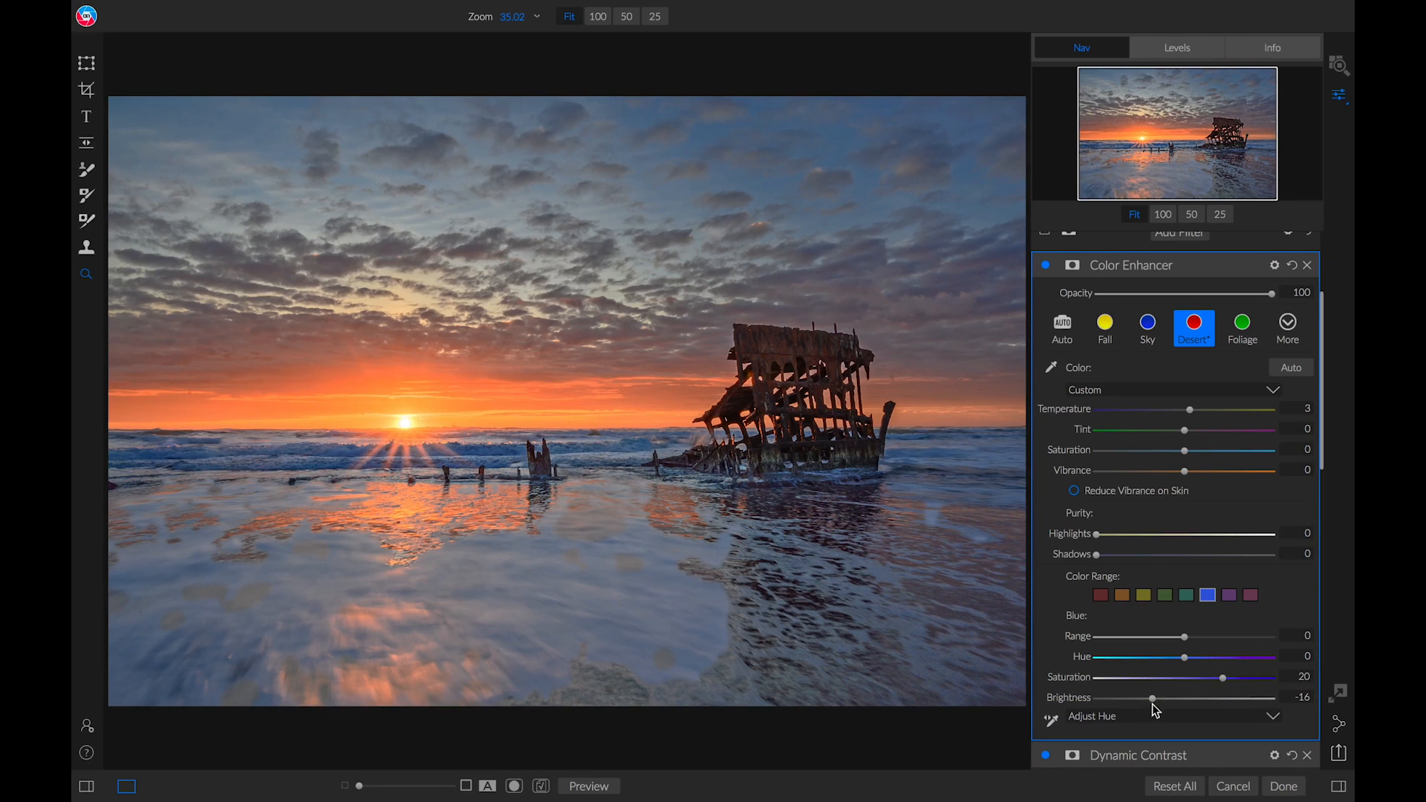
drag(1151, 699, 1145, 700)
click(1122, 596)
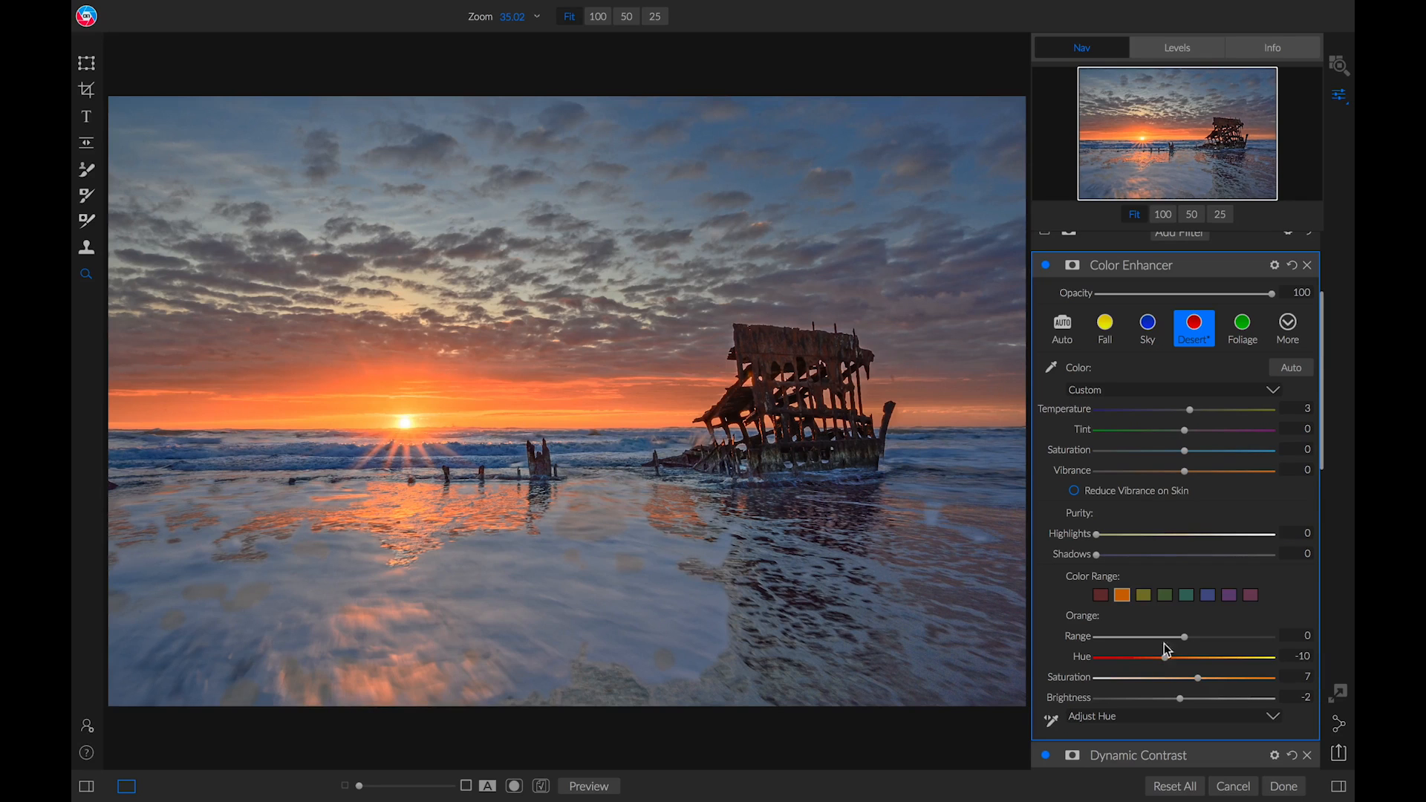
- Compare the photo before and after the effects, and save the finished edit back to the Lightroom library
scroll(1209, 459, up, 3)
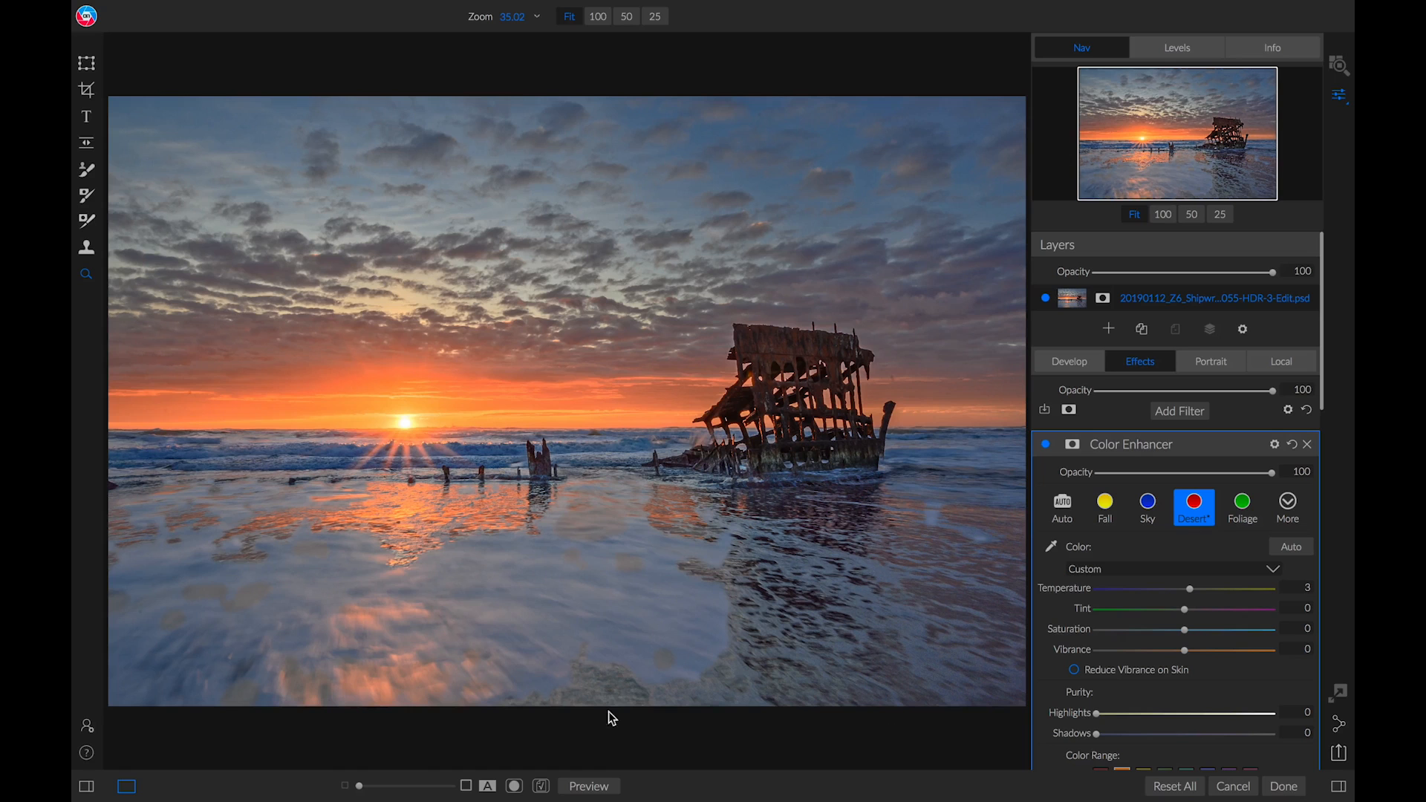
click(597, 785)
click(597, 786)
click(597, 786)
click(597, 785)
click(1281, 785)
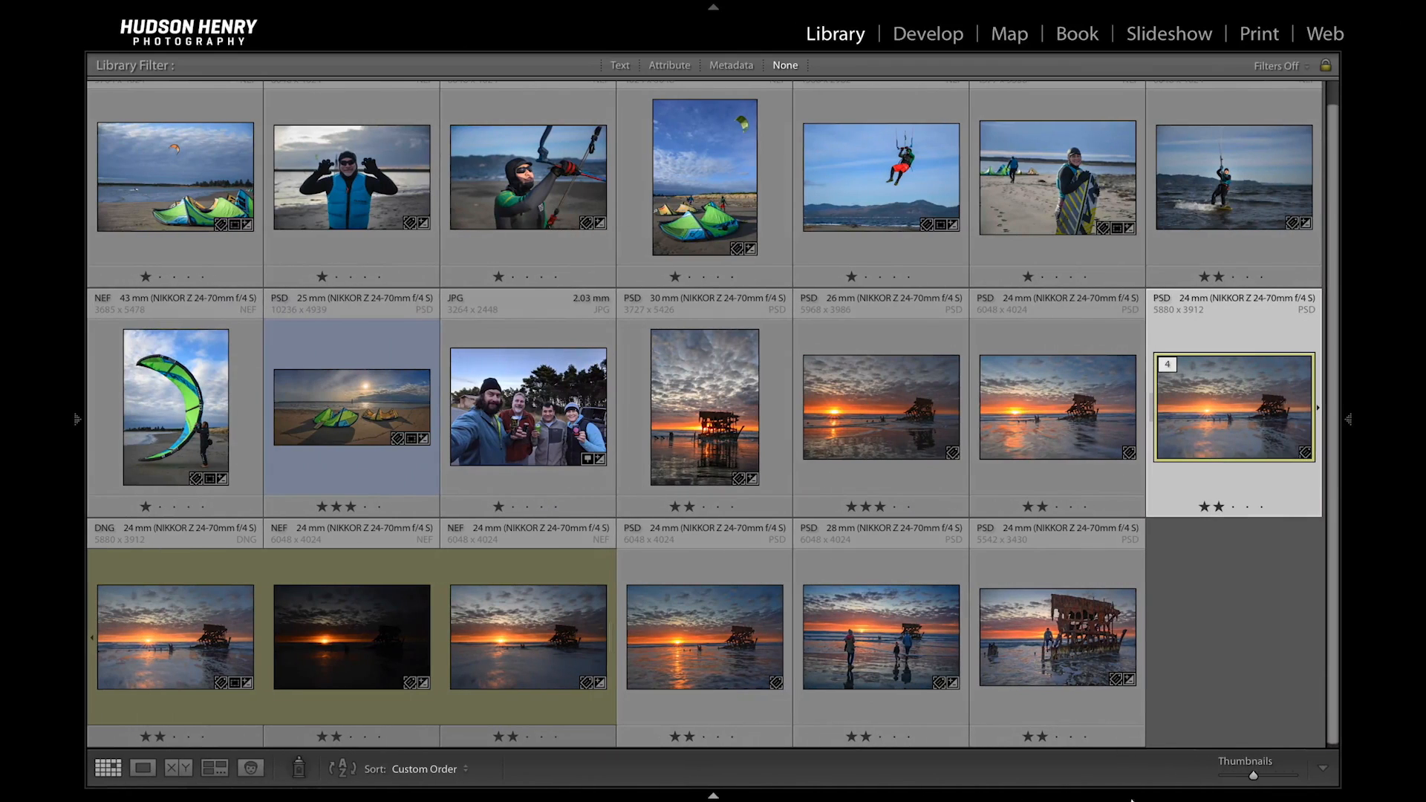
- Collapse the stack of the shipwreck HDR photos and open the HDR-3-Edit PSD in a single-photo view
mouse_move(1228, 427)
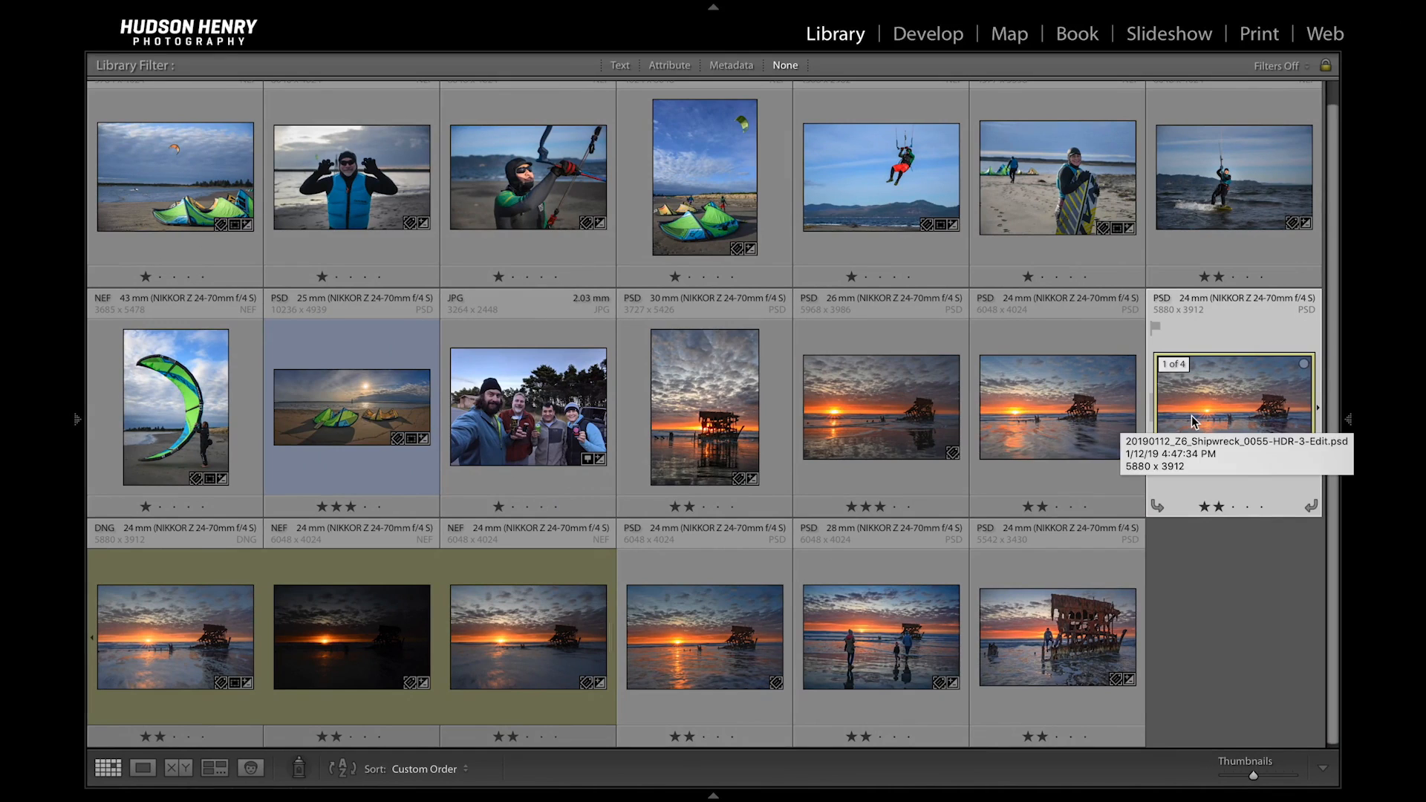
click(1174, 372)
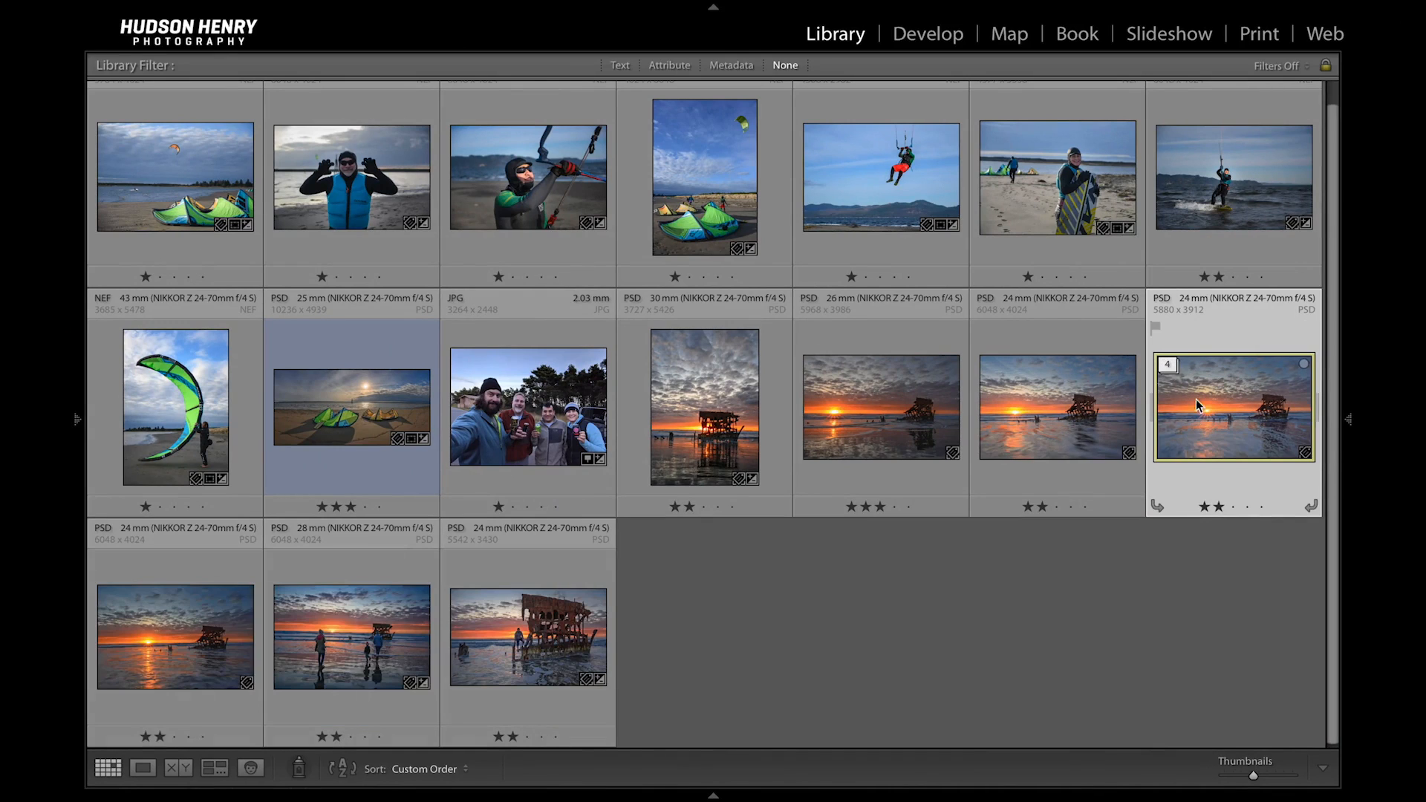
double_click(1201, 401)
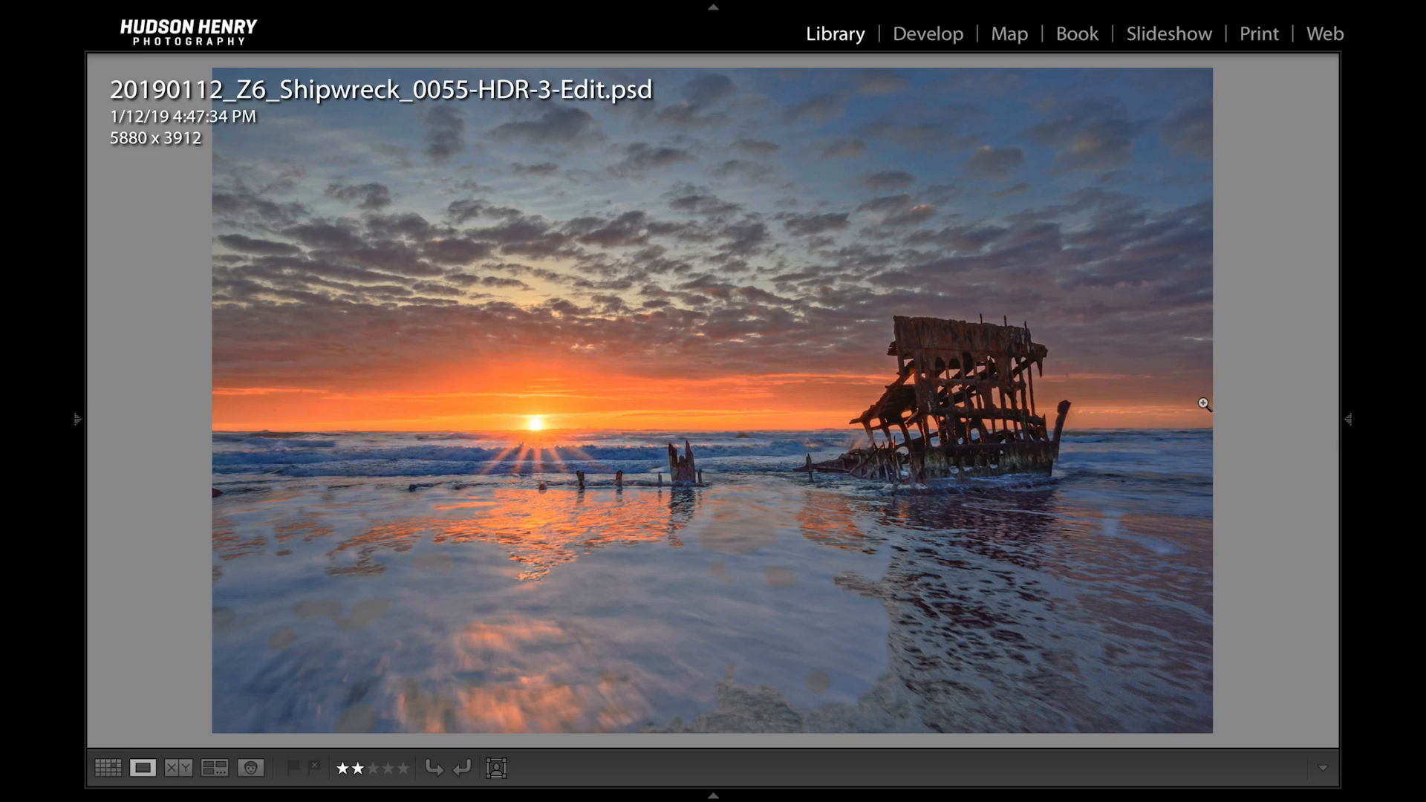
- Develop the HDR-3-Edit photo with Highlights lowered to −12 in the Basic adjustments
click(954, 31)
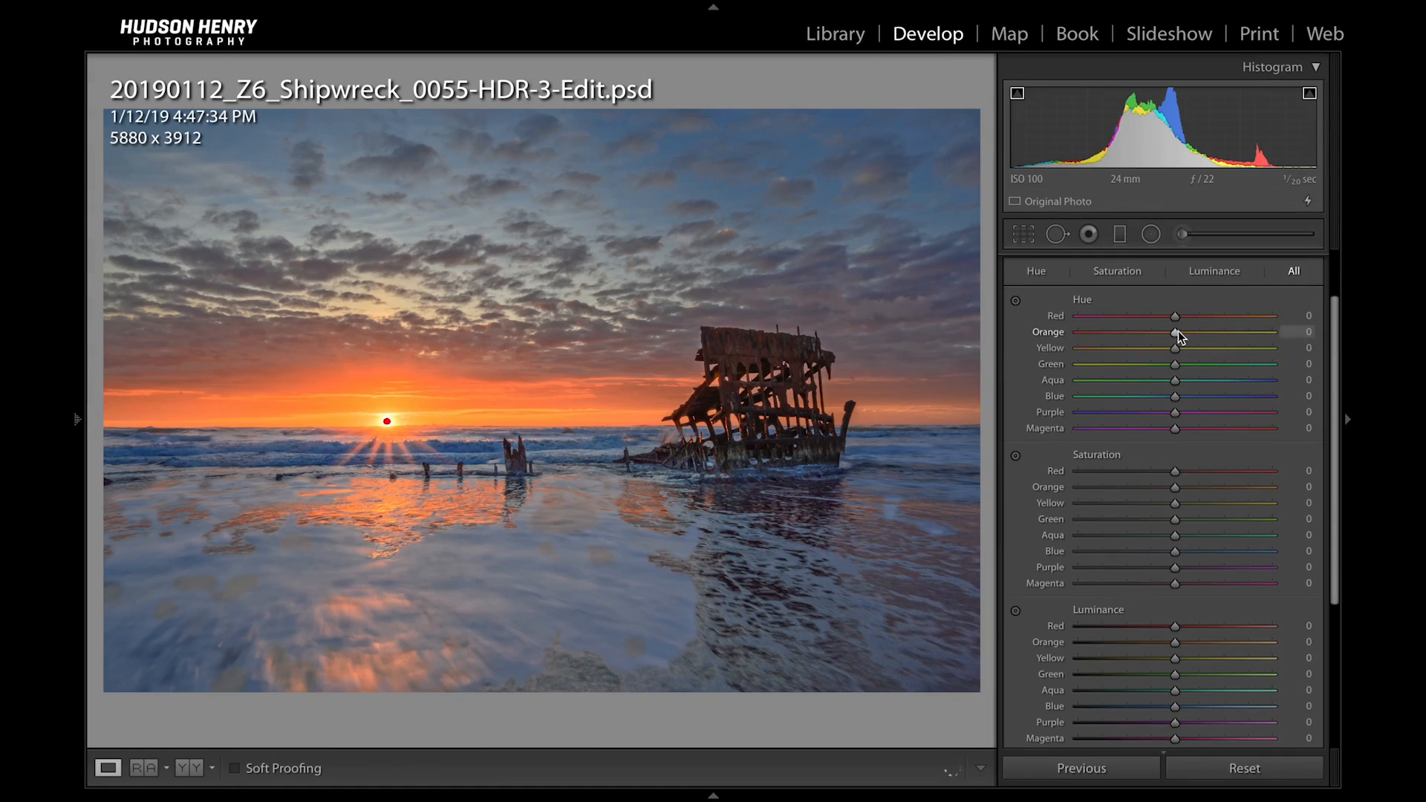
scroll(1171, 393, up, 2)
click(1182, 261)
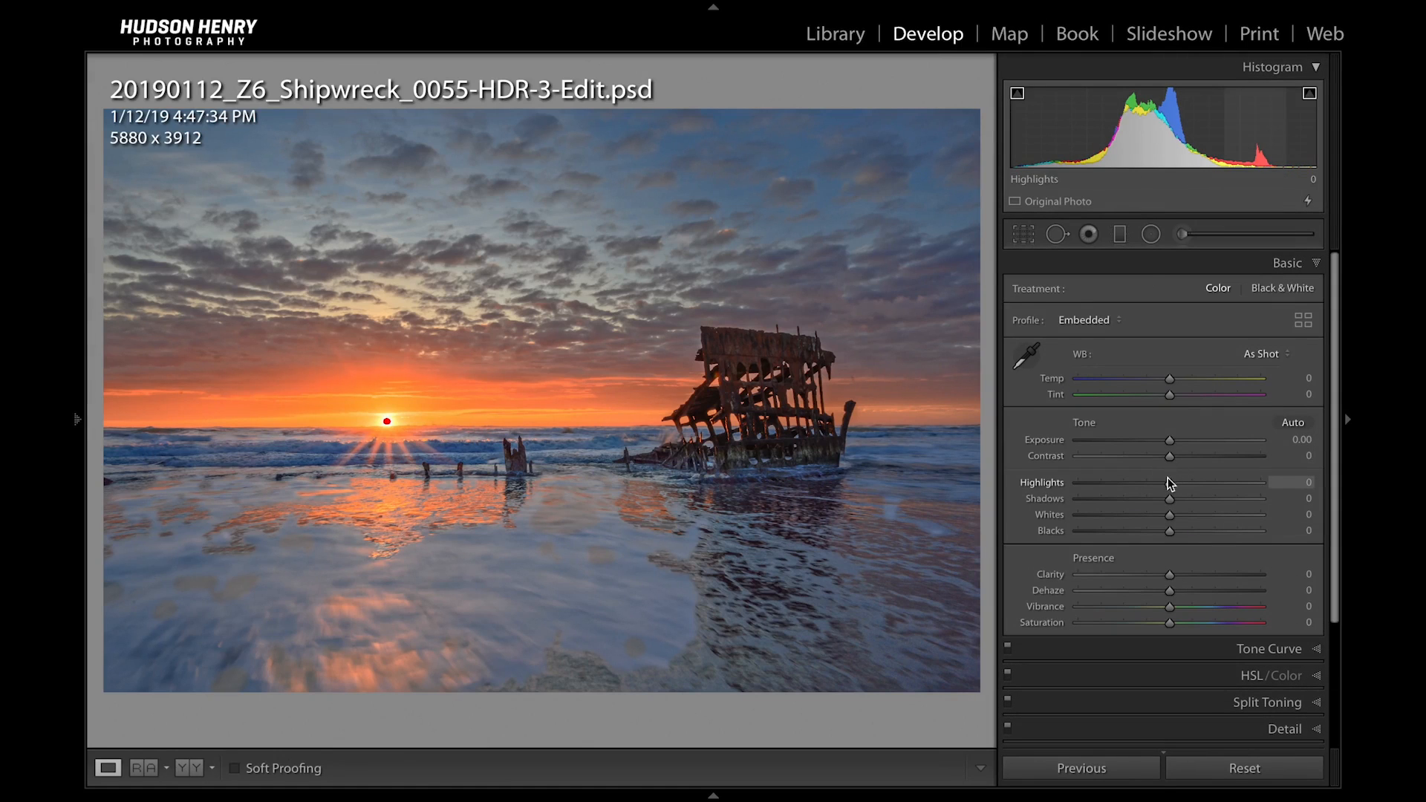
drag(1169, 486, 1161, 486)
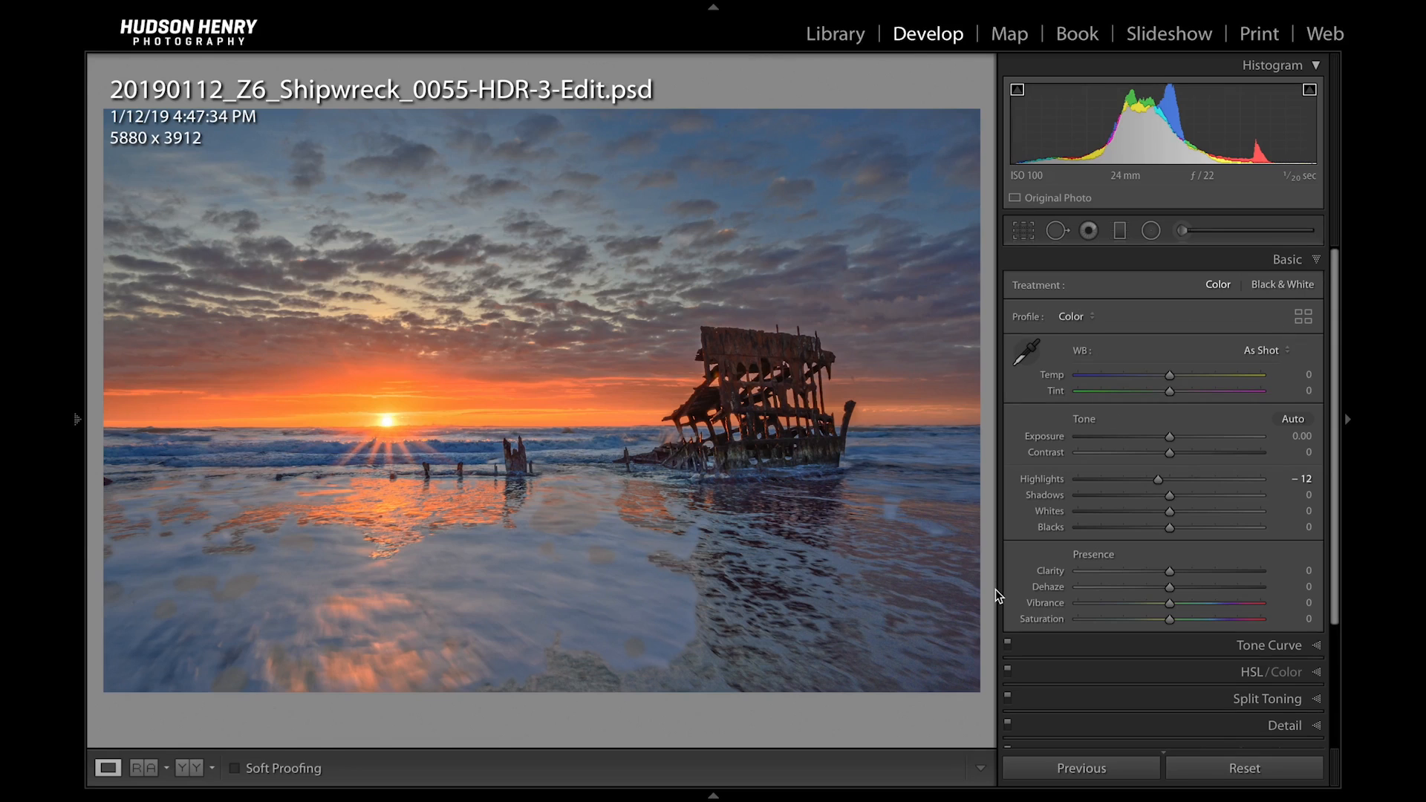
- Compare the Shipwreck_0055-HDR-3-Edit photo with the Shipwreck_0045-Edit photo by viewing each one enlarged
key(g)
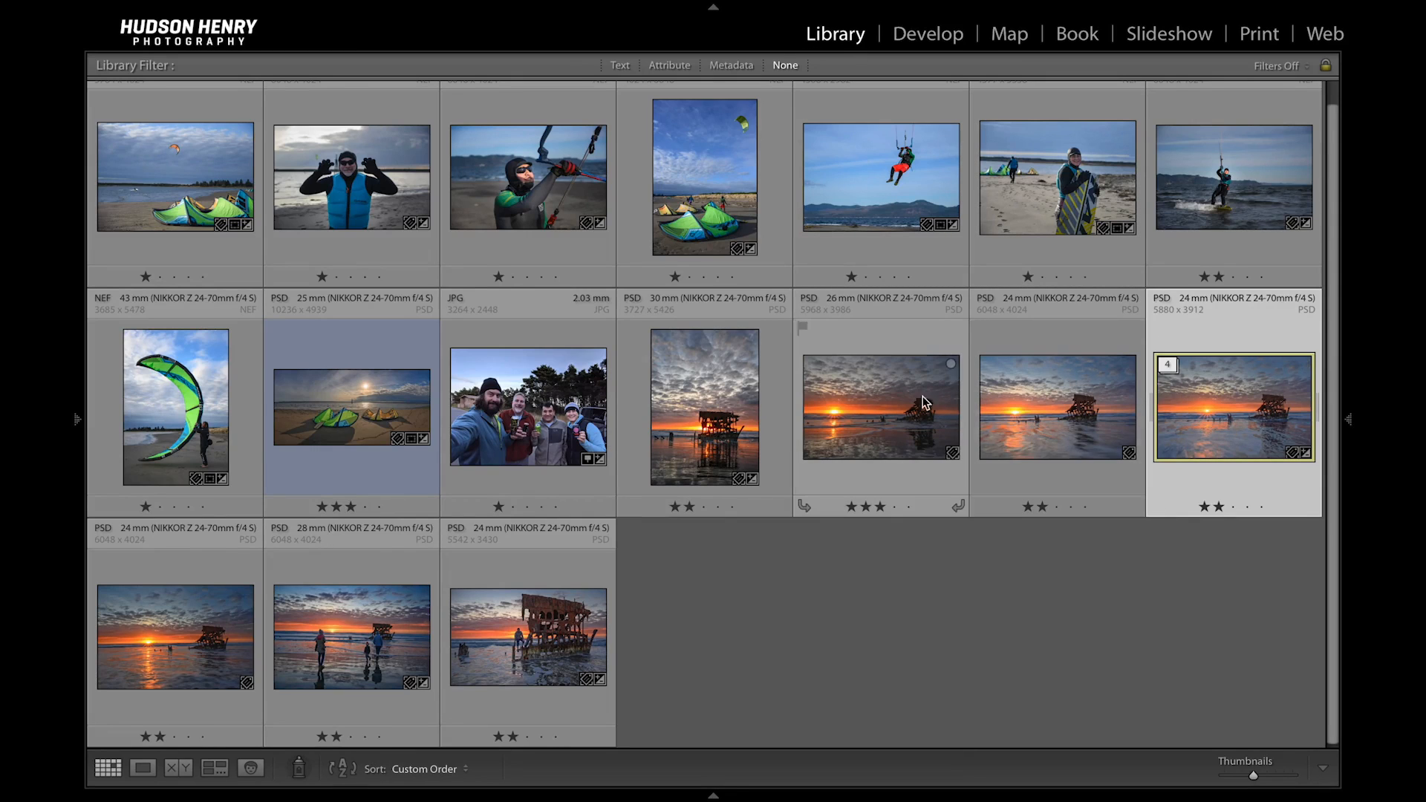
double_click(1244, 425)
key(g)
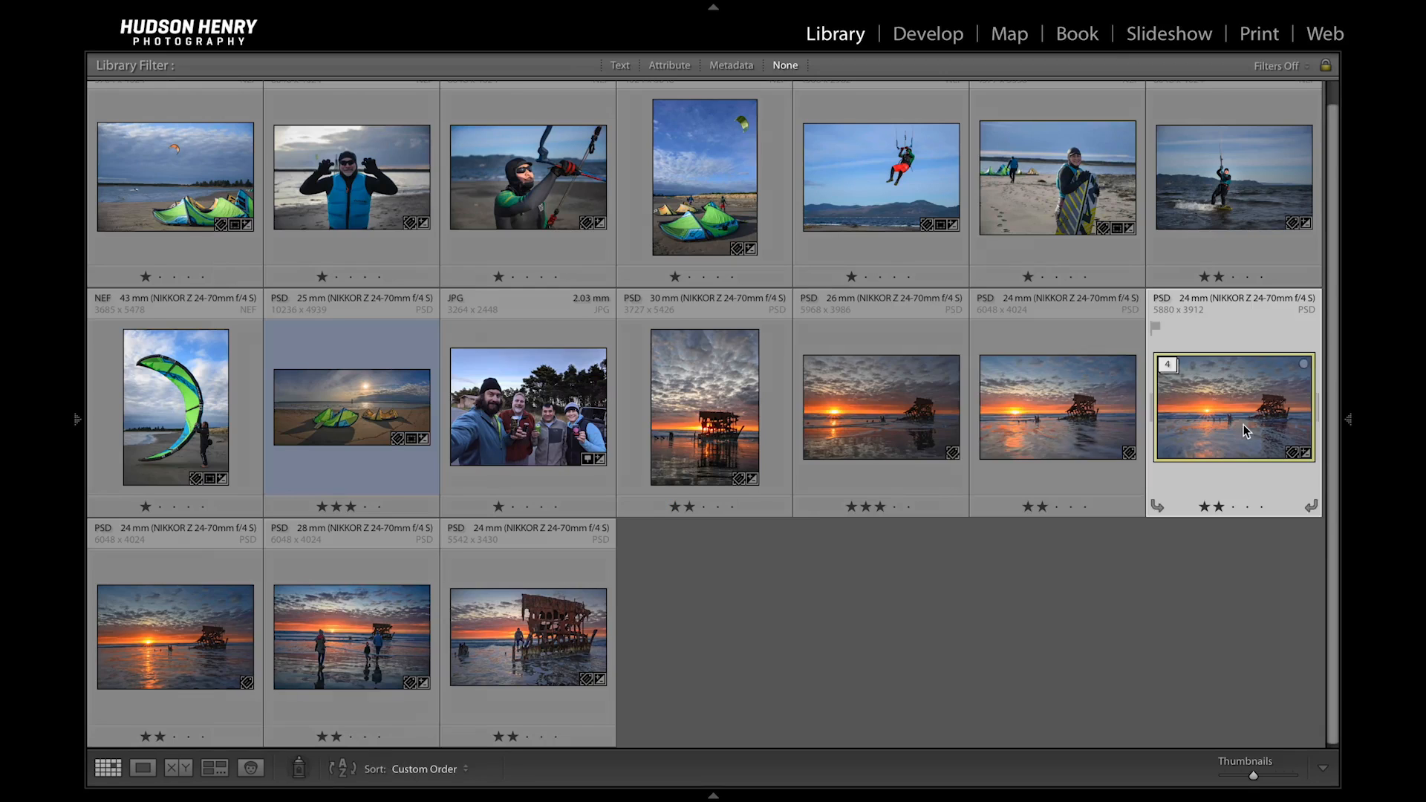
double_click(892, 408)
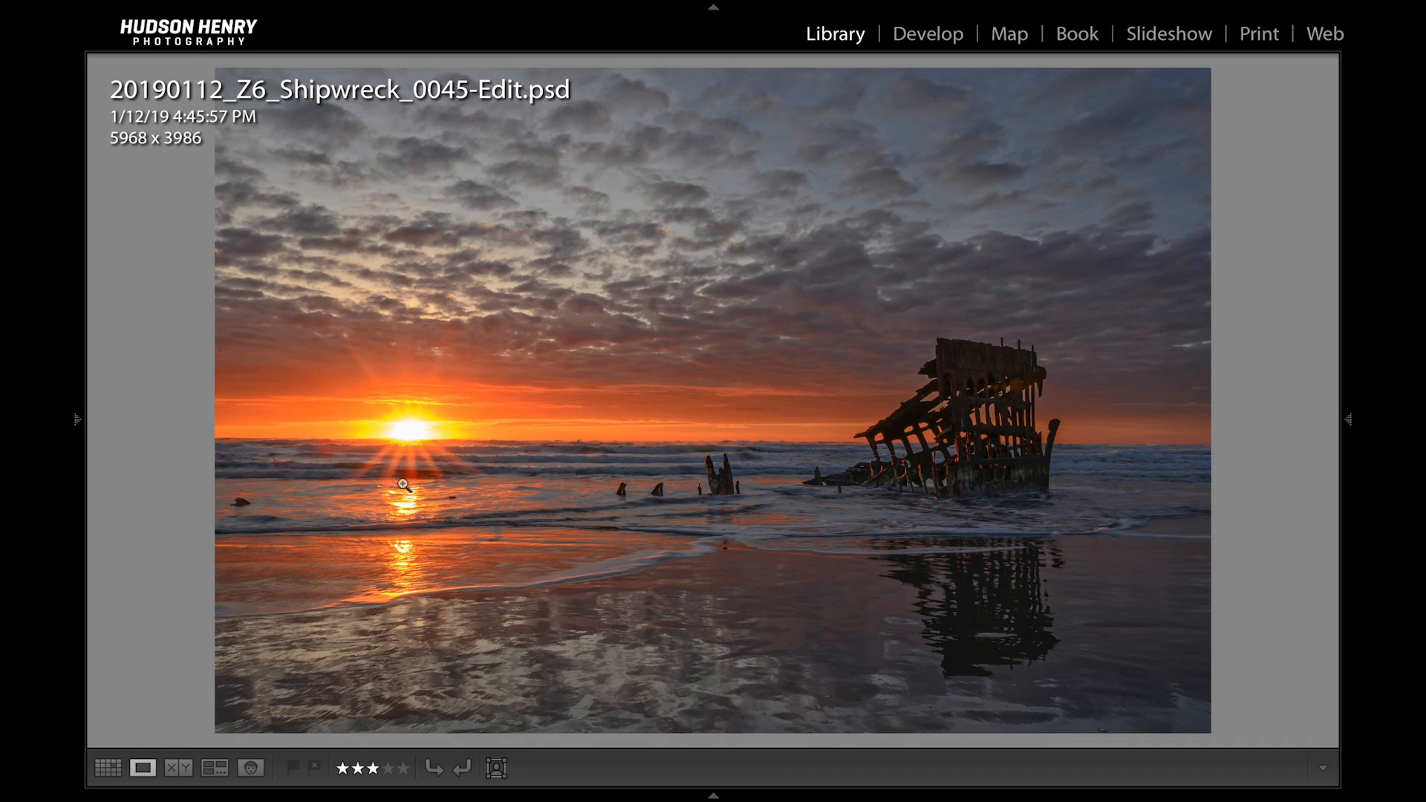
key(g)
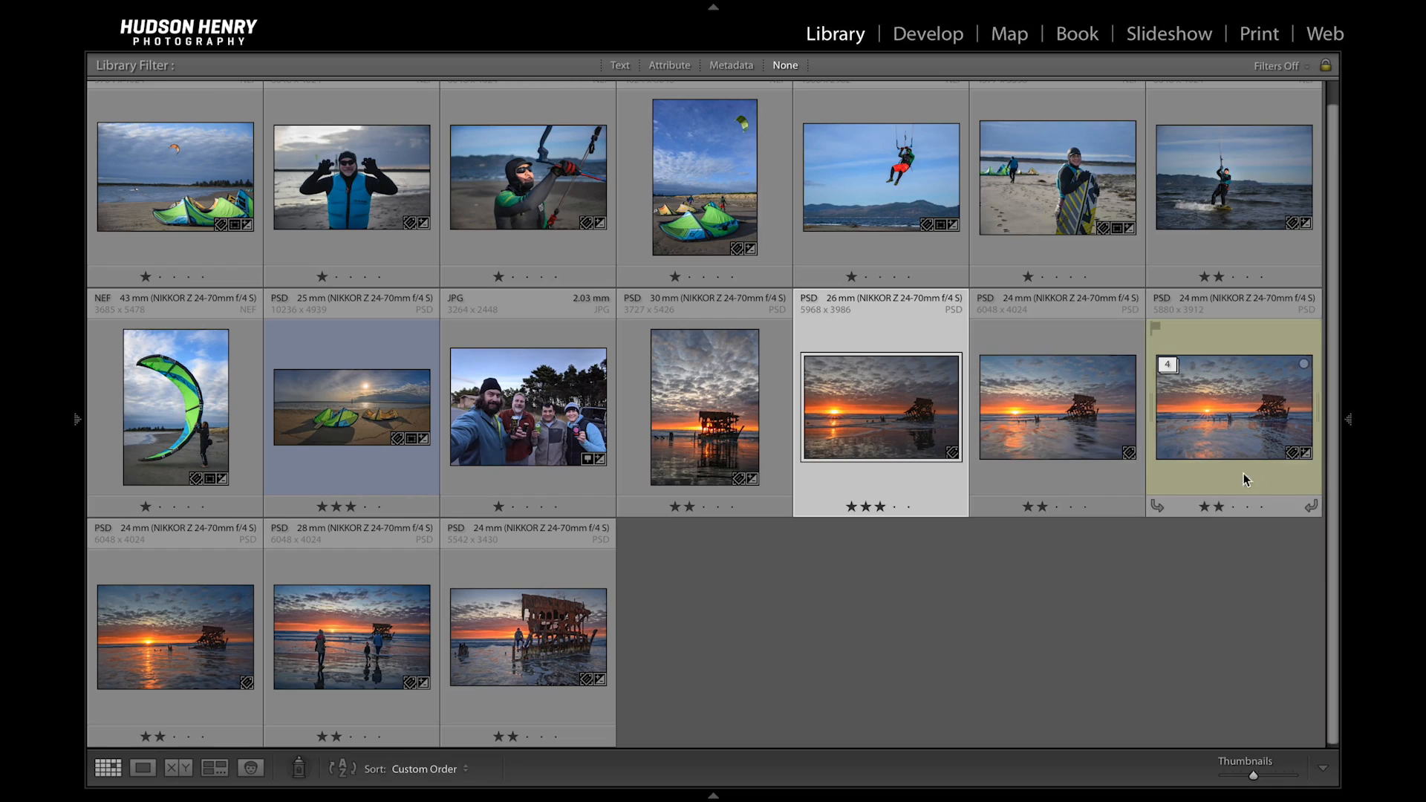
click(1258, 432)
key(e)
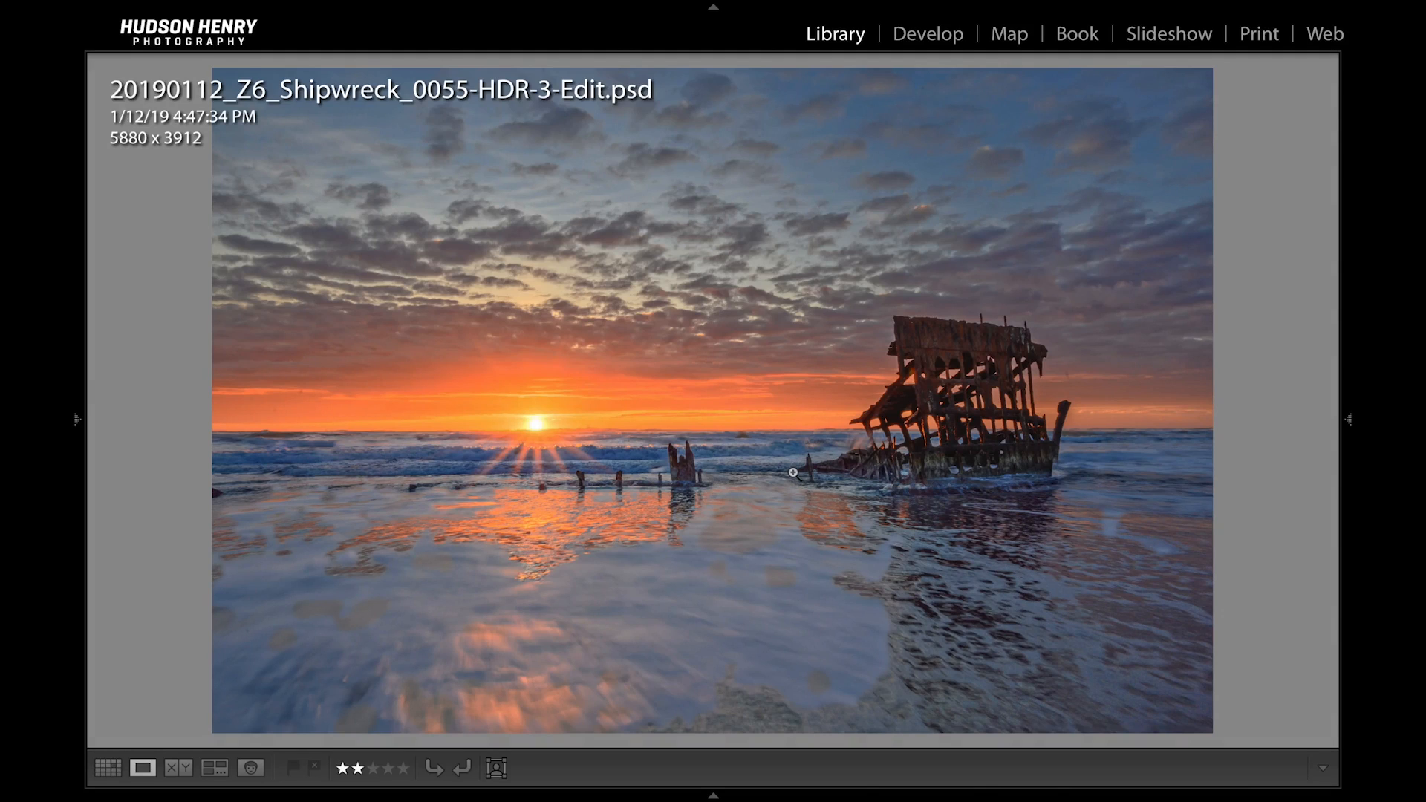
key(g)
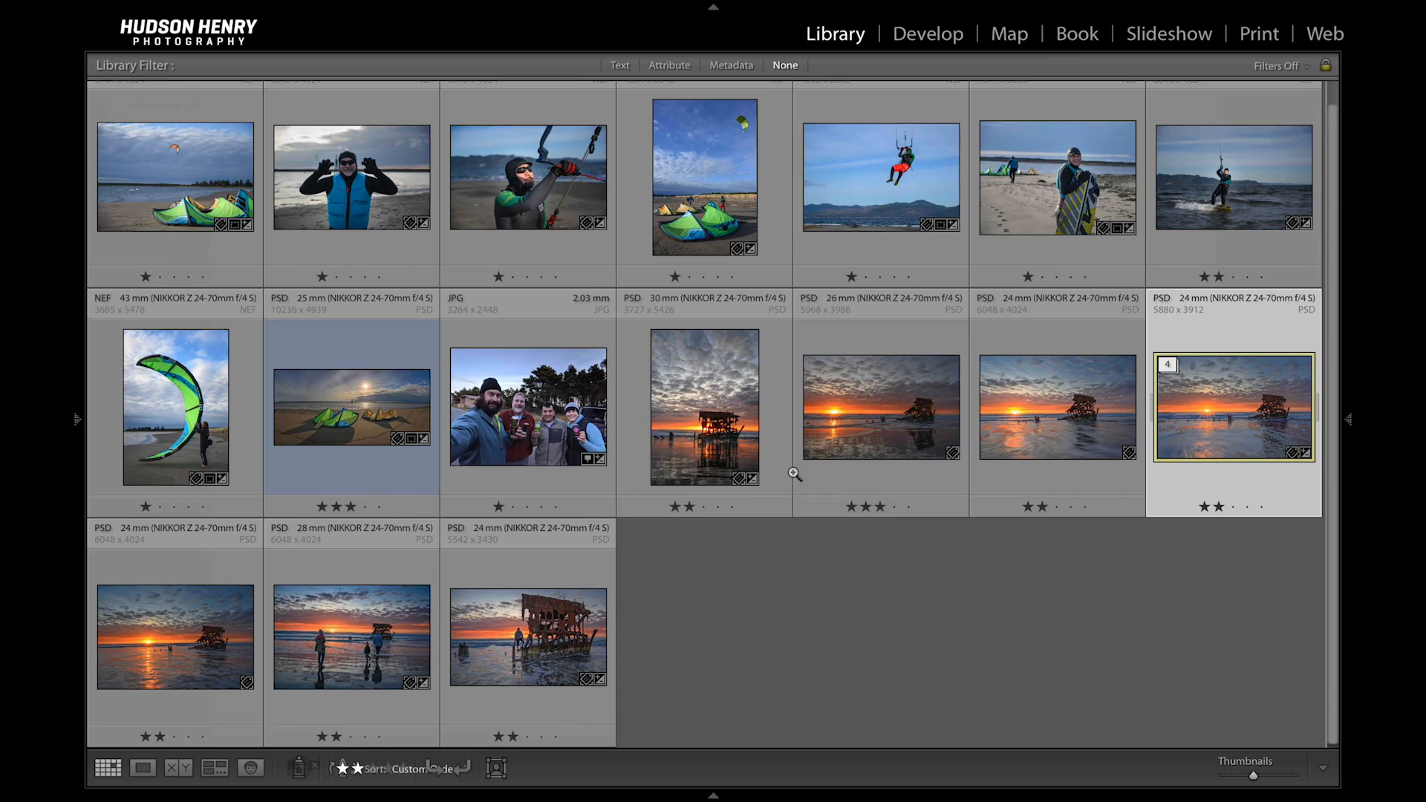
click(867, 439)
double_click(867, 439)
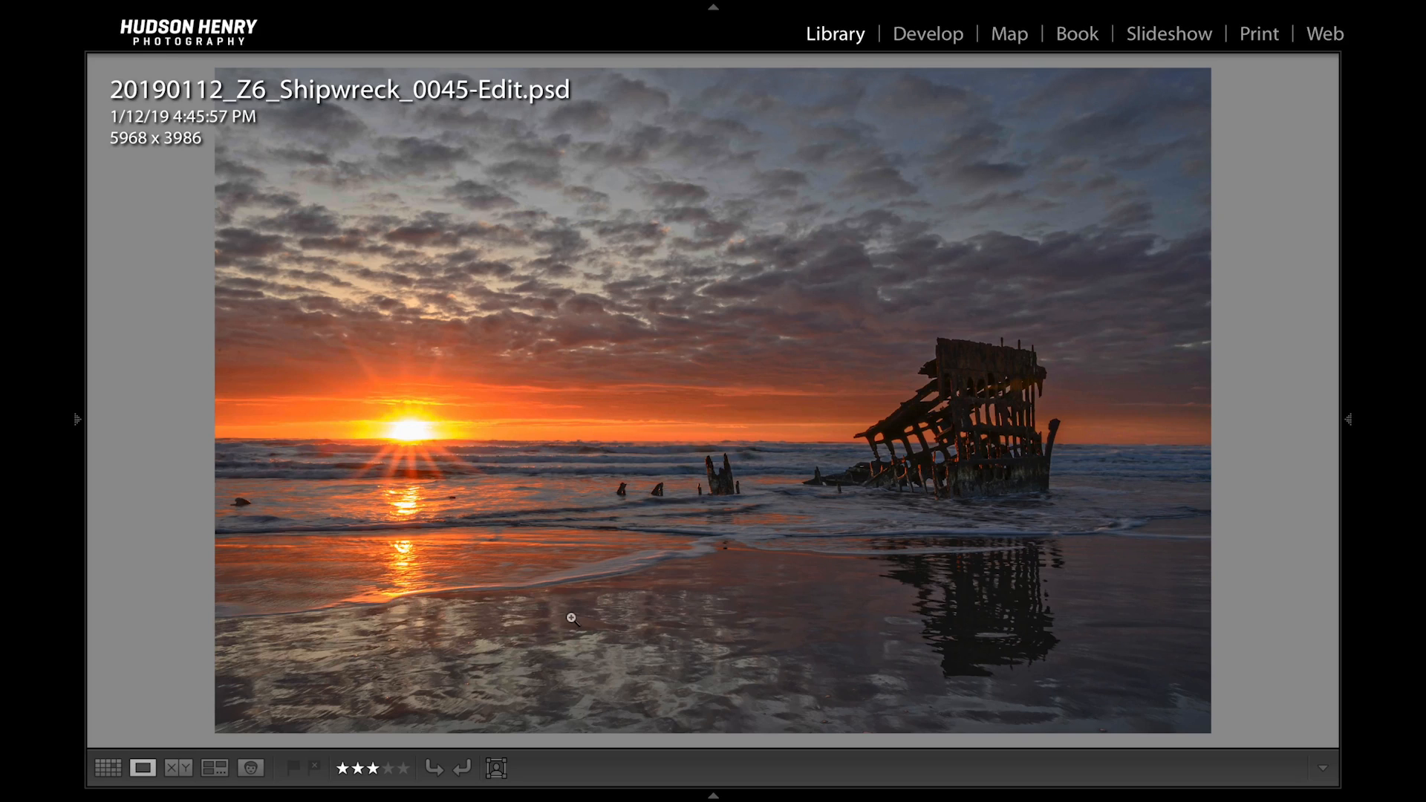
key(g)
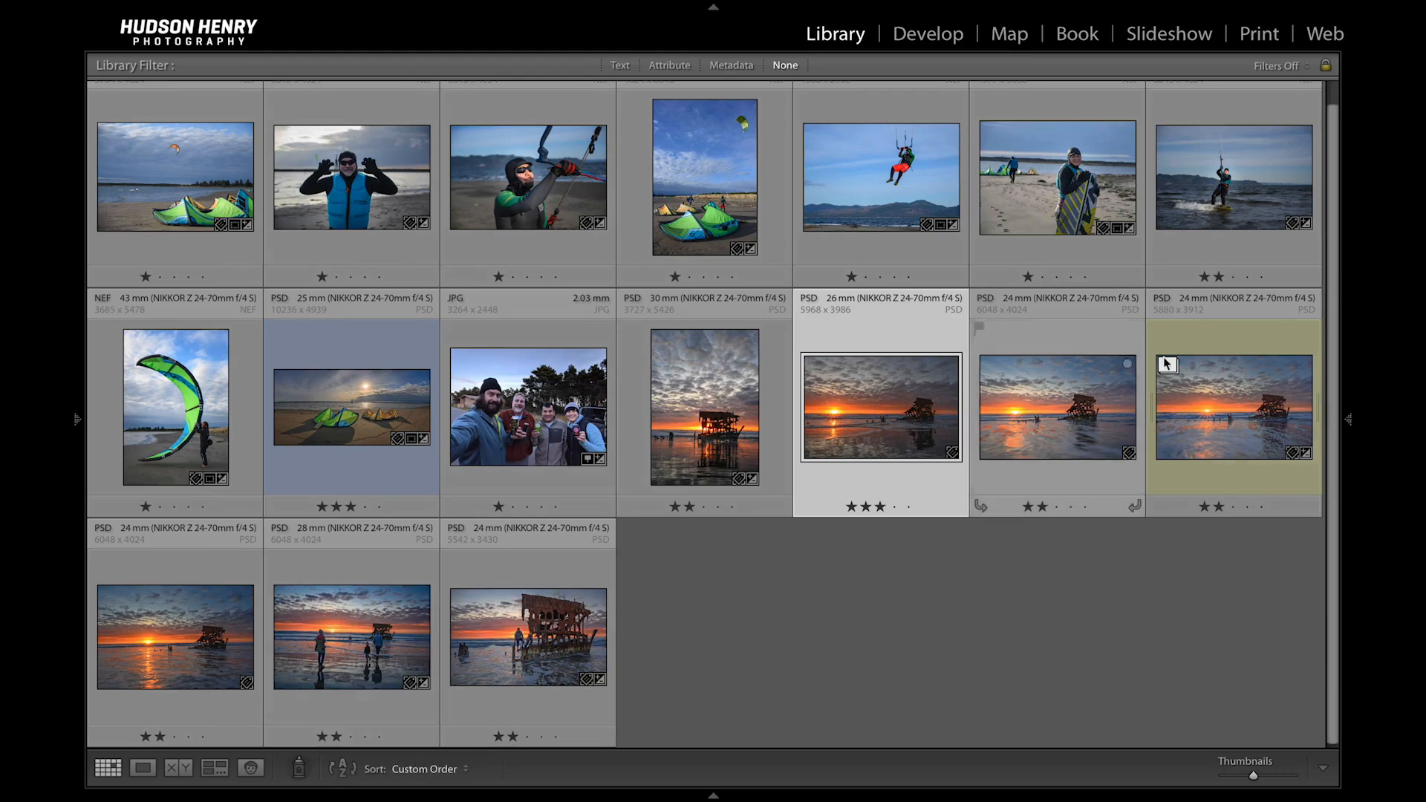
- Select the Shipwreck_0045-Edit and Shipwreck_0055-HDR-3-Edit photos together and open them as layers in Photoshop
ctrl+click(1248, 399)
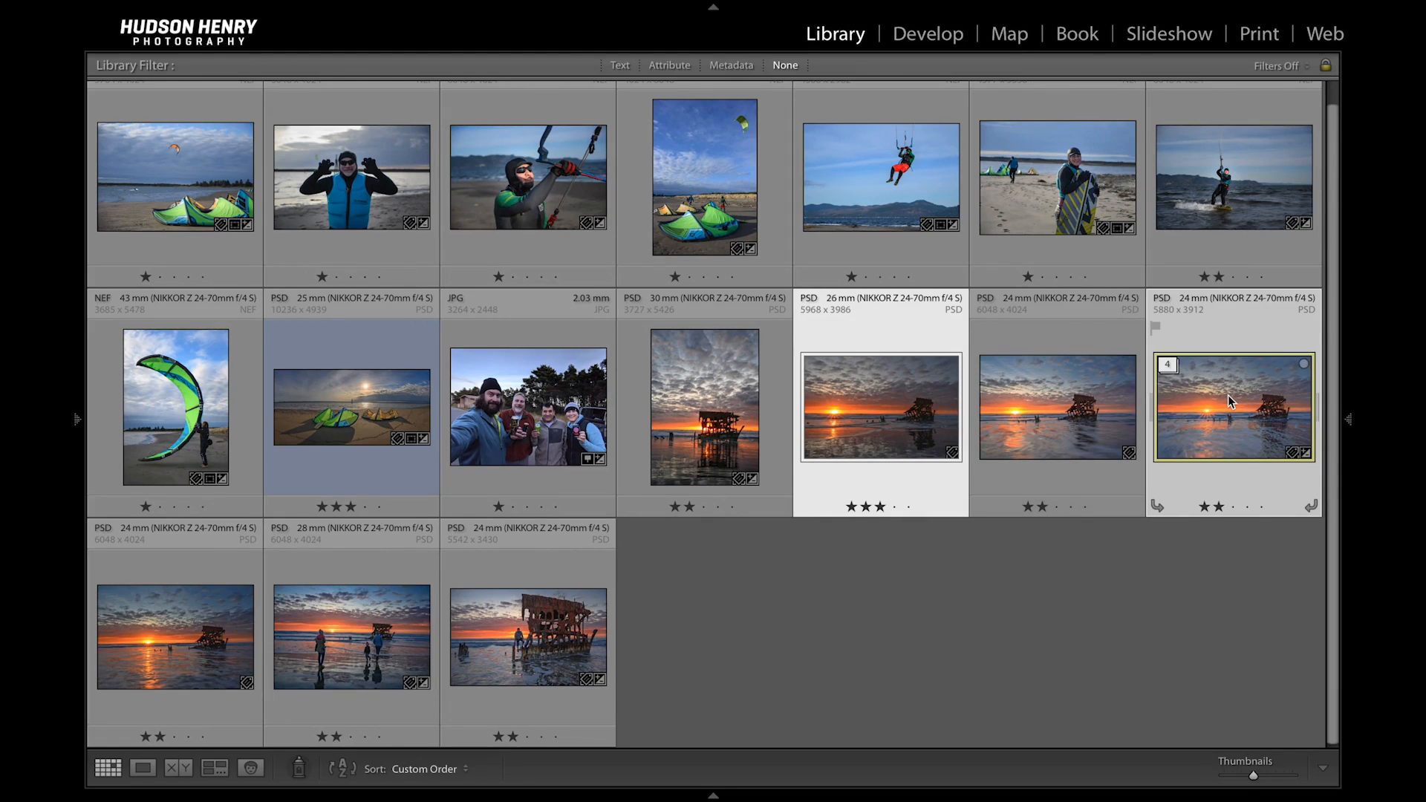
right_click(1229, 397)
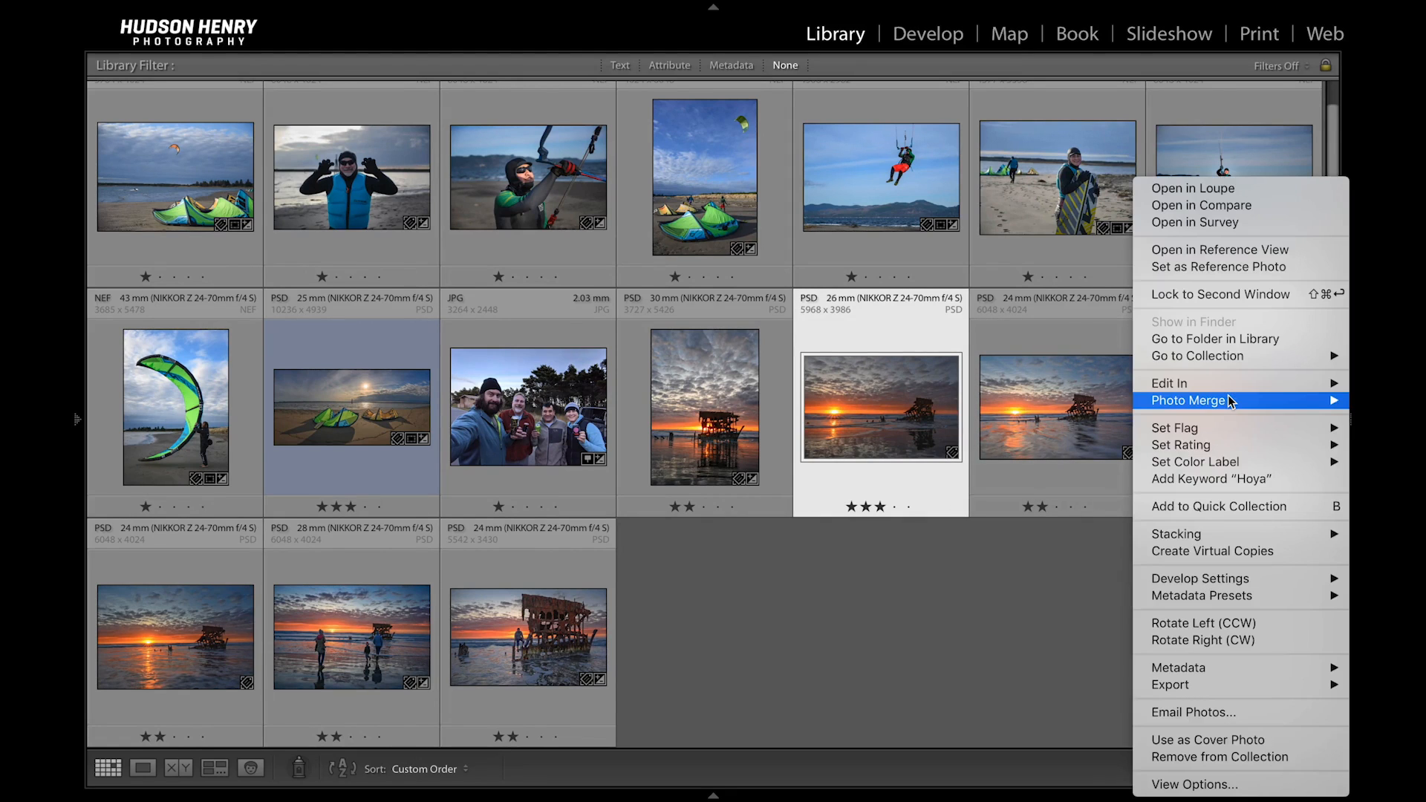
mouse_move(1225, 386)
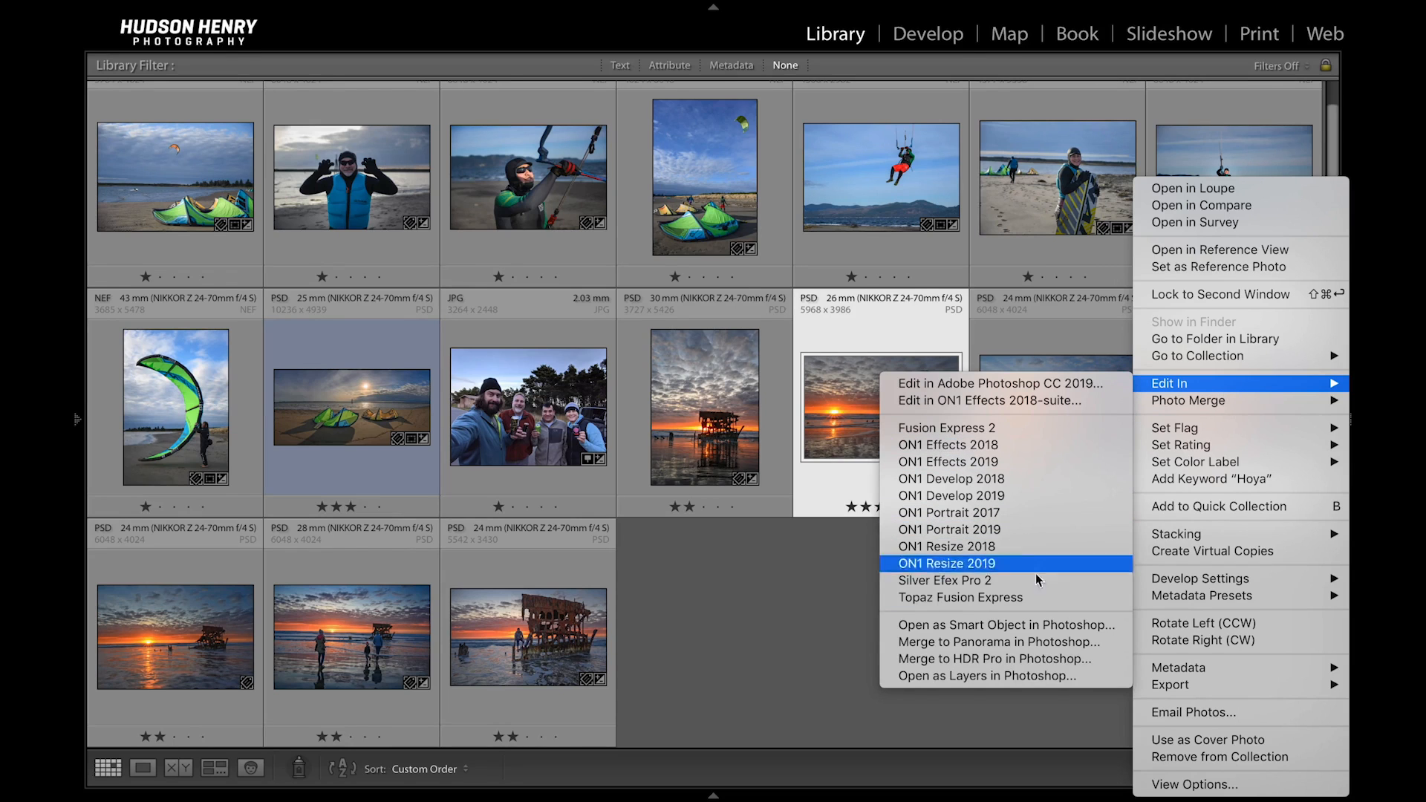
click(1044, 676)
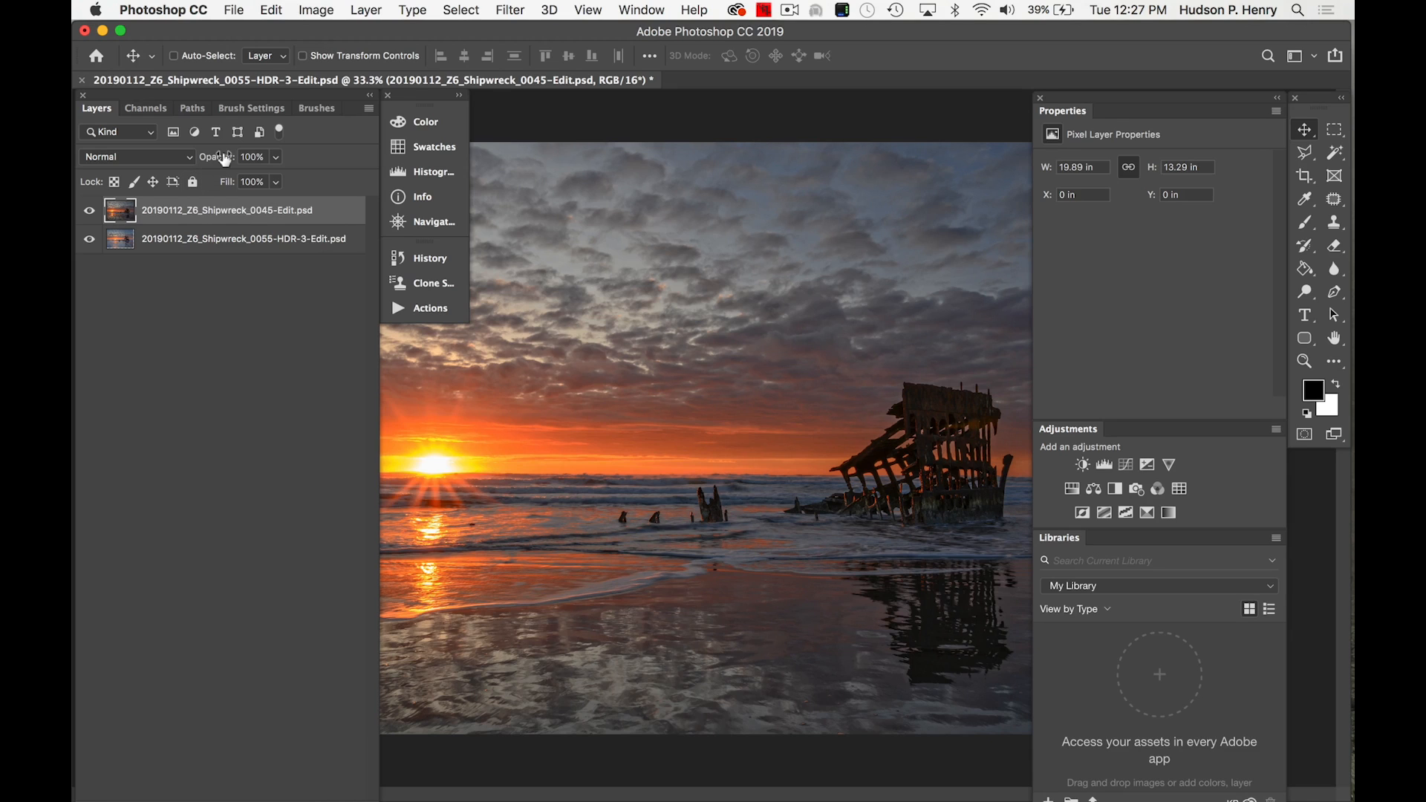
- Lower the Shipwreck_0045-Edit layer's opacity to 57% and move it about 1.27 in up and 0.29 in left over the HDR layer
drag(215, 157, 206, 158)
drag(204, 159, 186, 160)
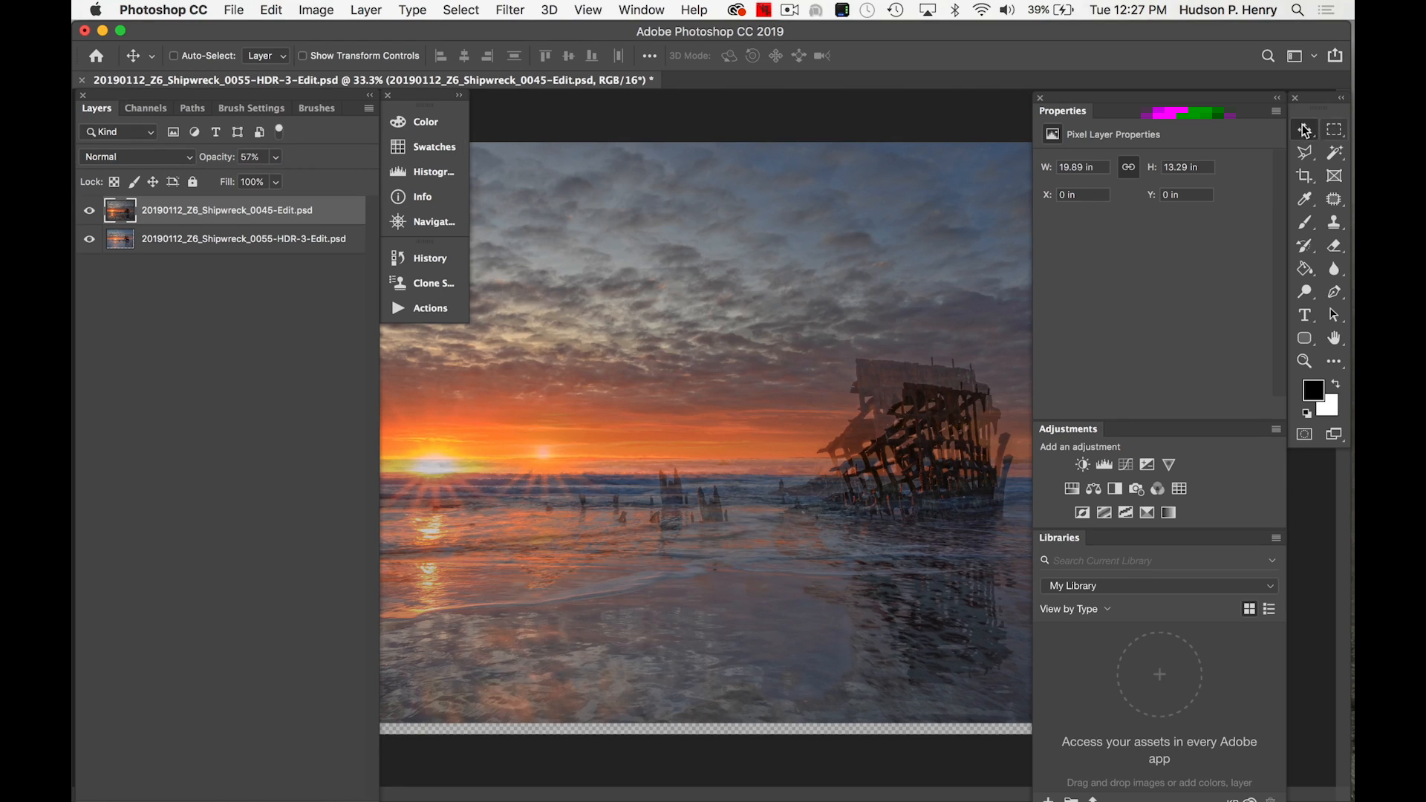
key(Tab)
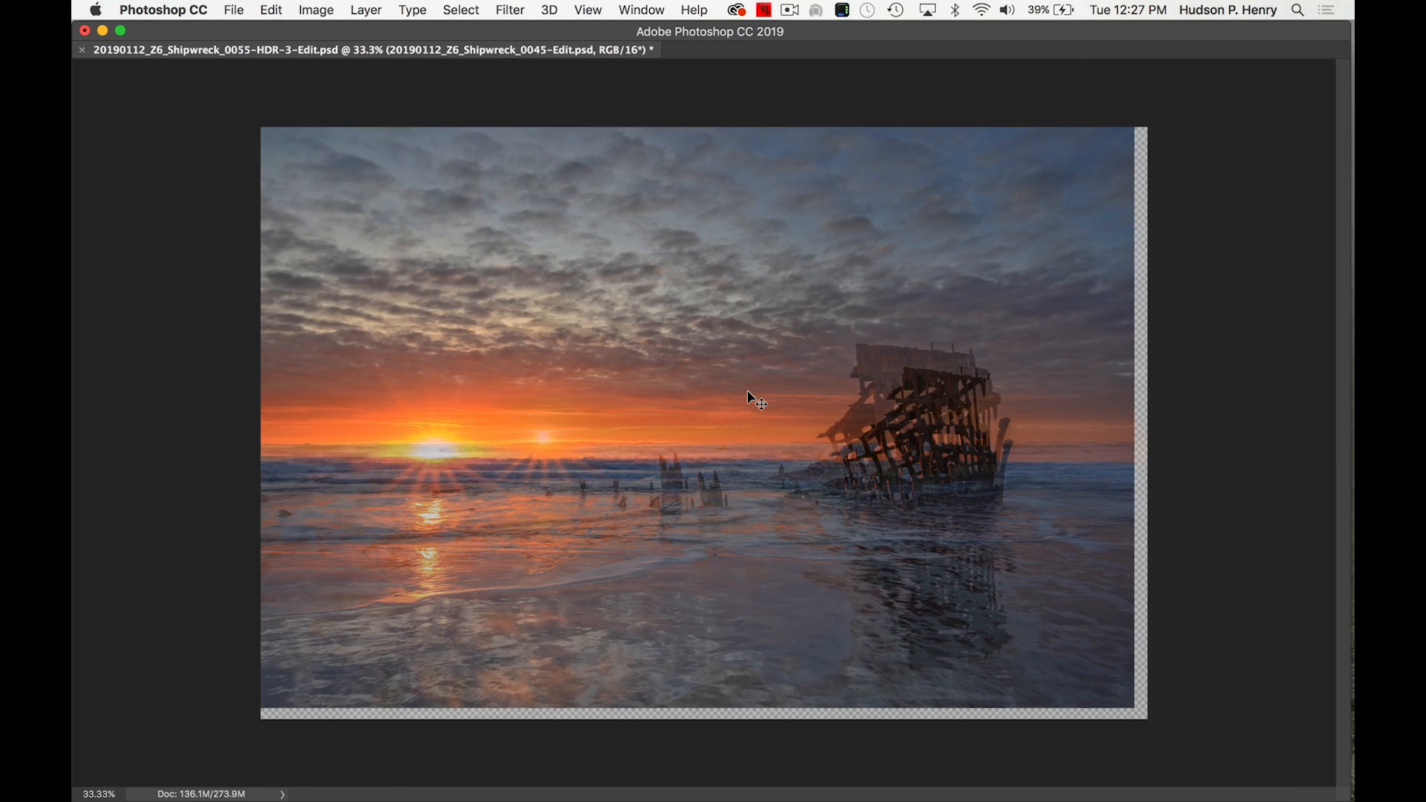
drag(750, 411, 735, 364)
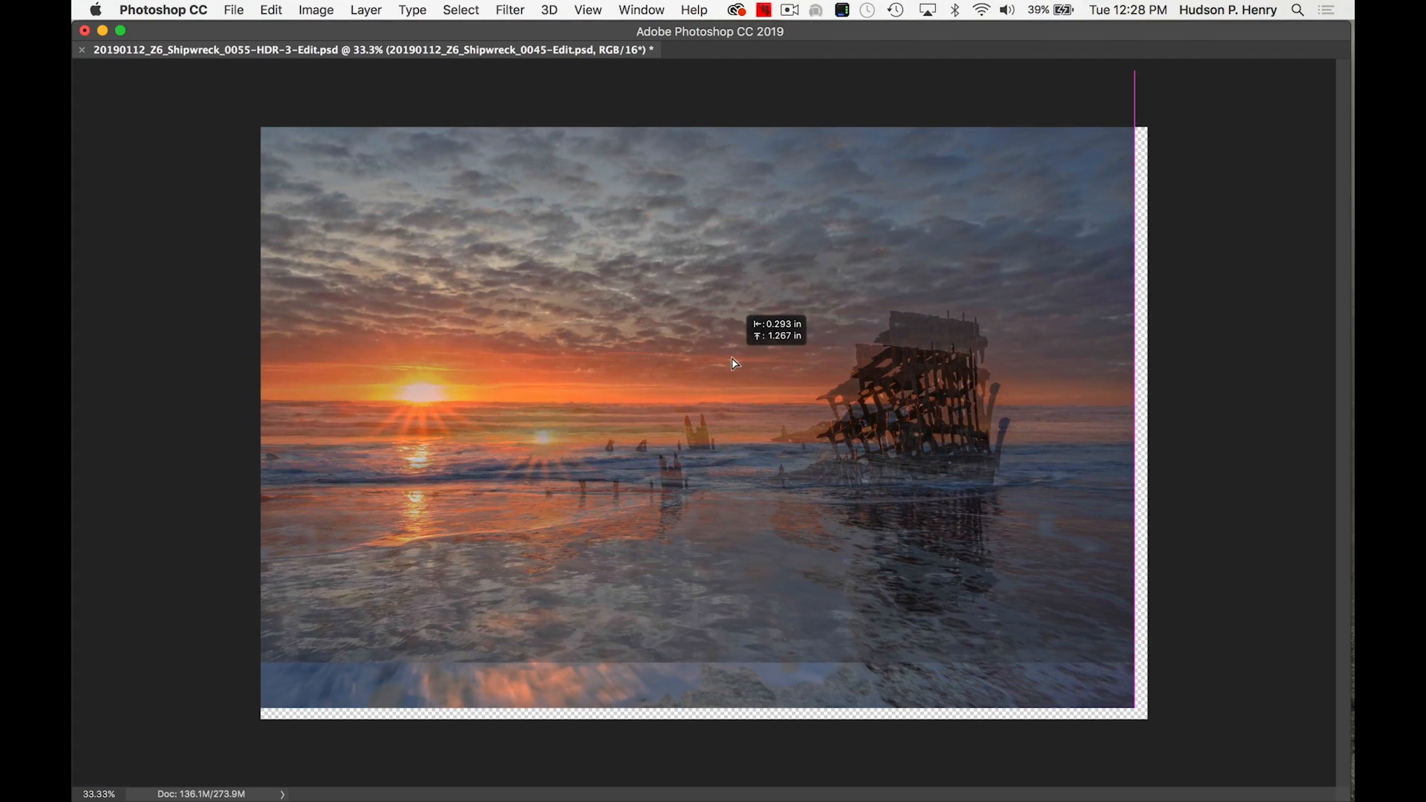
drag(734, 363, 735, 364)
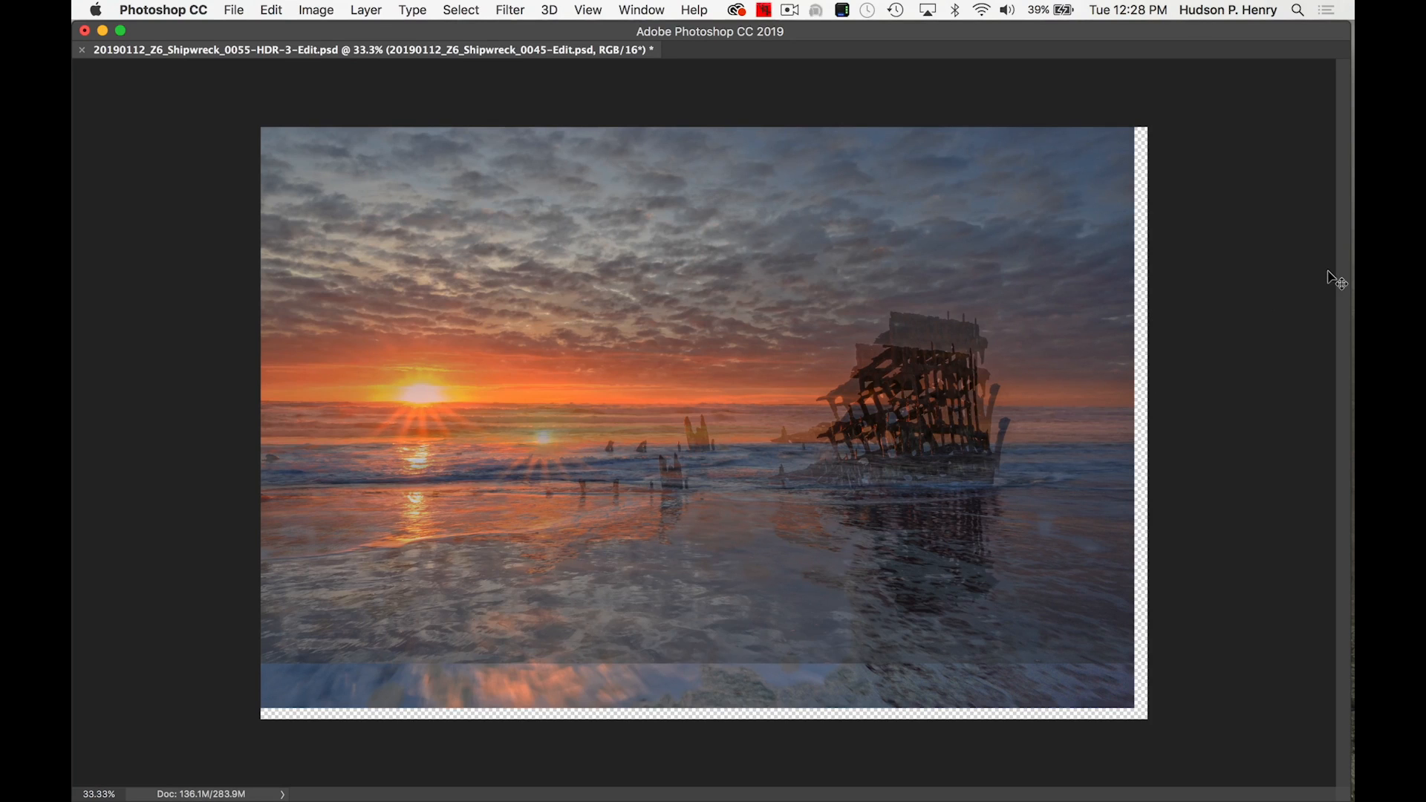
- Crop the canvas at its right and bottom edges to the area where both layers overlap
key(Tab)
click(1305, 173)
key(Tab)
mouse_move(1149, 430)
mouse_down()
mouse_move(1129, 422)
mouse_move(1141, 425)
mouse_up()
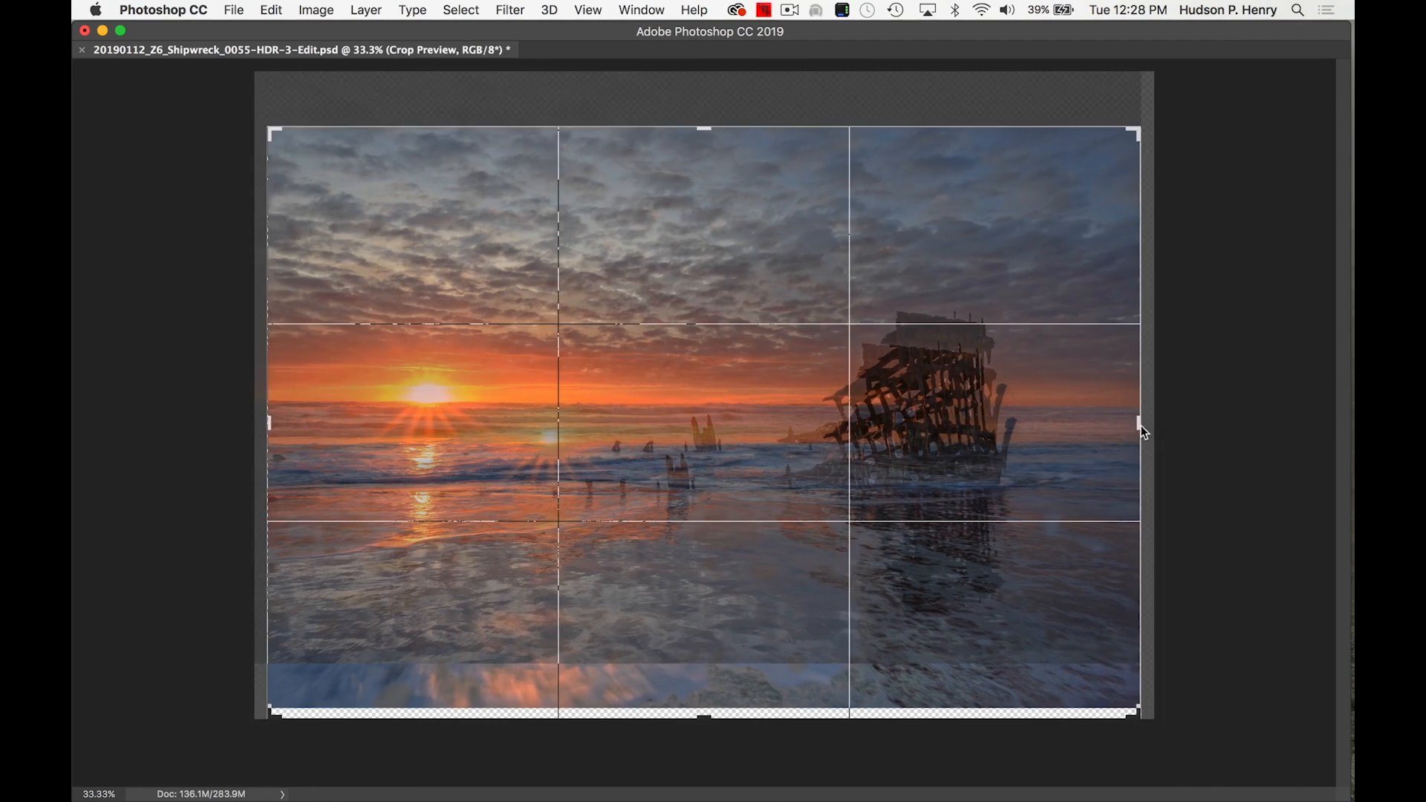
drag(702, 724, 702, 687)
drag(1140, 427, 1140, 427)
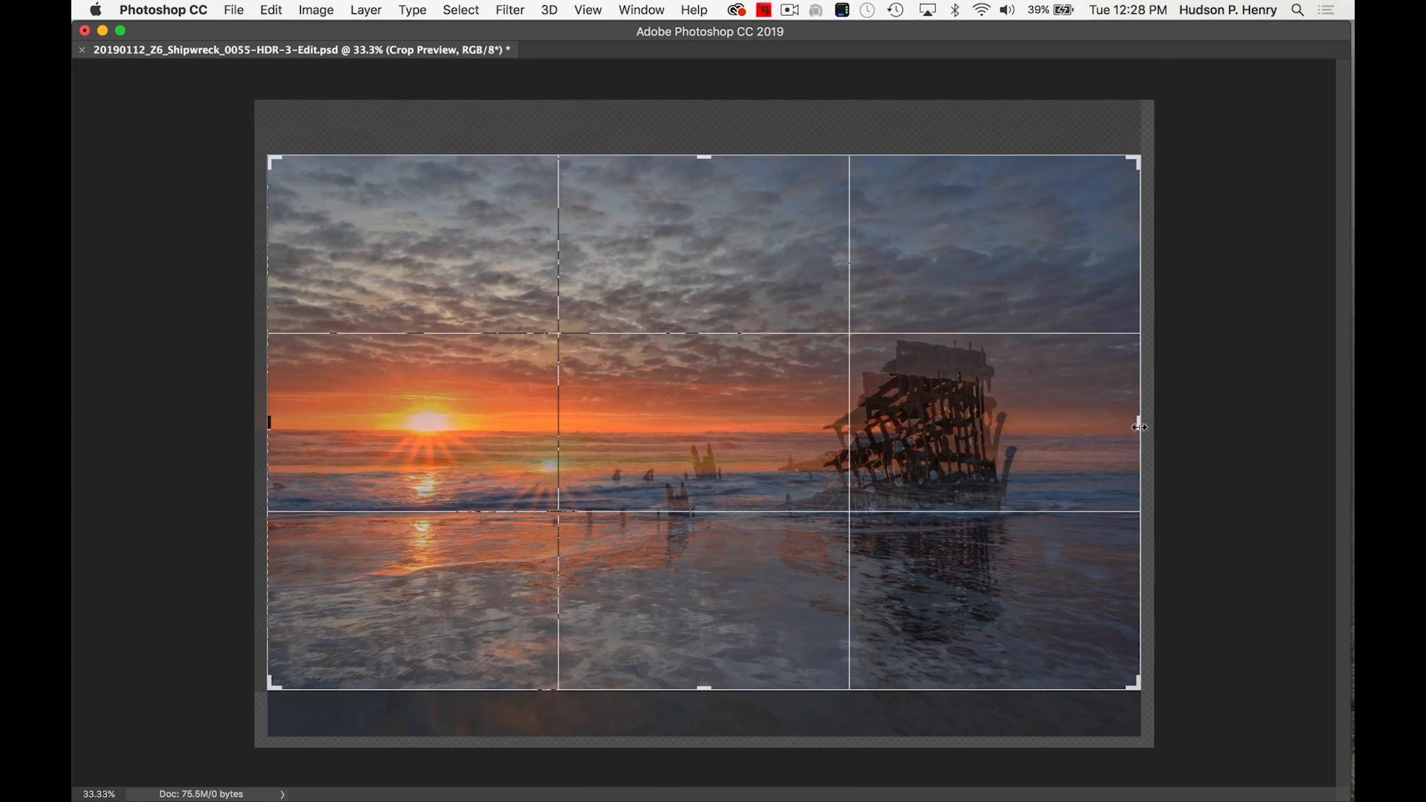
drag(707, 691, 707, 690)
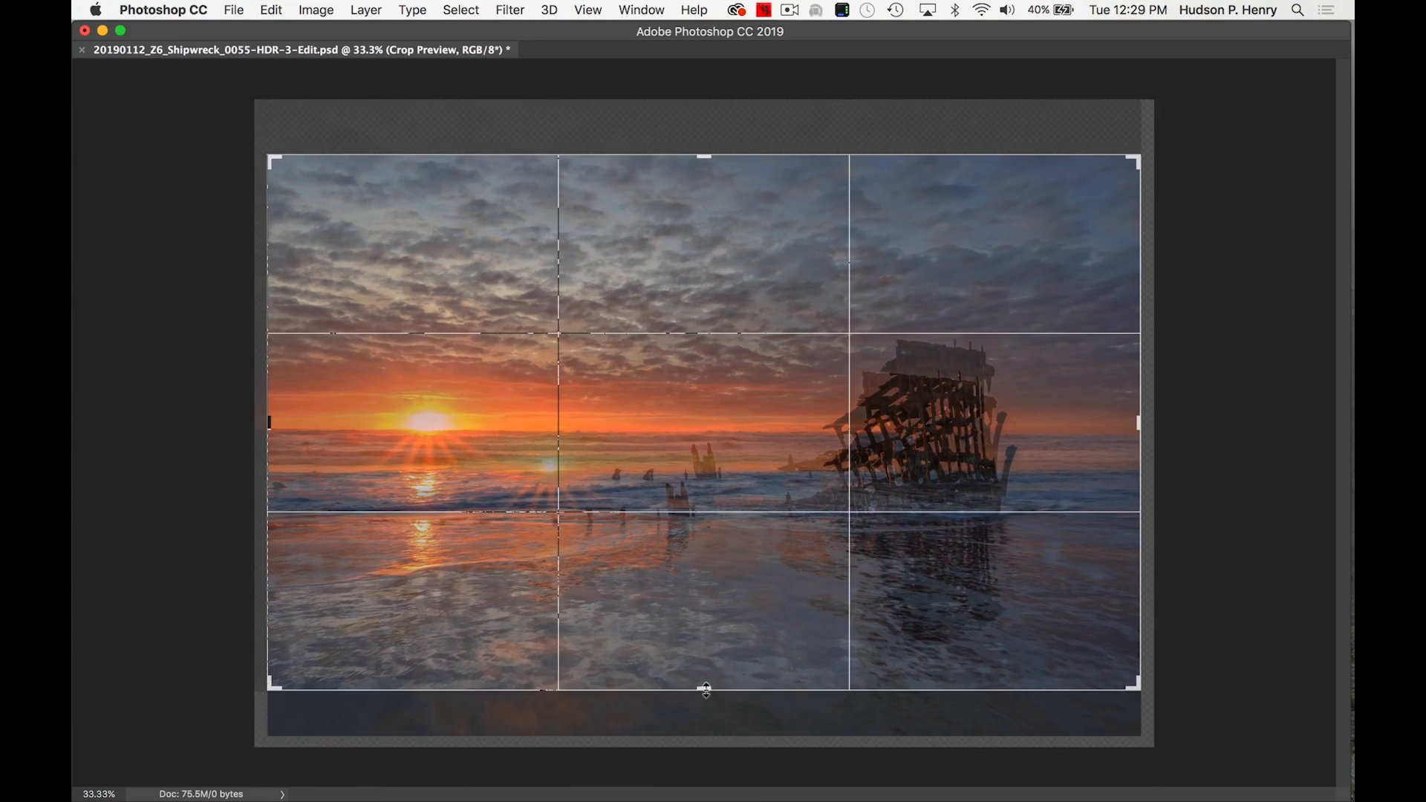
key(Return)
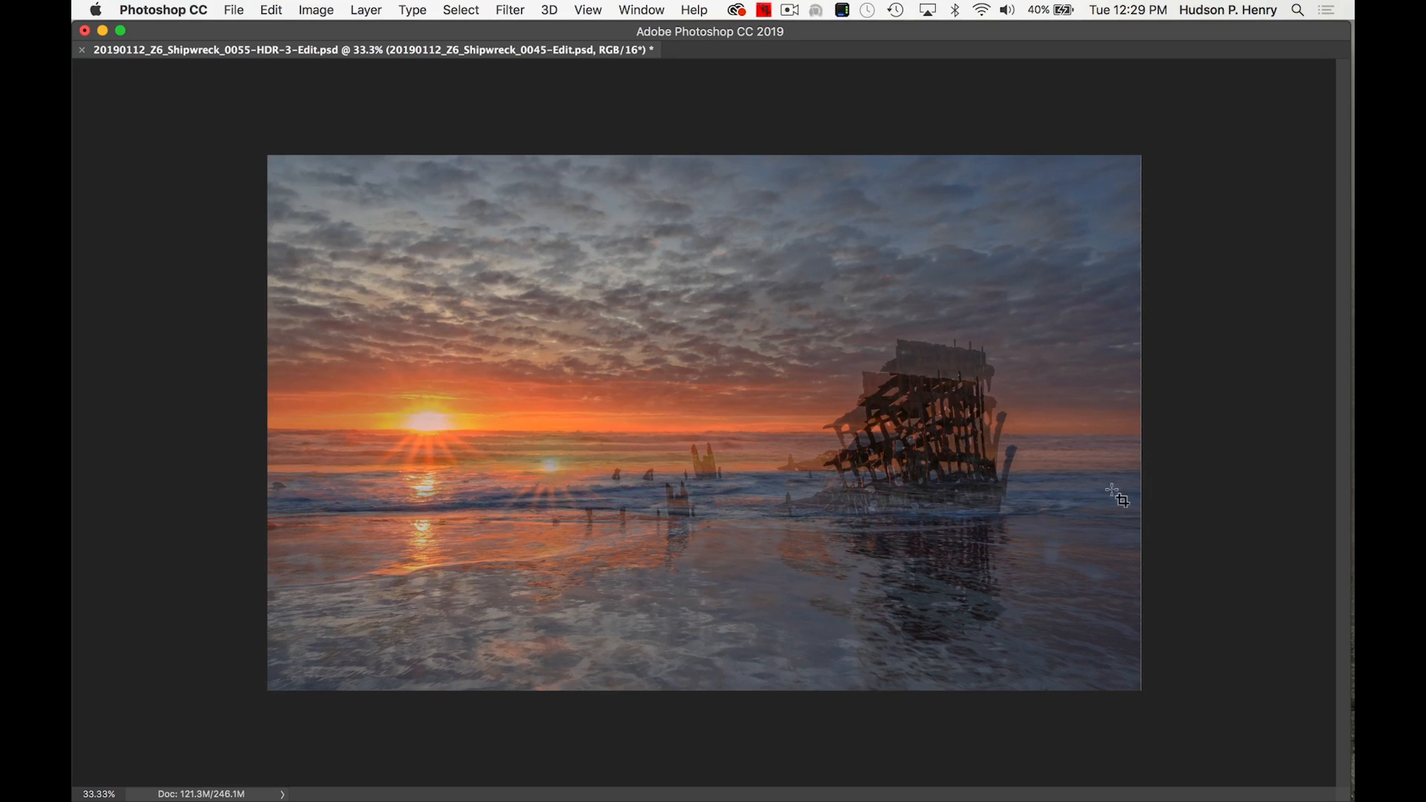
- Crop the canvas again to trim a thin strip off its right side
key(Tab)
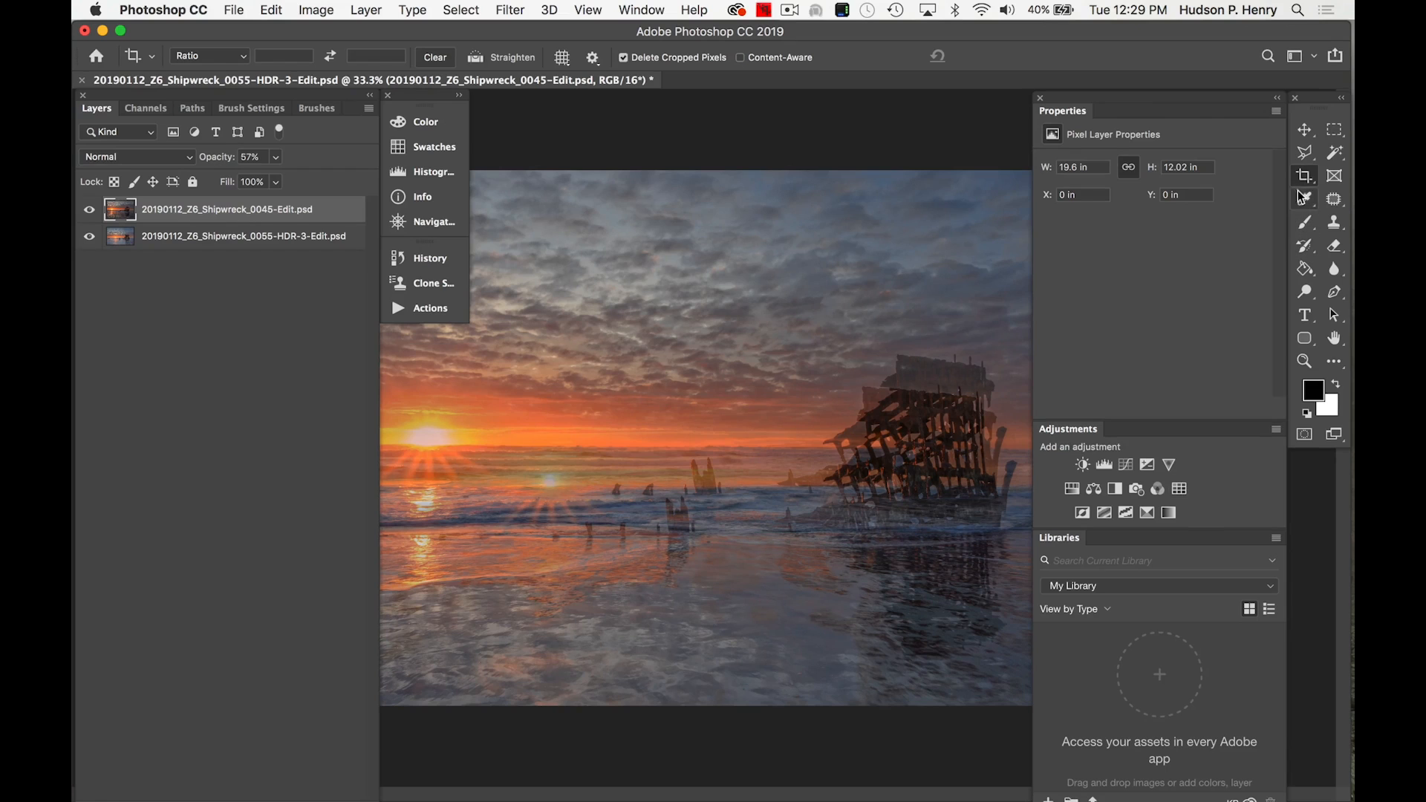
key(Tab)
drag(260, 149, 1134, 697)
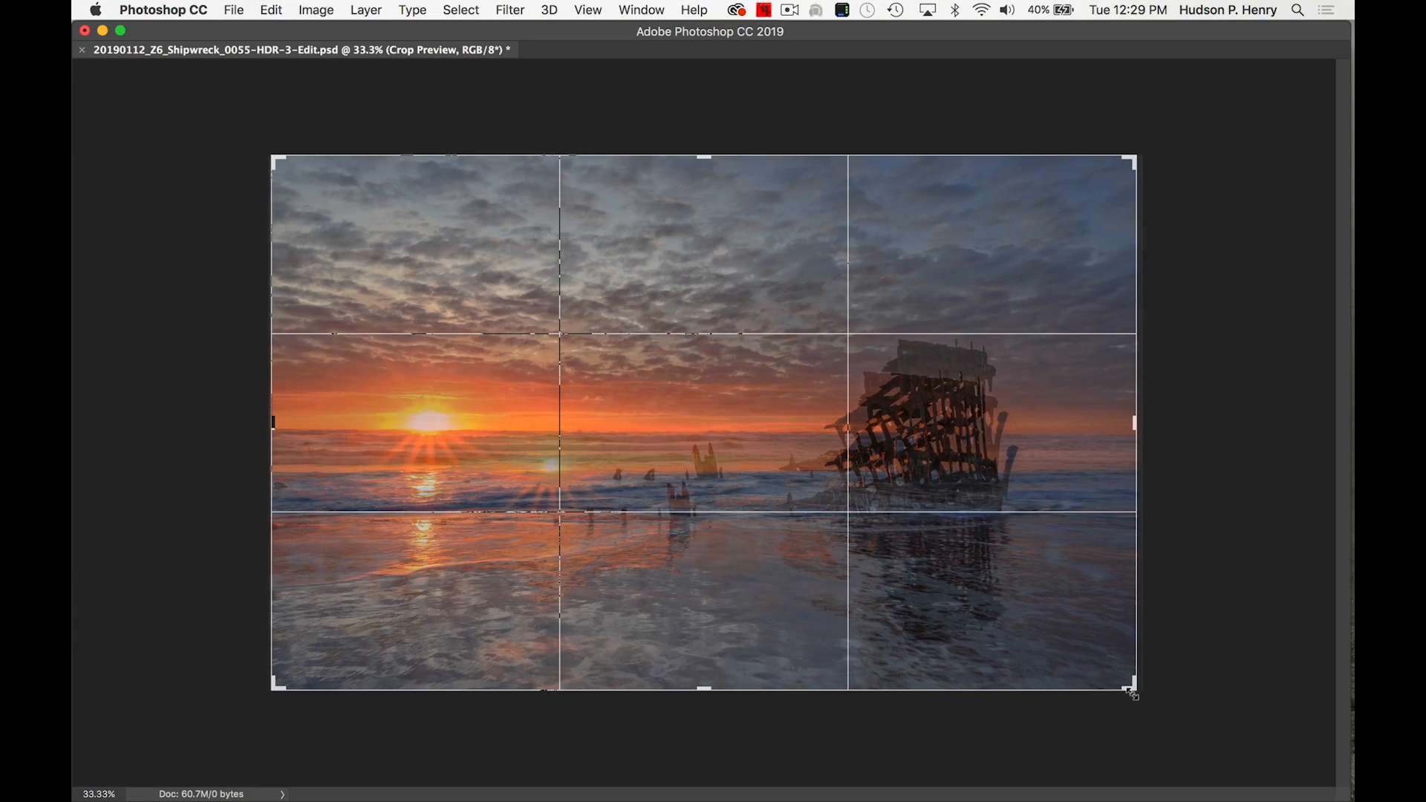
mouse_move(272, 424)
mouse_down()
mouse_move(255, 417)
mouse_move(274, 432)
mouse_up()
key(Return)
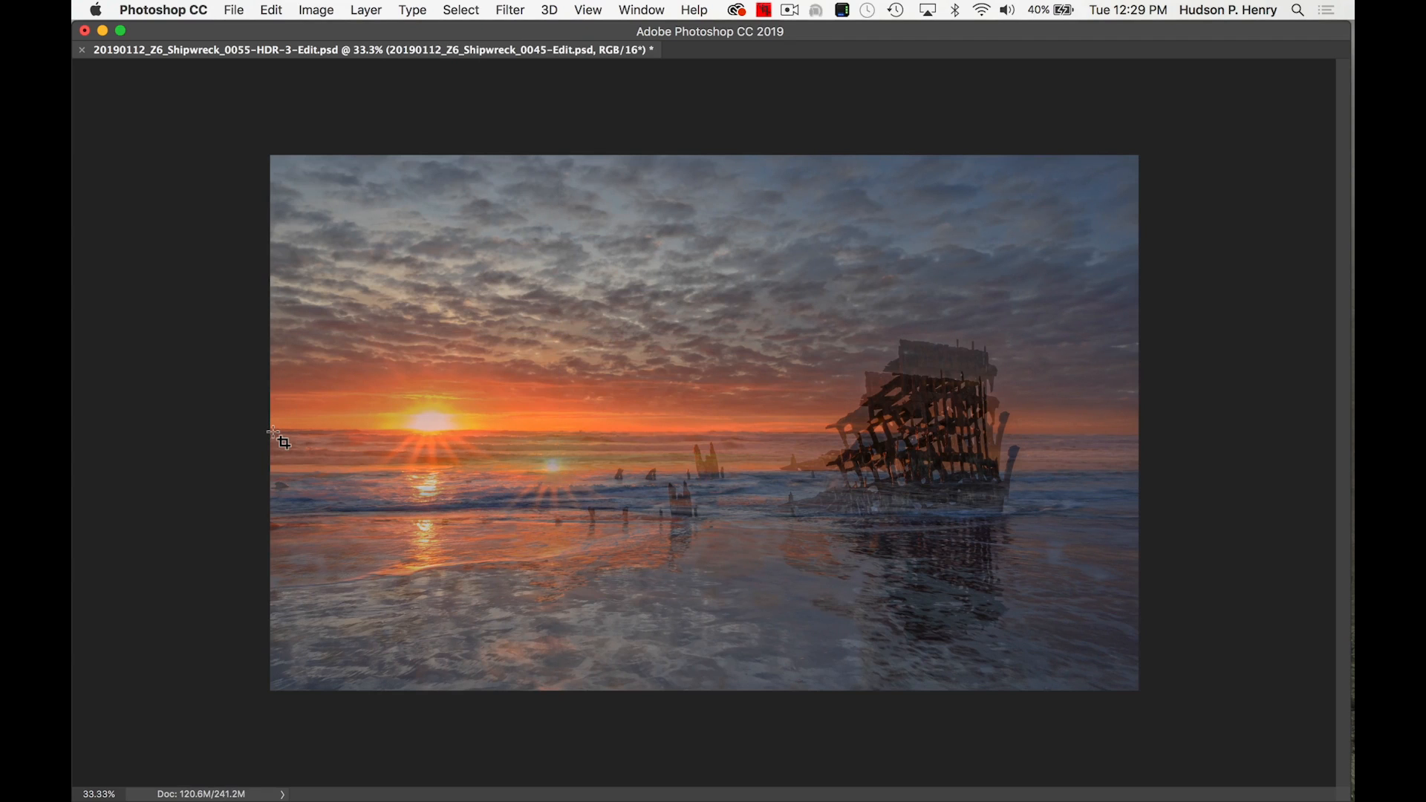
- Restore the Shipwreck_0045-Edit layer's opacity to 100%
mouse_move(83, 416)
key(Tab)
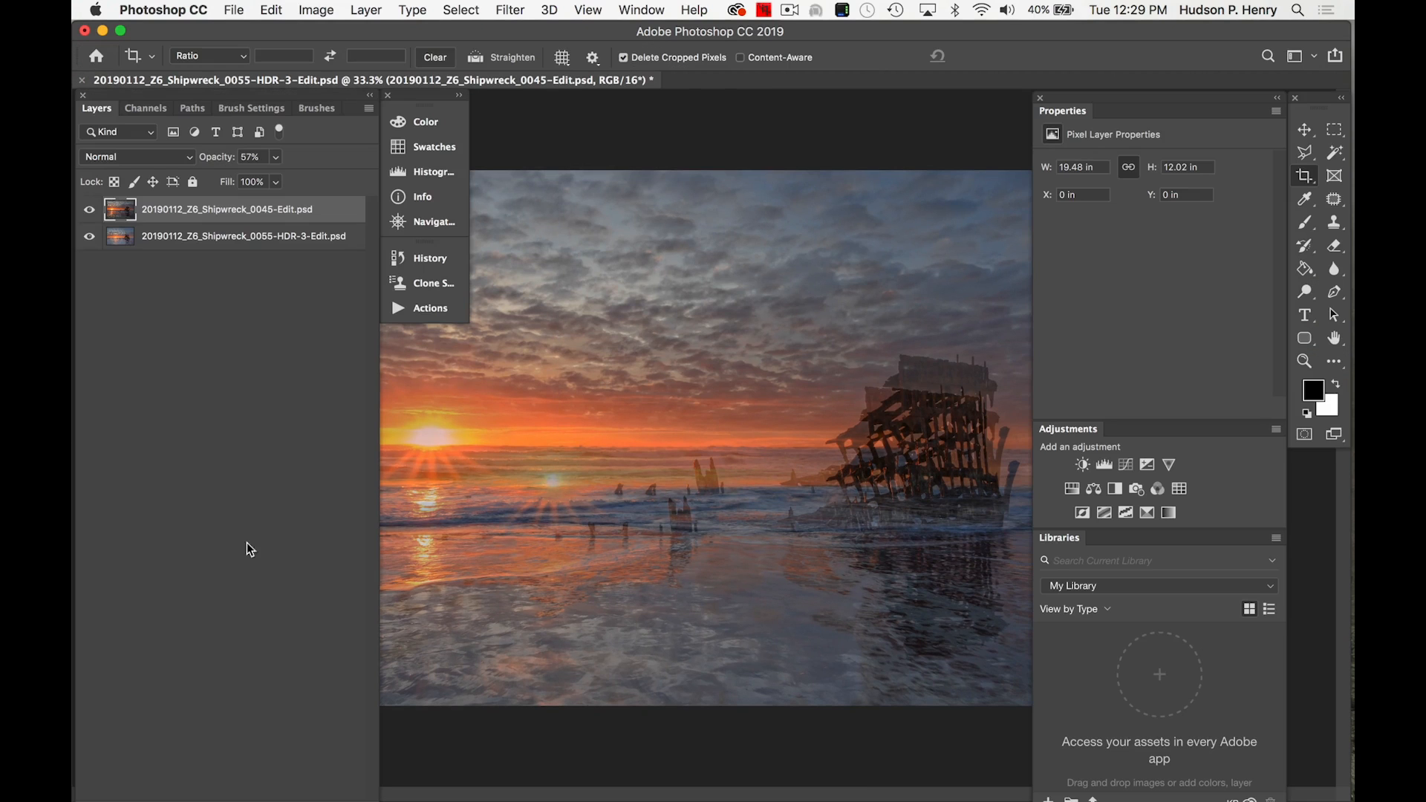
key(Return)
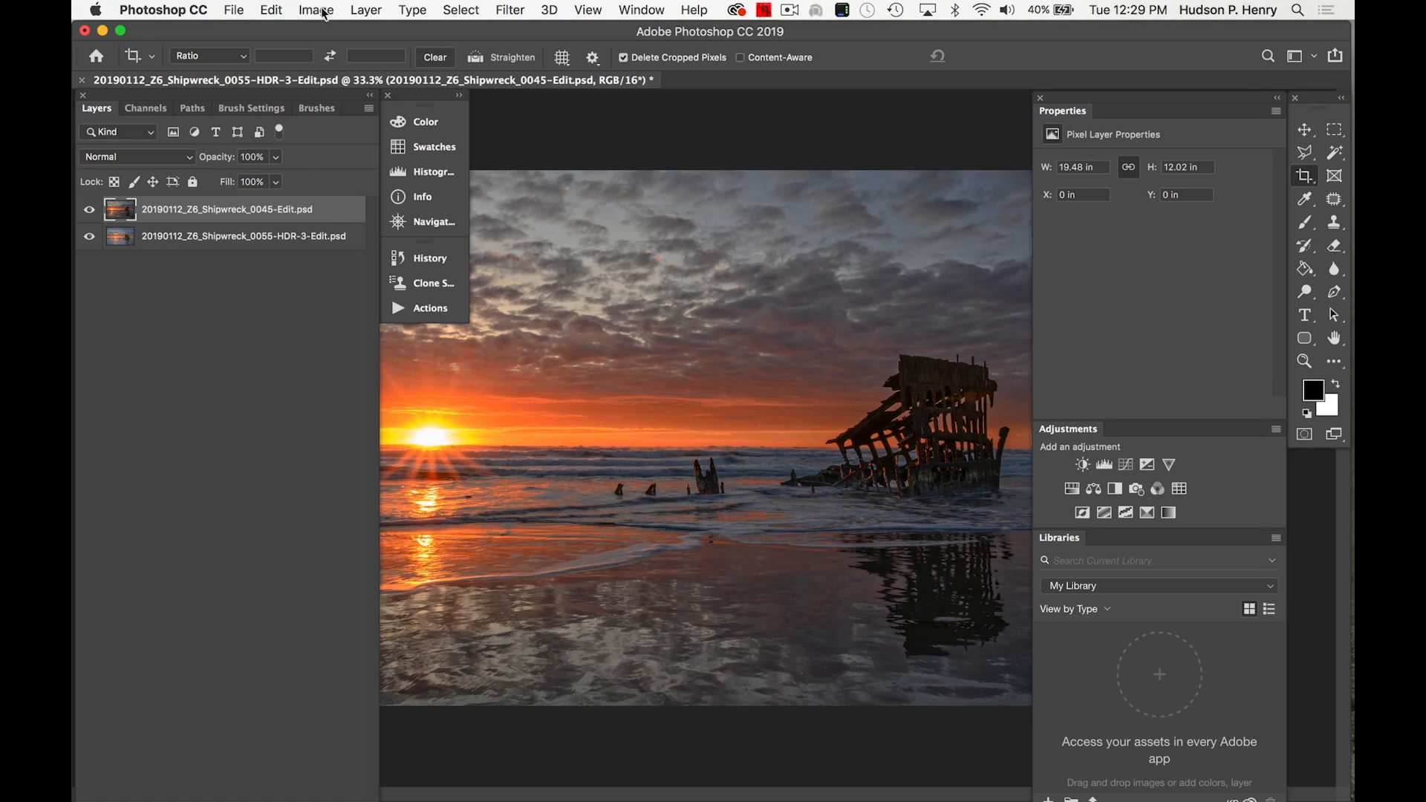
- Add a Hide All layer mask to the Shipwreck_0045-Edit layer and make white the foreground color
click(367, 10)
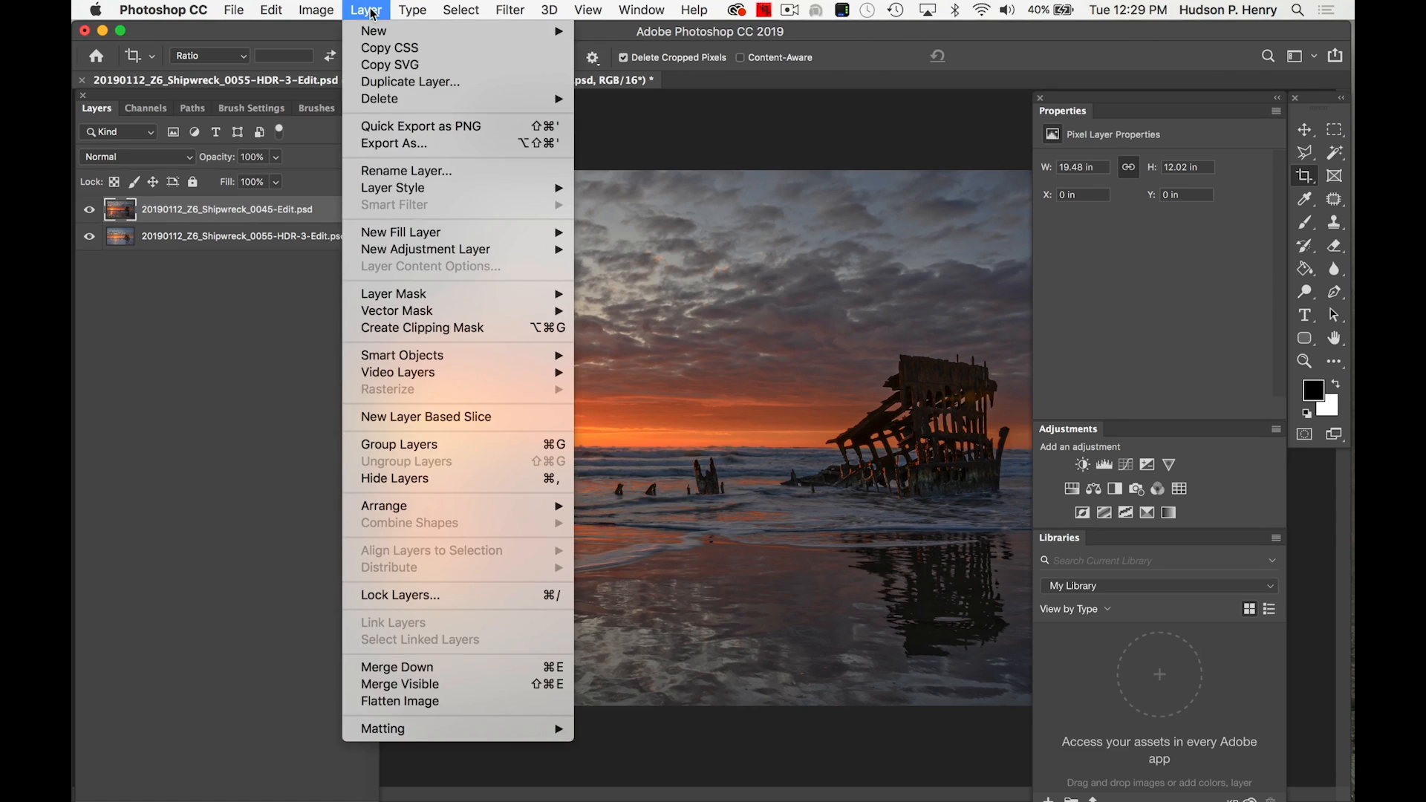
mouse_move(428, 295)
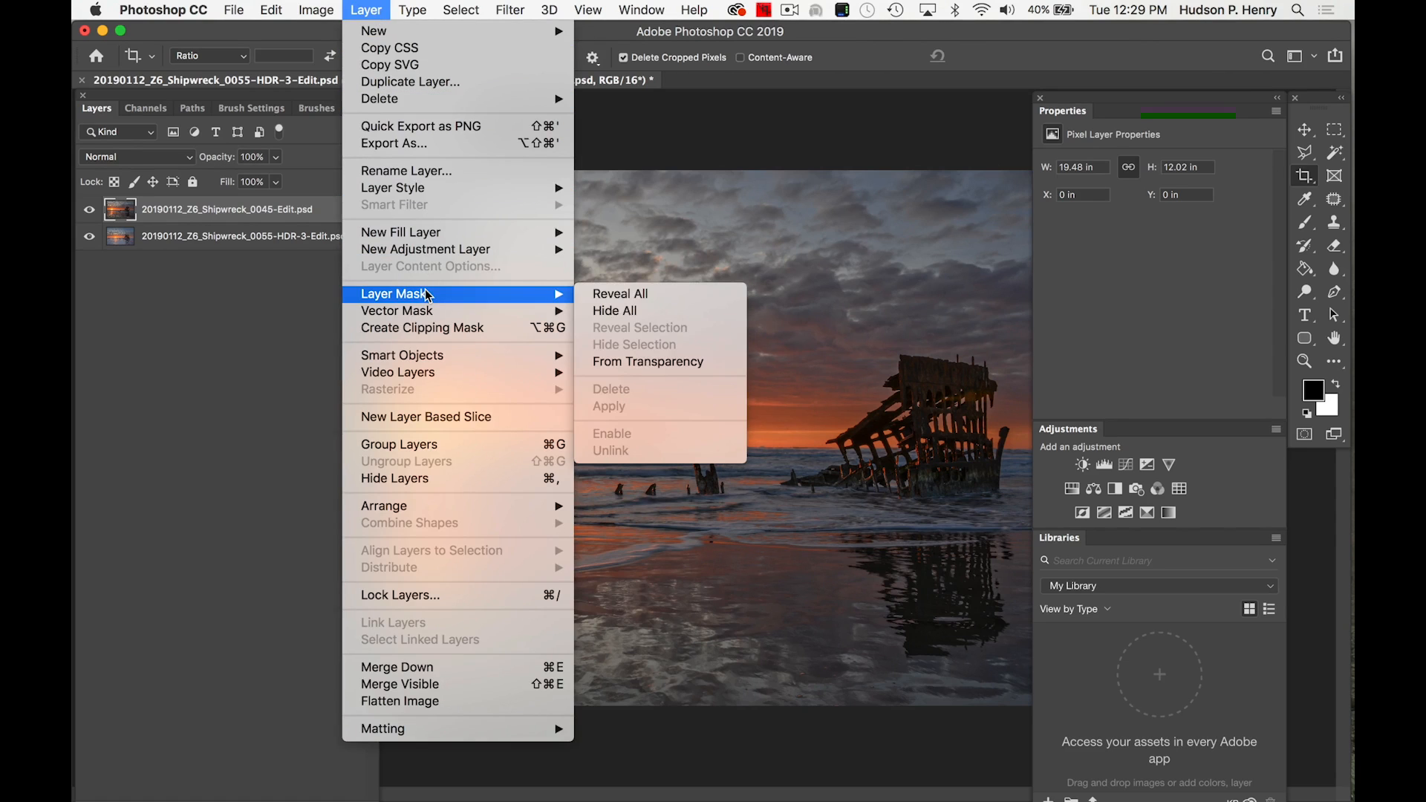
click(624, 310)
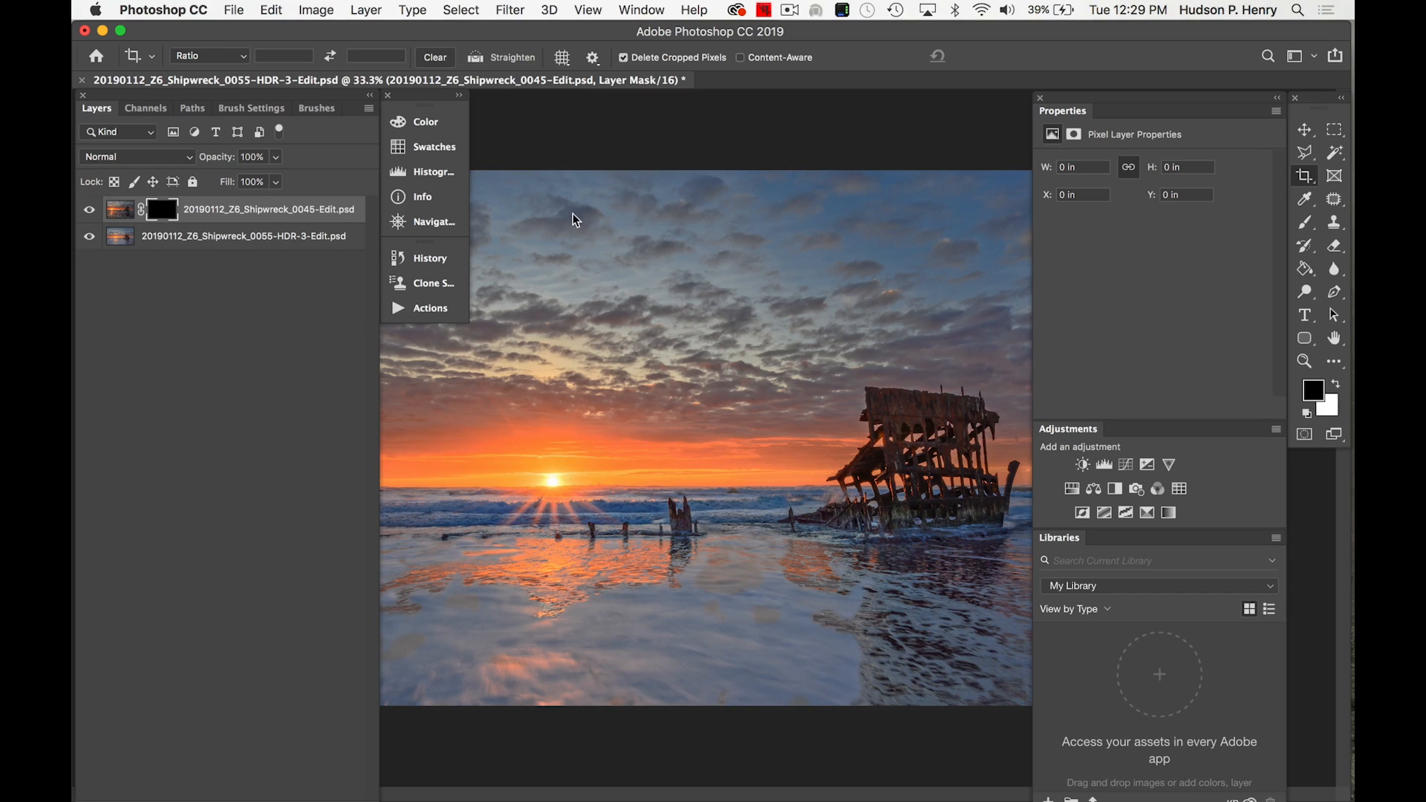
click(1337, 385)
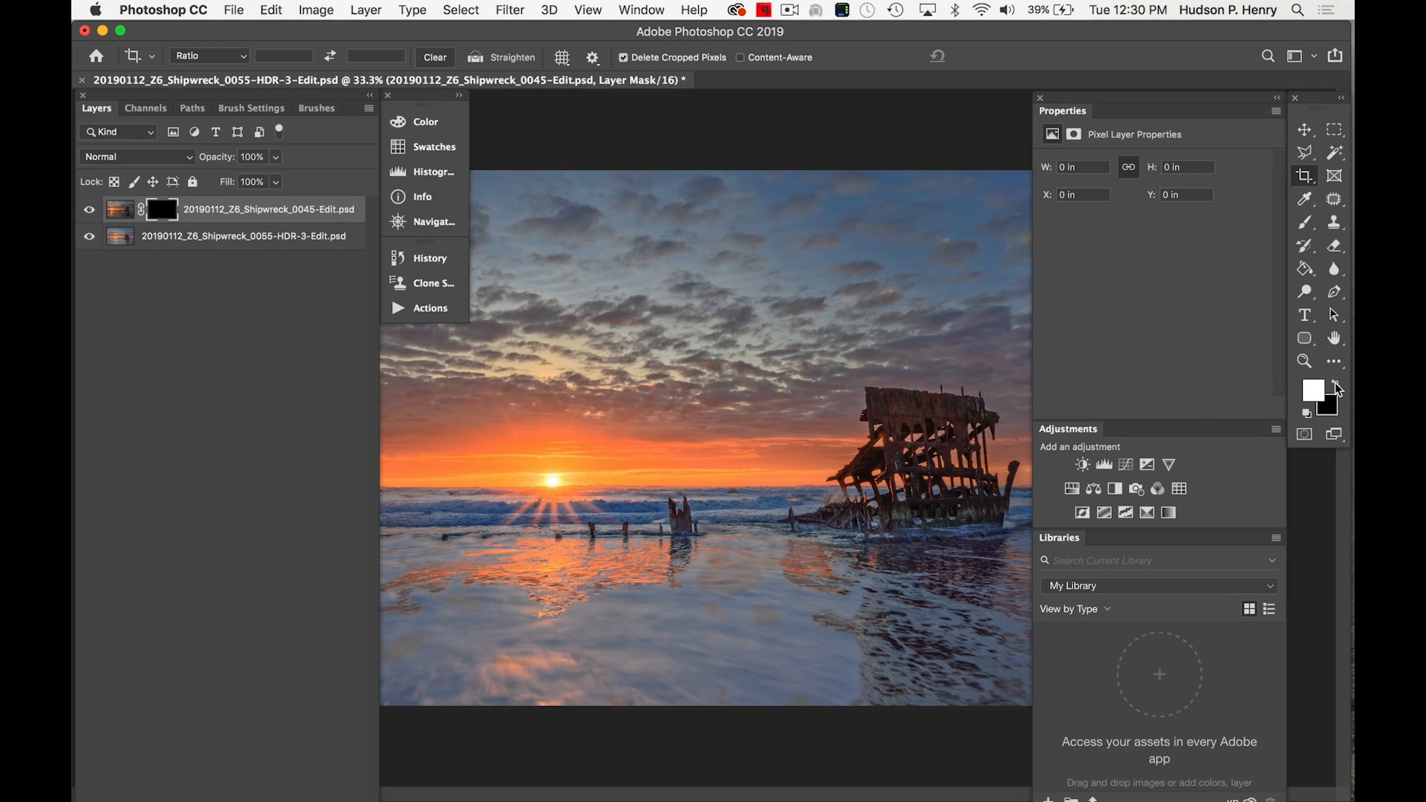
click(1305, 199)
click(983, 208)
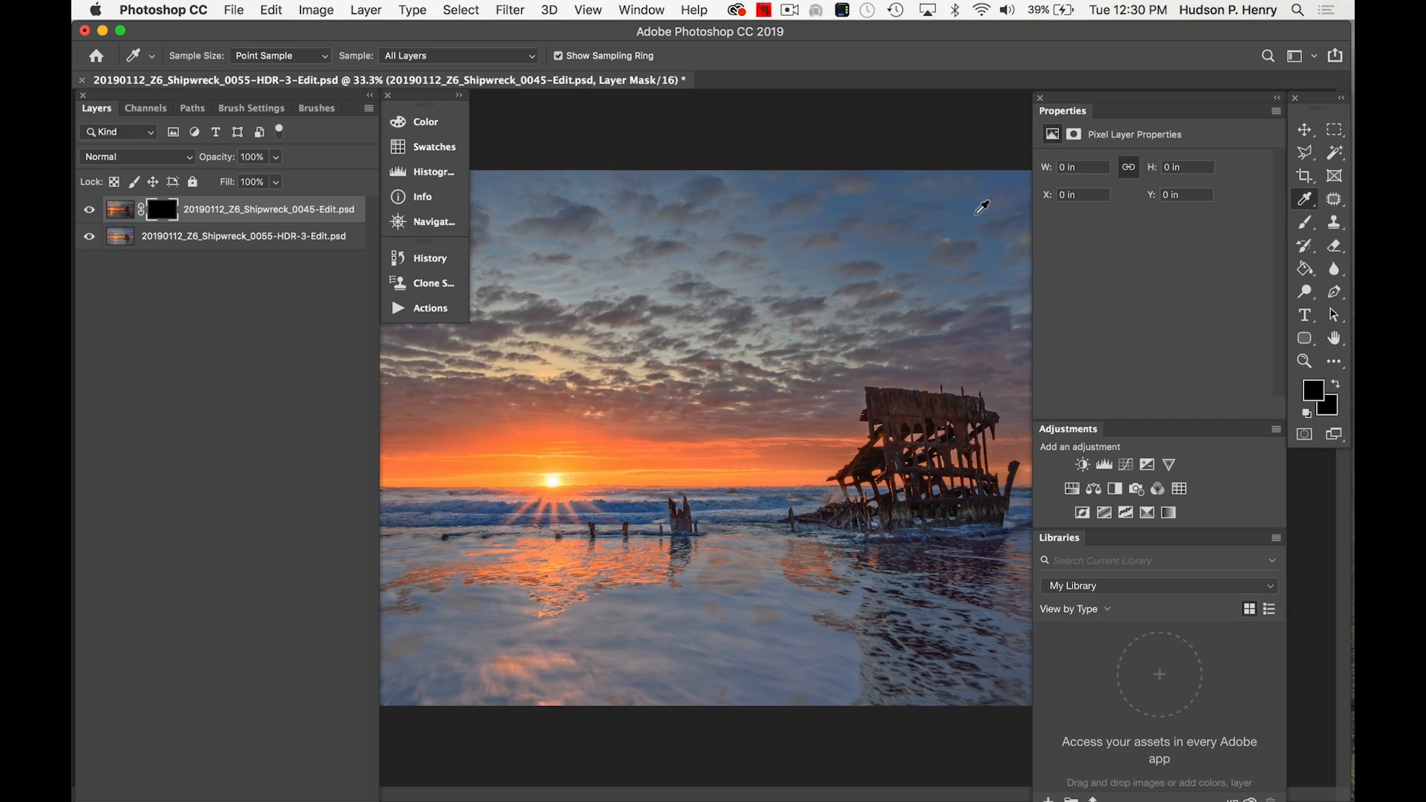
click(961, 229)
click(920, 406)
click(553, 461)
click(1308, 413)
click(1339, 382)
click(1339, 384)
- Set up the Brush tool with 0% hardness, show only the canvas, and enlarge the brush to 900 px
click(1307, 224)
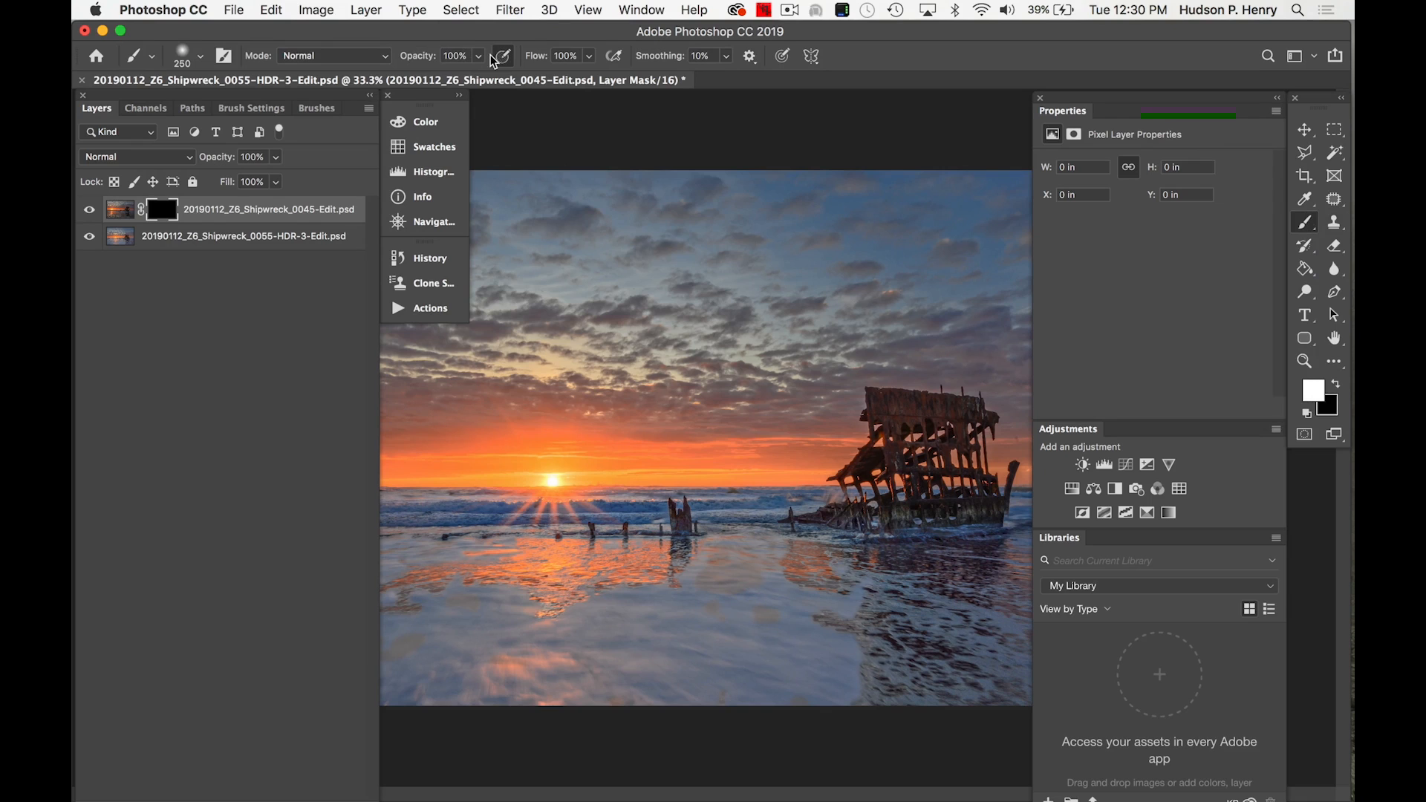
click(202, 61)
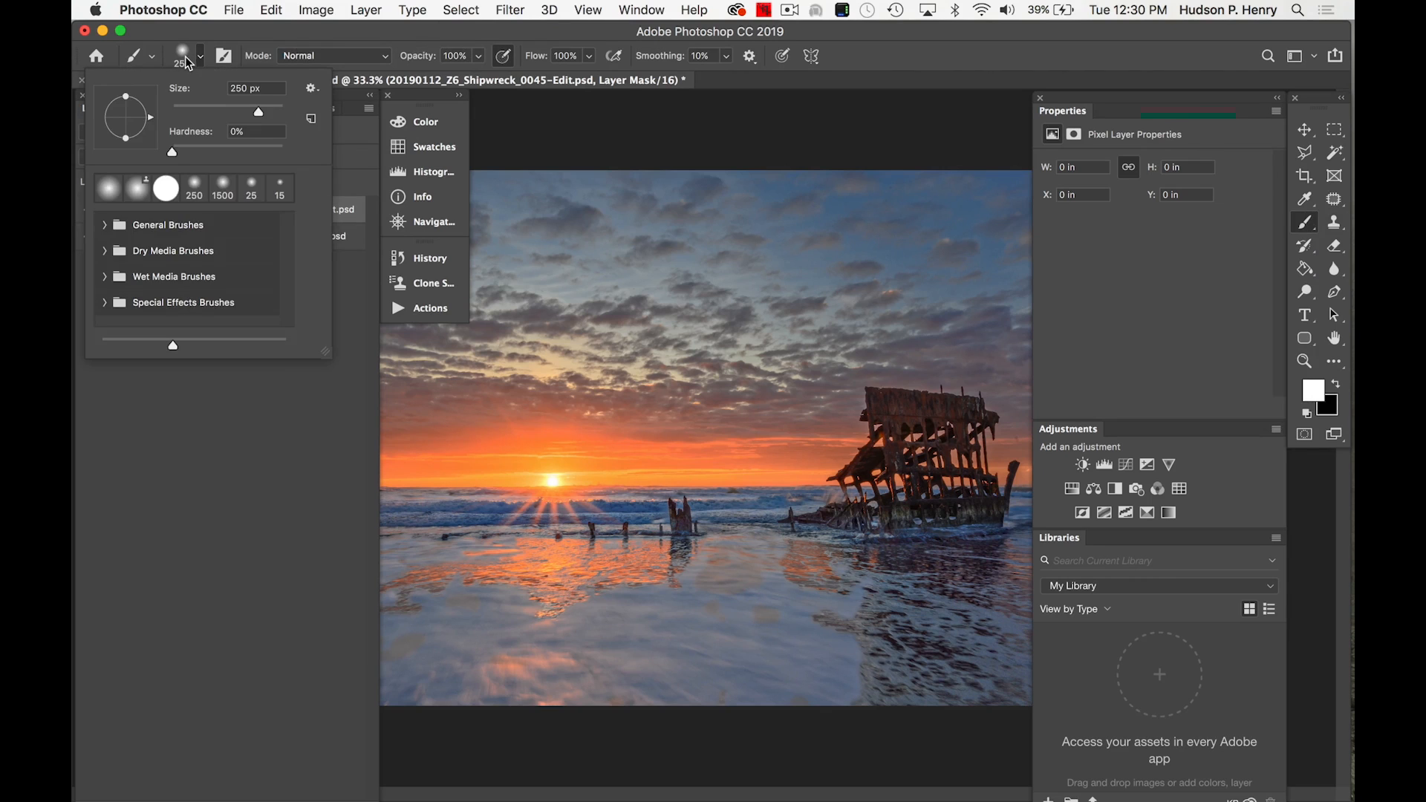
drag(177, 158, 166, 158)
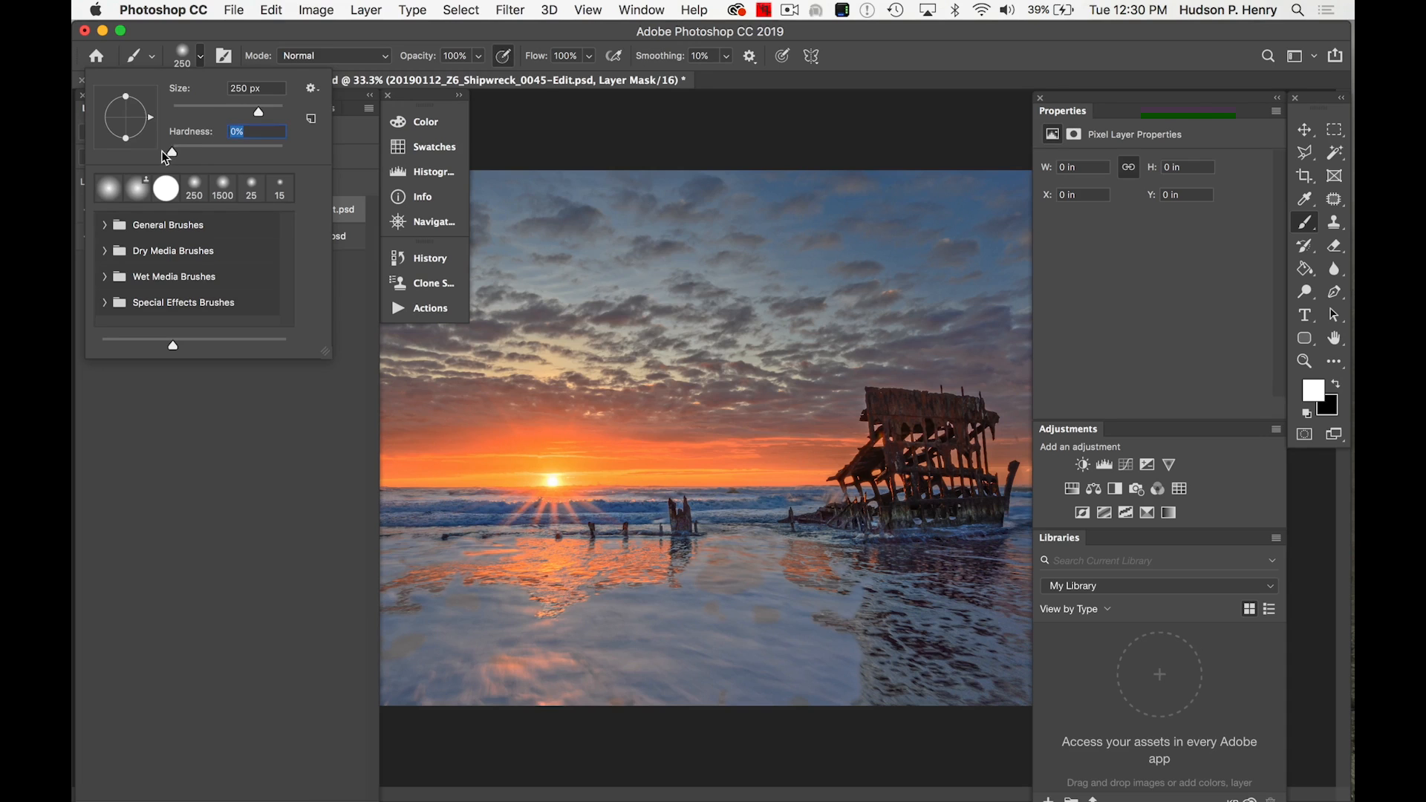
click(181, 61)
key(Tab)
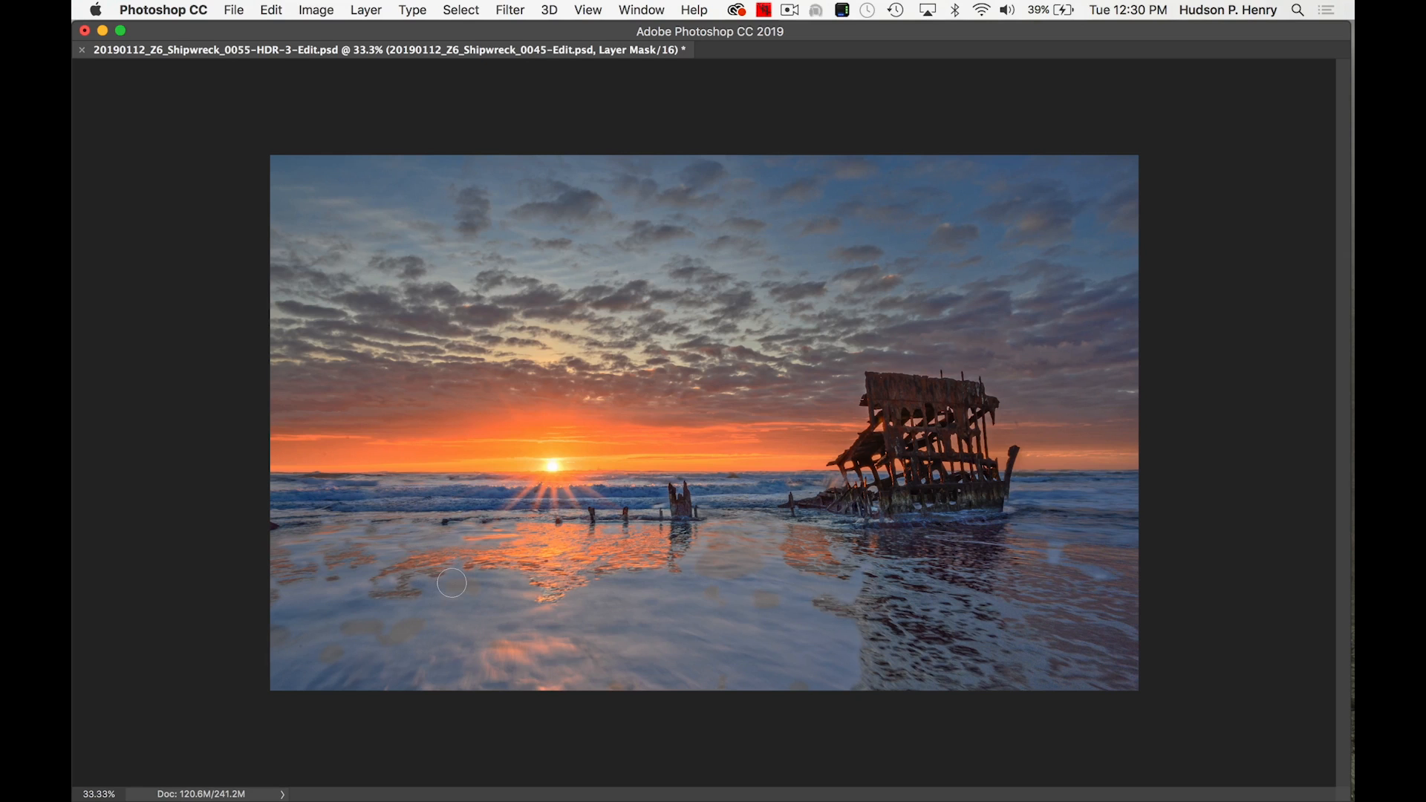
key(bracketright)
key(bracketright)
key(bracketright)
key(bracketright)
key(bracketright)
key(bracketright)
- Paint white on the layer mask over the foreground water to reveal the other photo's wet sand and wreck reflection, undoing the last stroke
mouse_move(381, 672)
mouse_down()
mouse_move(268, 686)
mouse_move(432, 664)
mouse_move(668, 673)
mouse_up()
mouse_move(756, 677)
mouse_down()
mouse_move(1125, 682)
mouse_move(1107, 657)
mouse_move(996, 637)
mouse_move(349, 694)
mouse_move(342, 672)
mouse_move(216, 675)
mouse_move(437, 627)
mouse_move(897, 637)
mouse_move(652, 656)
mouse_move(631, 653)
mouse_move(752, 626)
mouse_move(998, 621)
mouse_move(1165, 660)
mouse_move(1103, 606)
mouse_move(809, 580)
mouse_move(509, 653)
mouse_move(587, 633)
mouse_move(461, 612)
mouse_move(358, 662)
mouse_move(427, 632)
mouse_move(263, 644)
mouse_move(366, 672)
mouse_move(401, 640)
mouse_move(290, 629)
mouse_move(259, 669)
mouse_move(420, 639)
mouse_move(412, 628)
mouse_move(230, 643)
mouse_move(512, 650)
mouse_move(659, 603)
mouse_move(839, 601)
mouse_move(763, 593)
mouse_move(979, 615)
mouse_move(1225, 678)
mouse_move(1082, 635)
mouse_move(950, 655)
mouse_move(412, 658)
mouse_move(254, 721)
mouse_move(383, 678)
mouse_move(577, 665)
mouse_move(664, 633)
mouse_move(475, 564)
mouse_move(426, 569)
mouse_move(340, 545)
mouse_move(422, 577)
mouse_up()
mouse_move(563, 584)
mouse_down()
mouse_move(294, 595)
mouse_move(596, 578)
mouse_move(653, 616)
mouse_move(618, 618)
mouse_move(603, 599)
mouse_move(620, 587)
mouse_move(596, 566)
mouse_move(514, 551)
mouse_move(401, 546)
mouse_move(264, 575)
mouse_move(317, 576)
mouse_up()
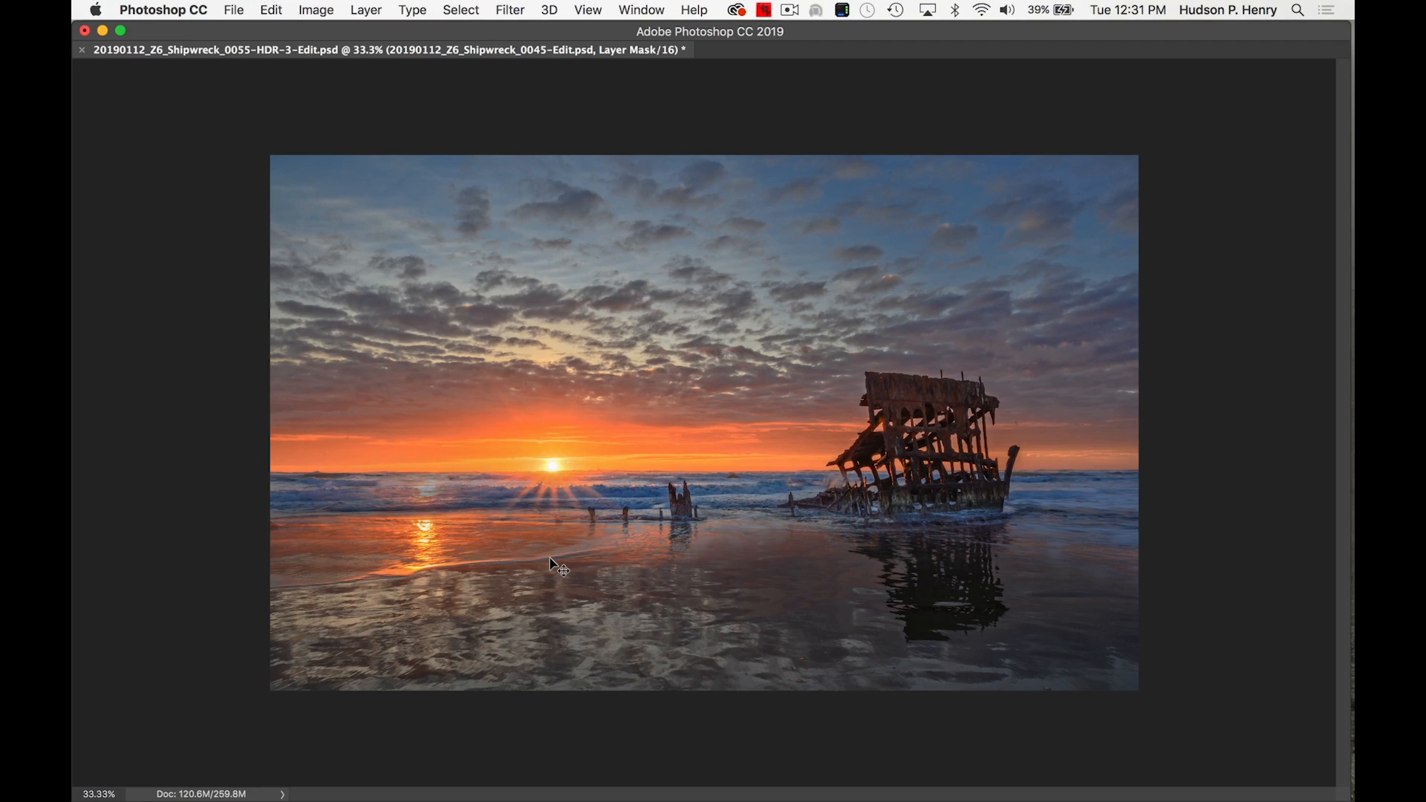
key(super+z)
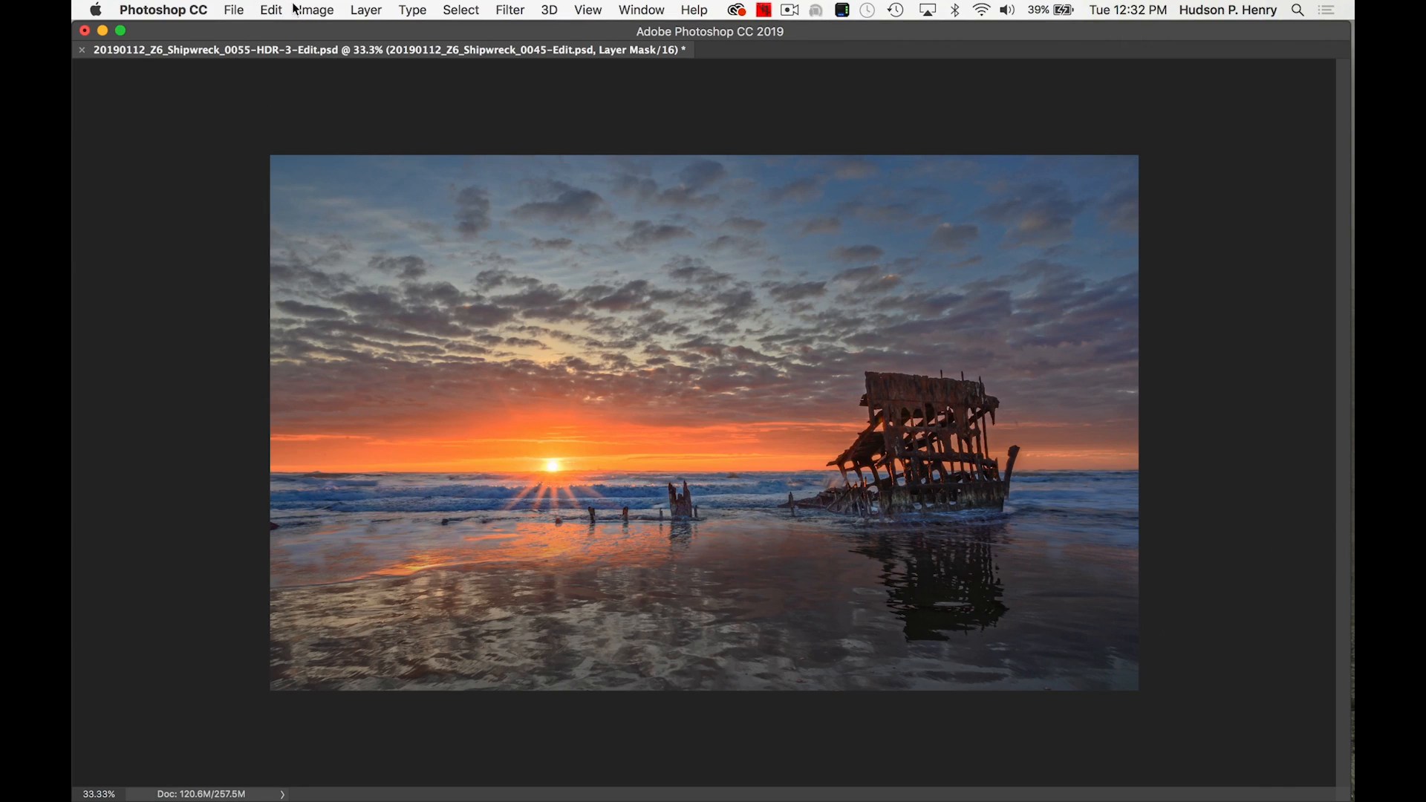
- Target the image content of the Shipwreck_0045-Edit layer instead of its mask
key(Tab)
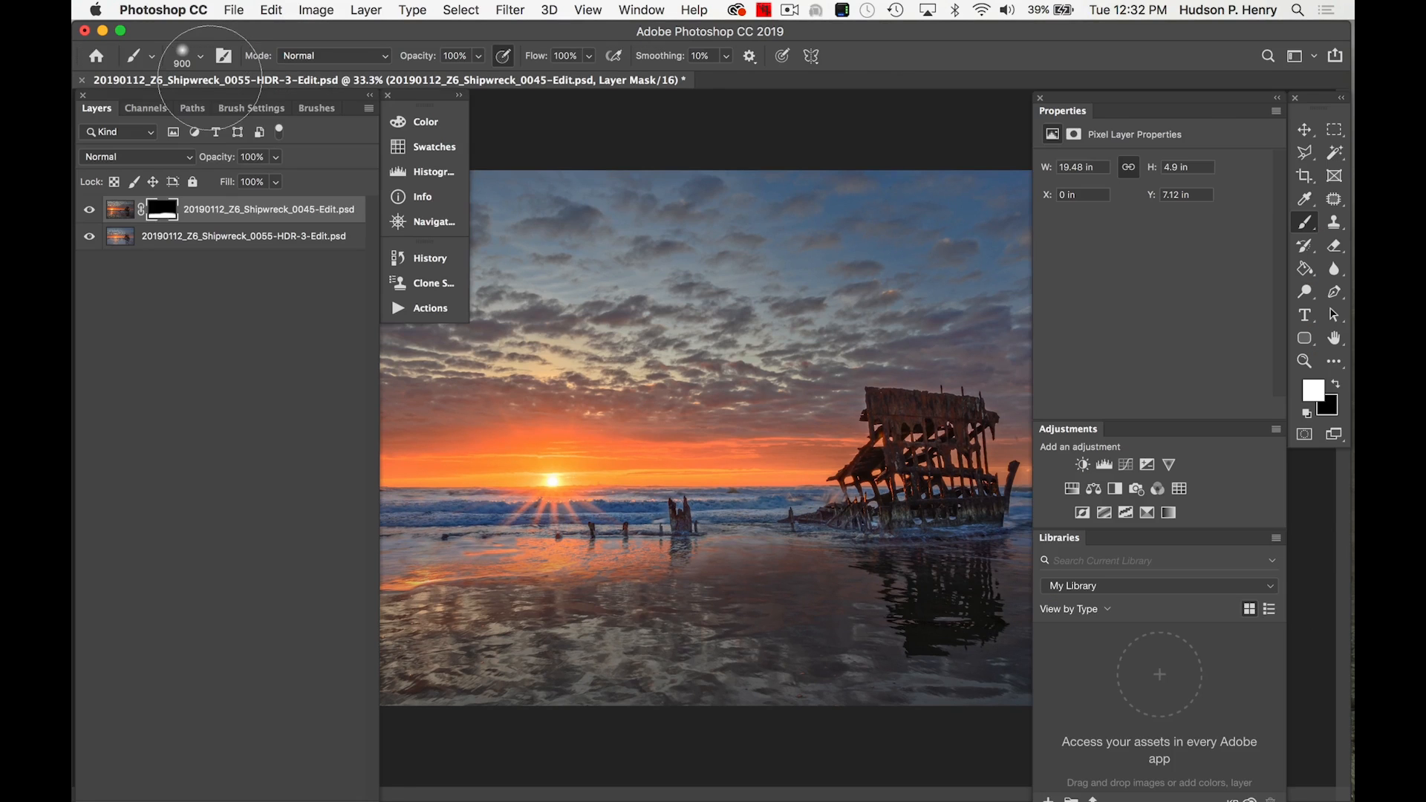
click(121, 210)
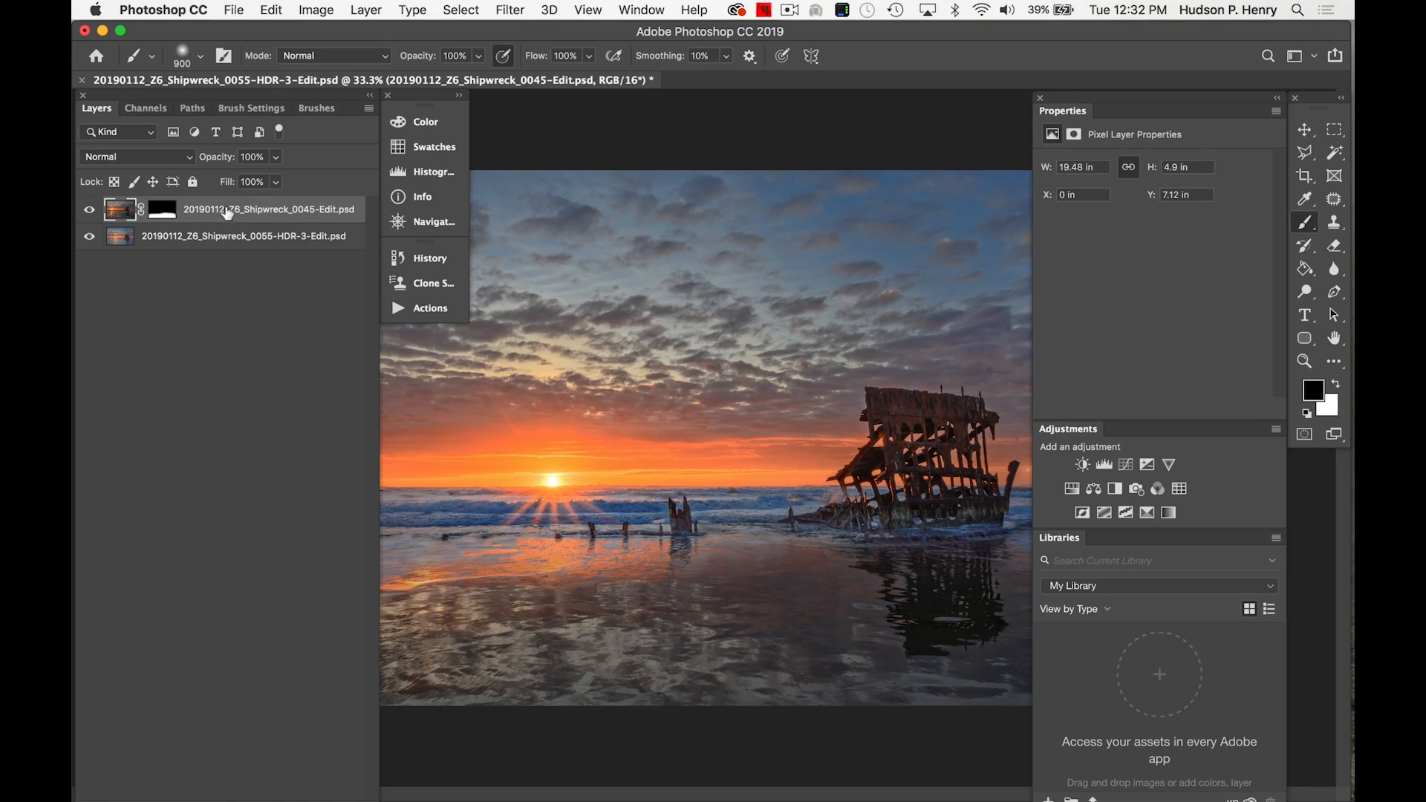
click(314, 12)
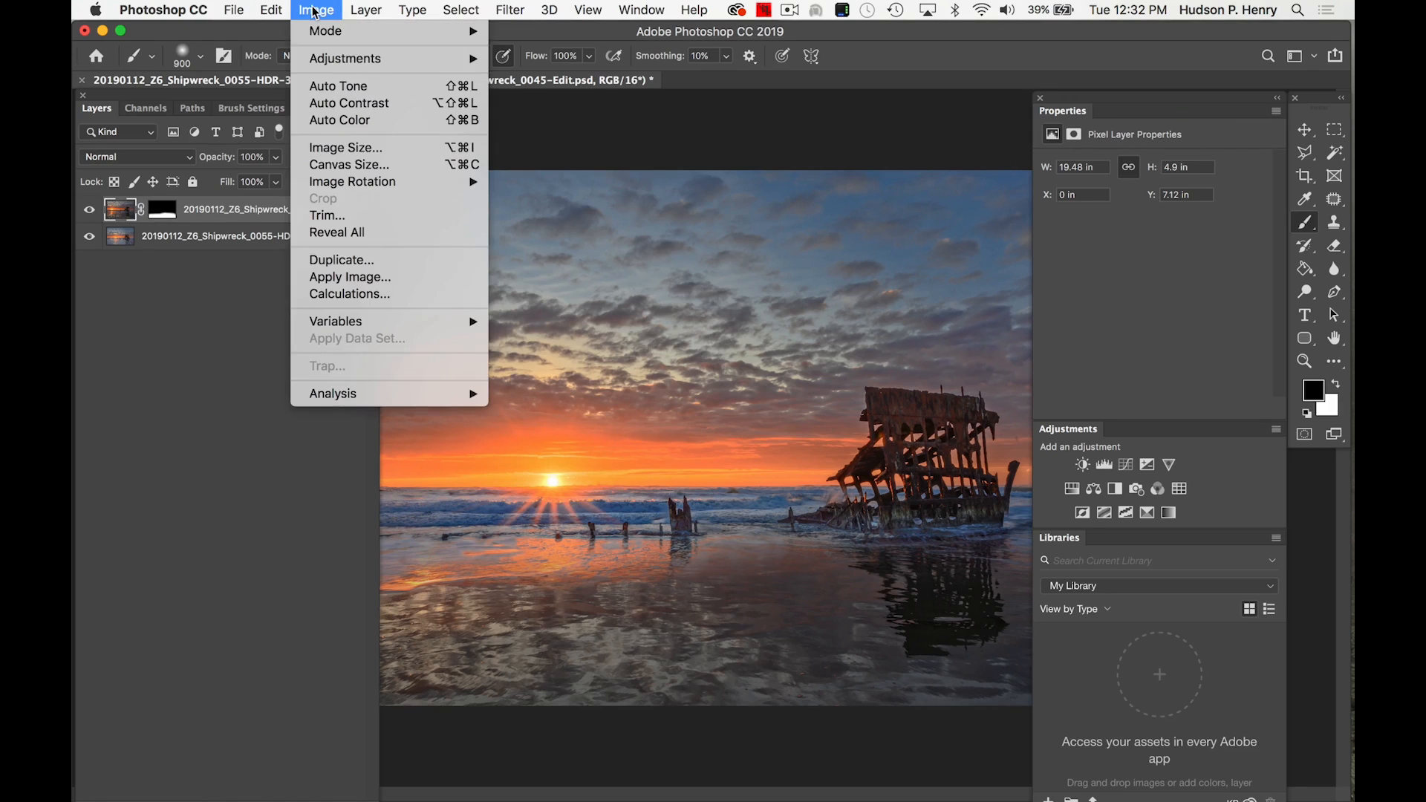
mouse_move(337, 61)
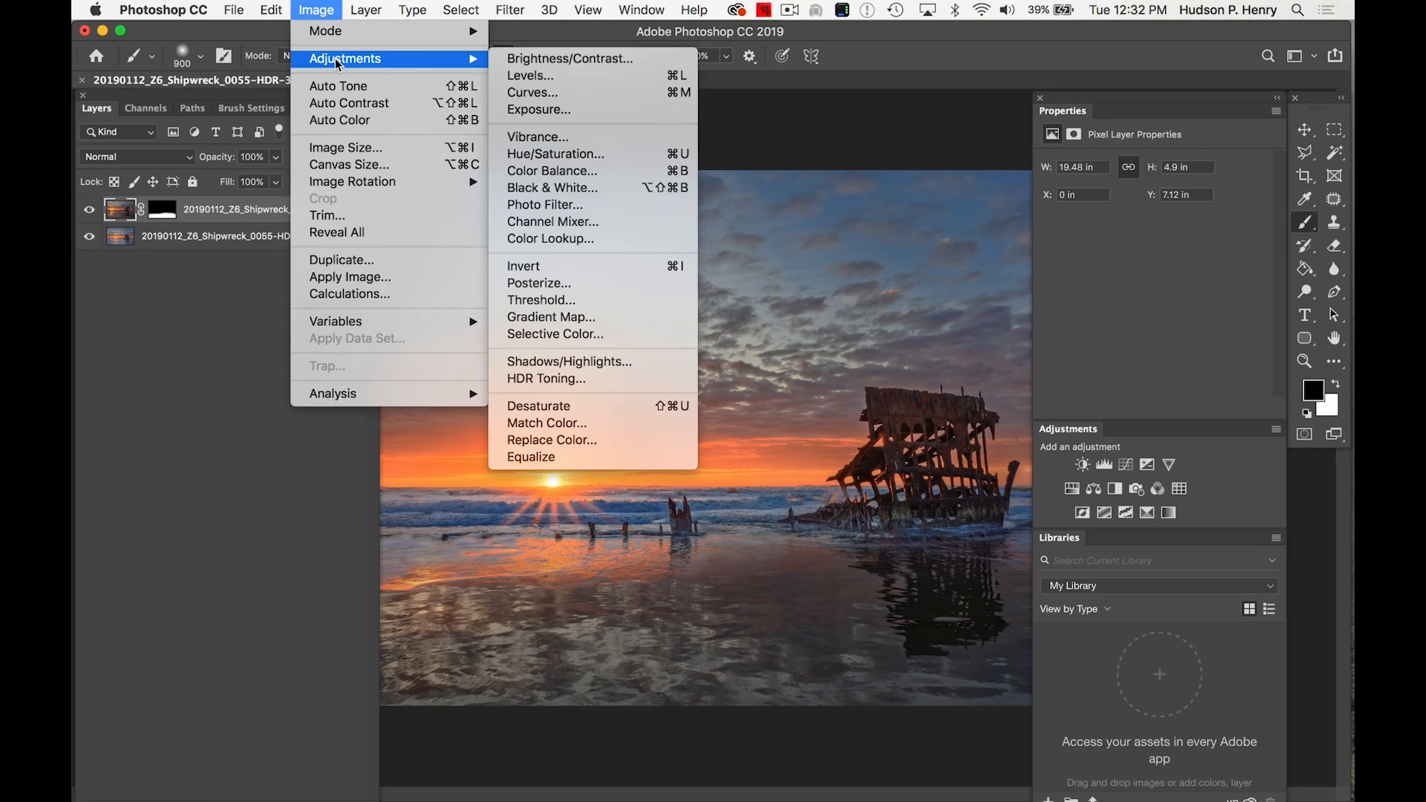
click(562, 61)
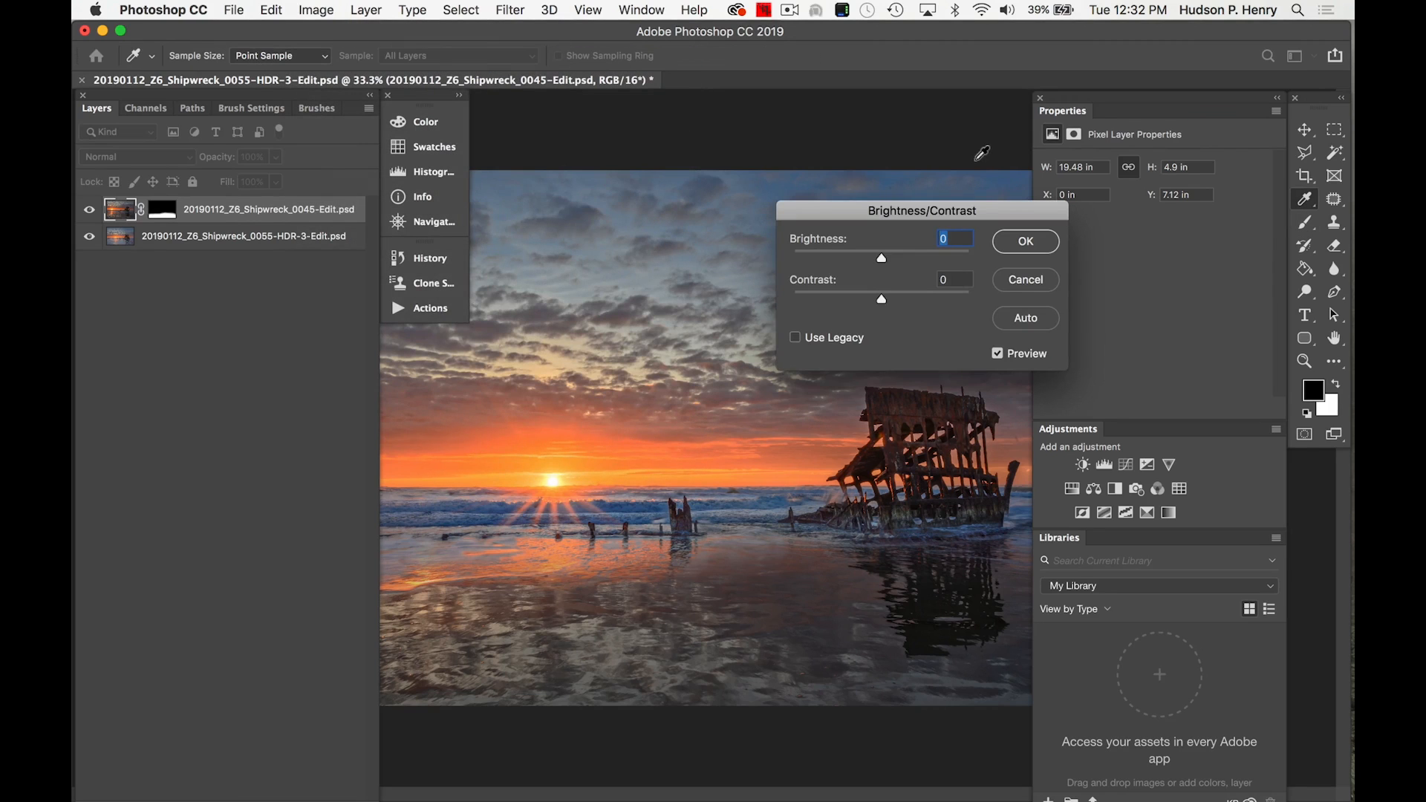
click(1017, 284)
key(b)
- Apply Brightness/Contrast to the Shipwreck_0045-Edit layer with Brightness 50 and slightly higher Contrast, and save the document
key(Tab)
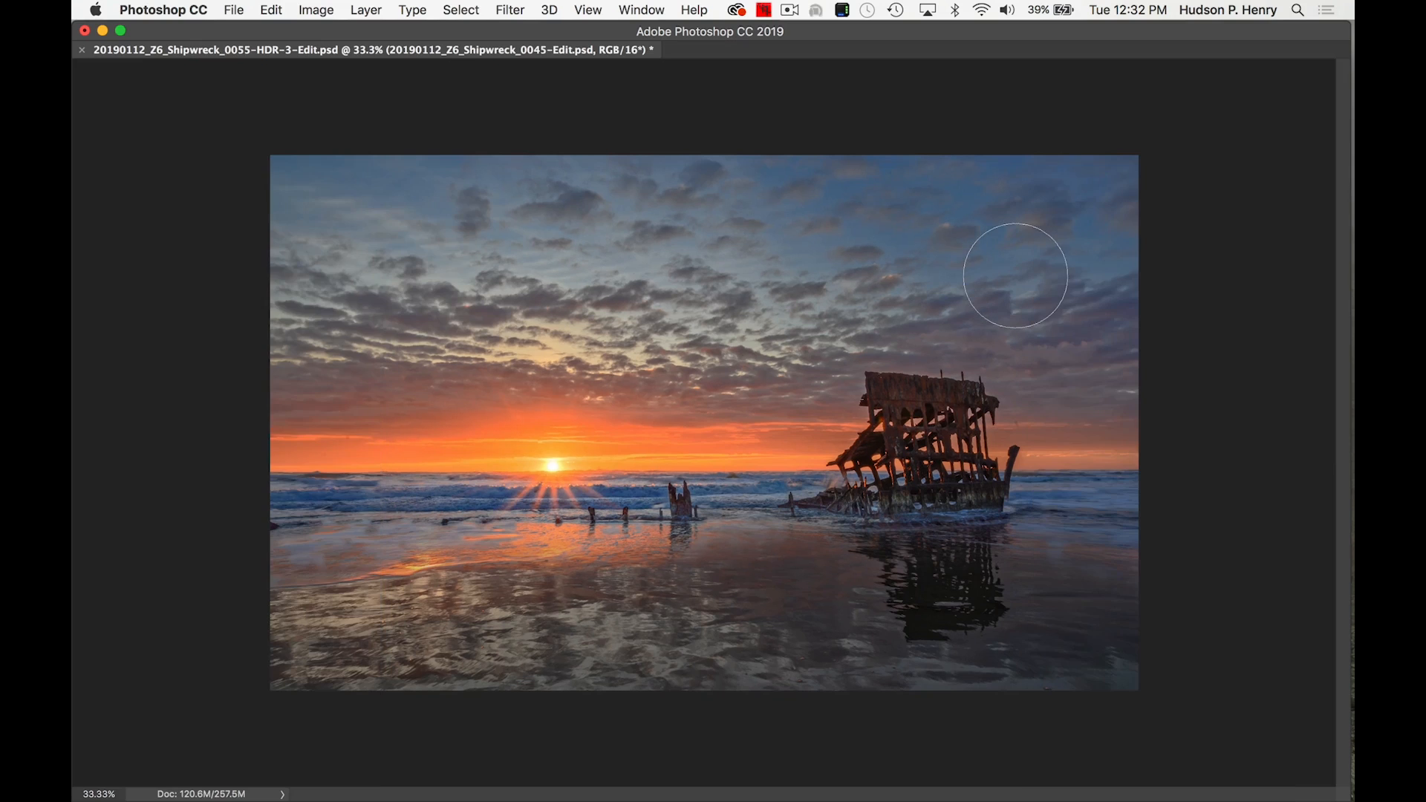
click(331, 13)
mouse_move(330, 63)
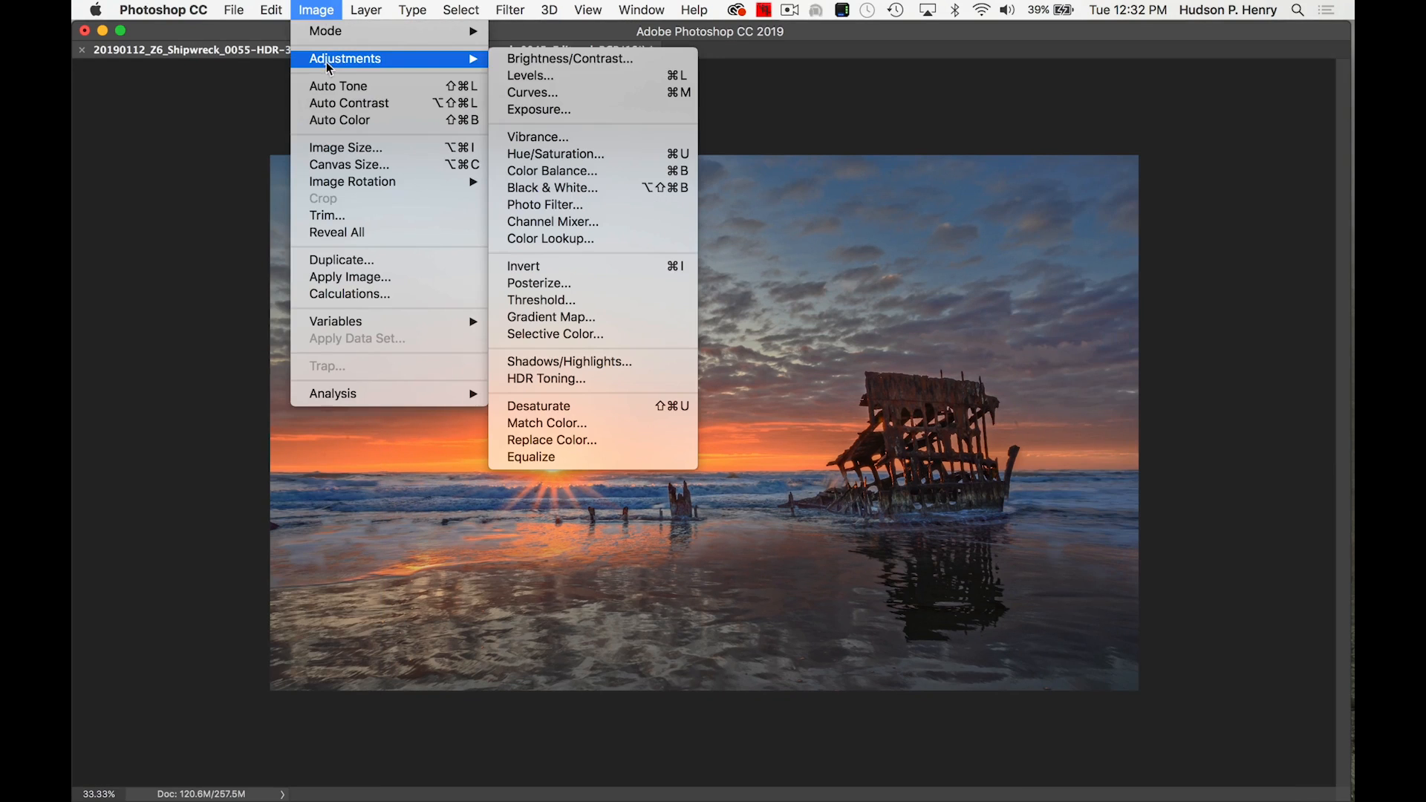
click(567, 62)
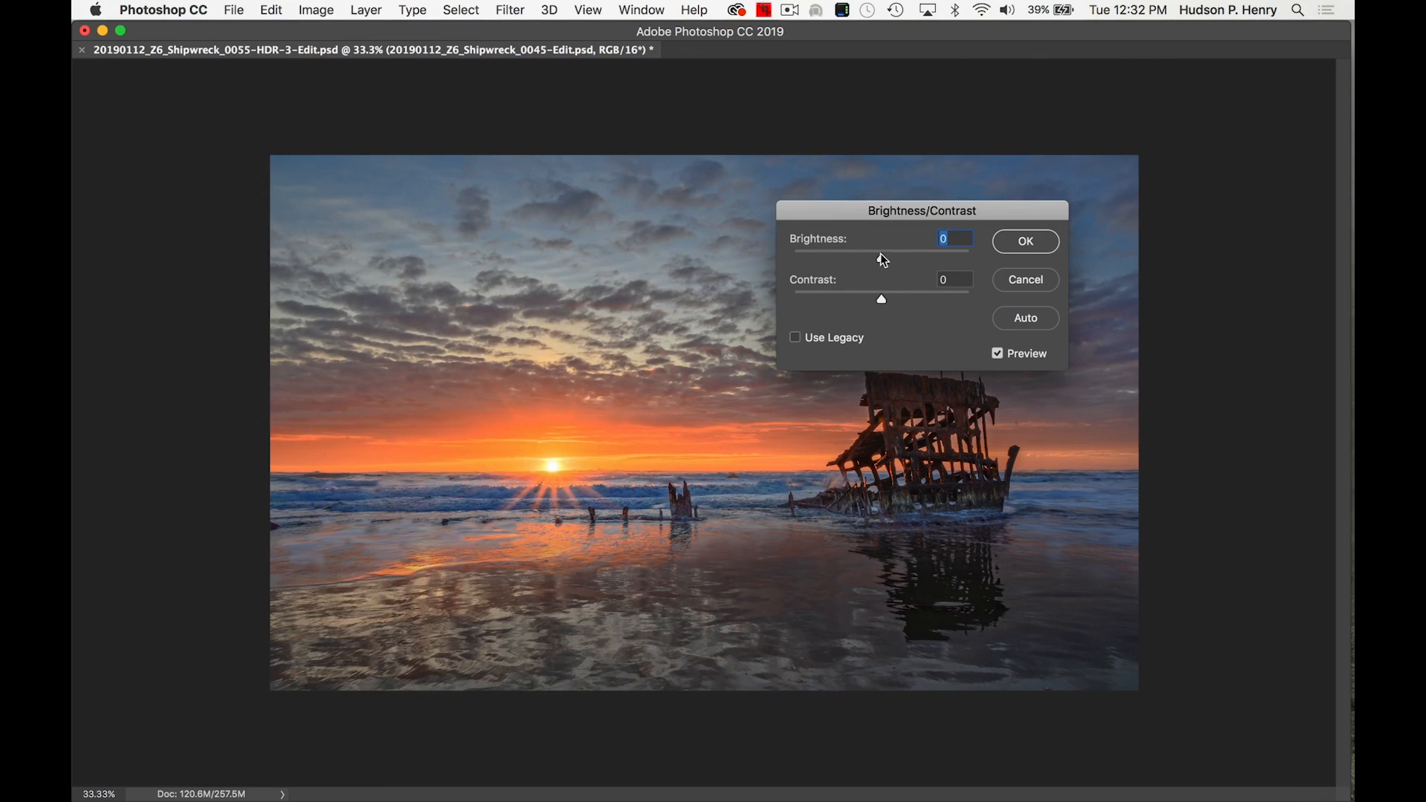
drag(883, 261, 895, 261)
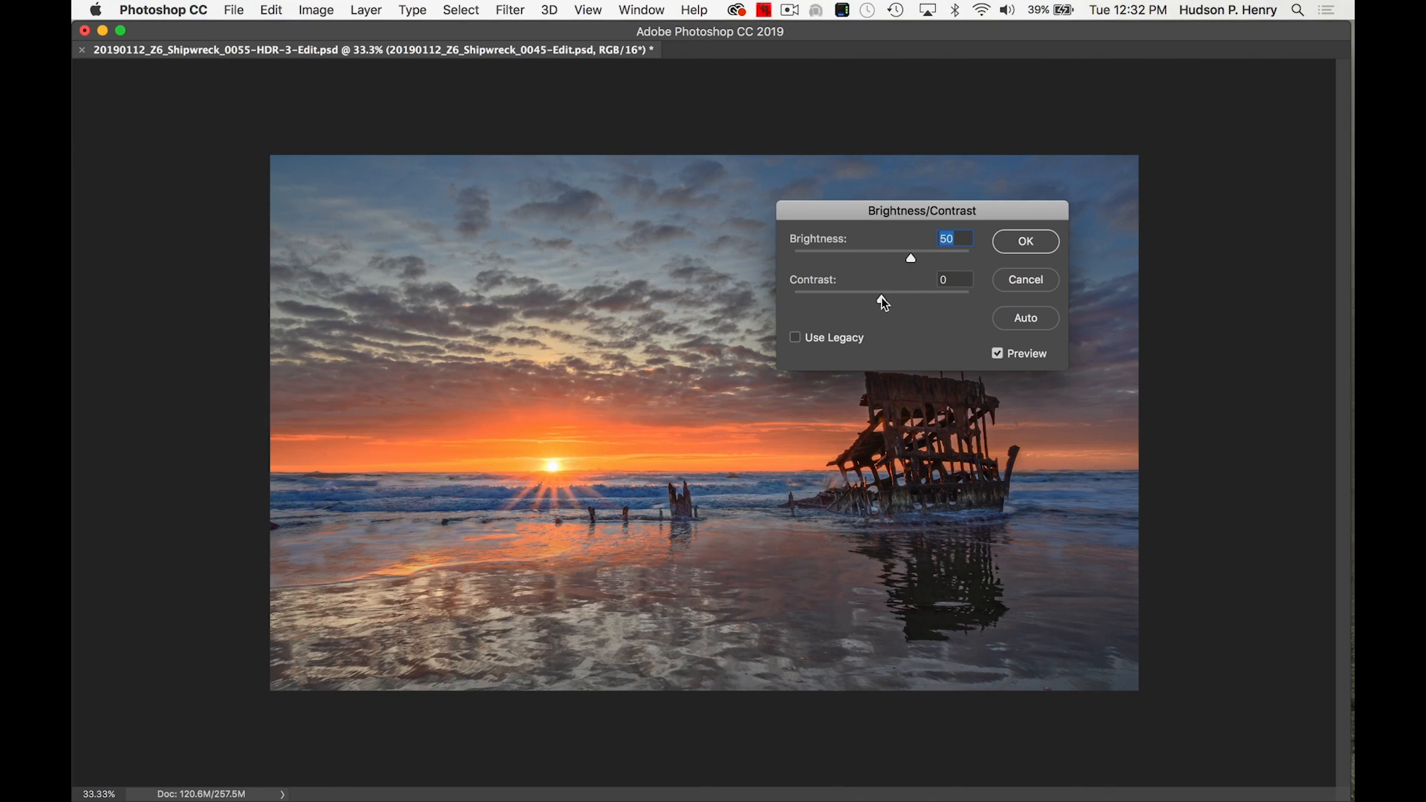
drag(872, 296, 895, 300)
click(1024, 238)
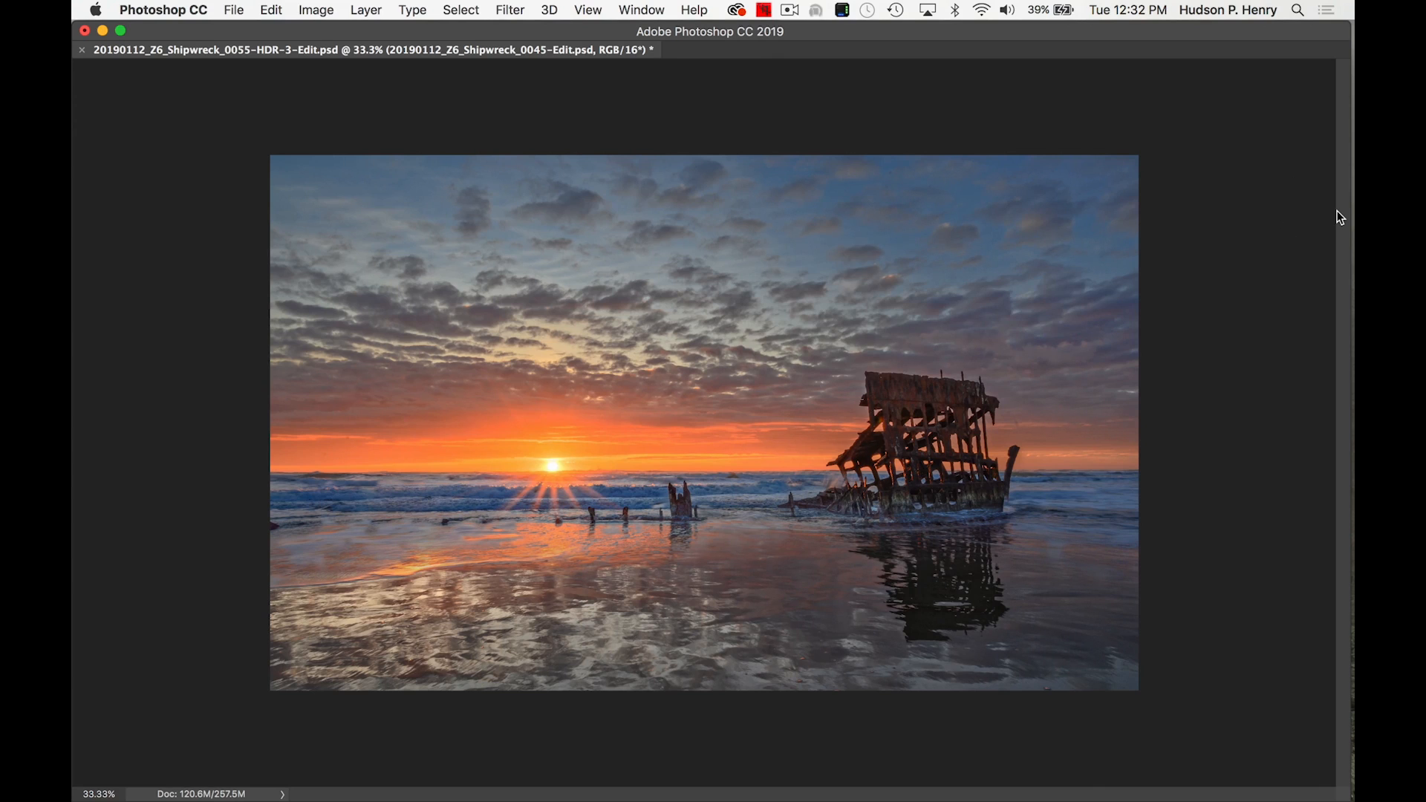
key(super+s)
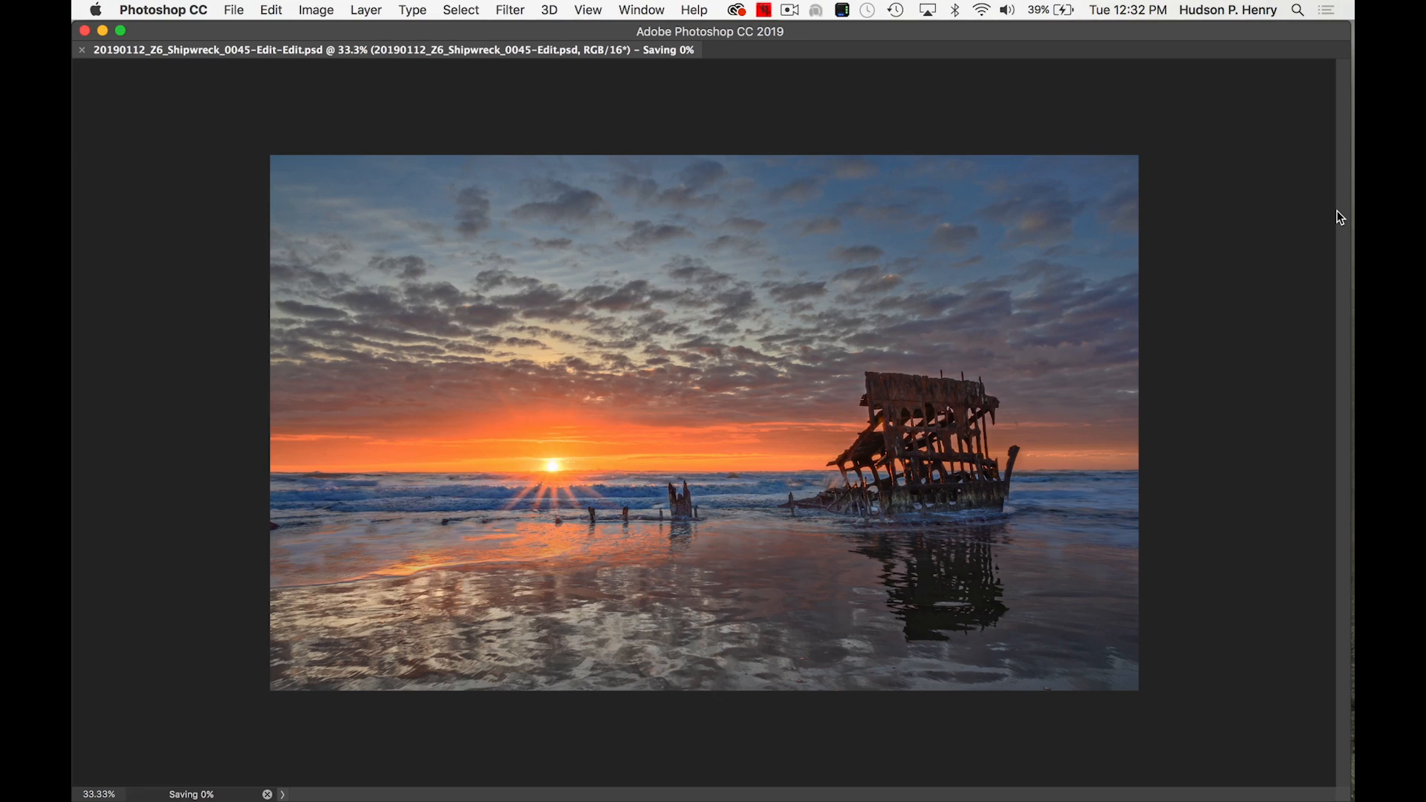